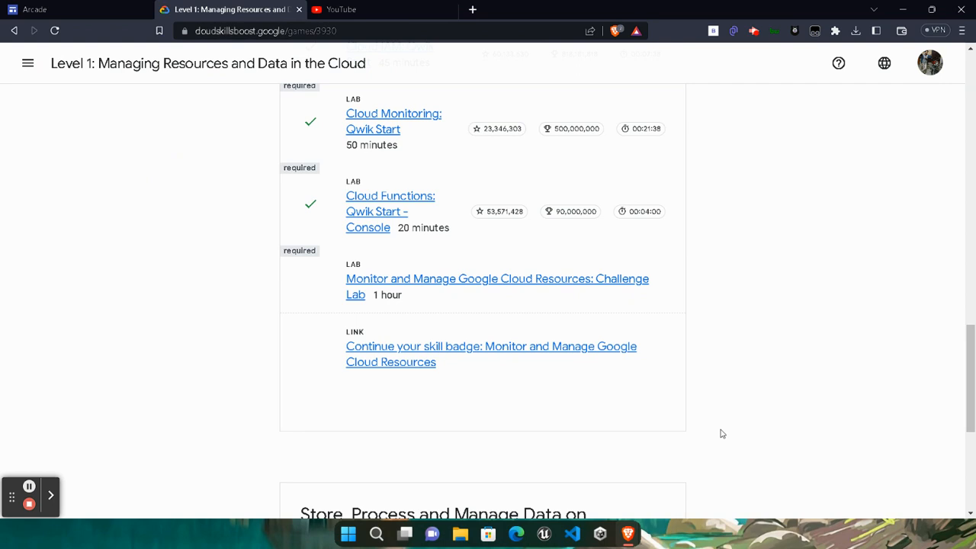
- Expand the Start Here section and open the Monitor and Manage challenge lab
scroll(721, 434, "up", 2)
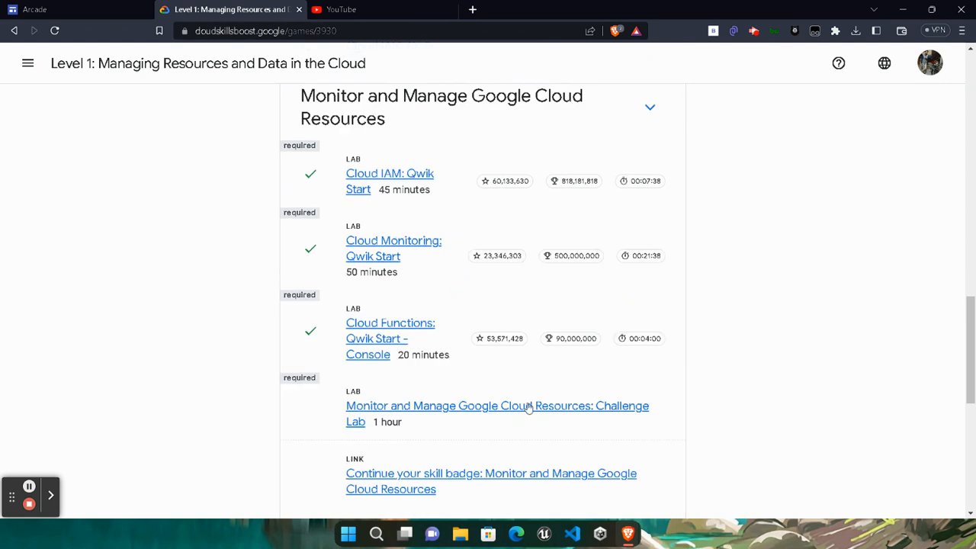
scroll(361, 335, "up", 1)
scroll(362, 335, "up", 3)
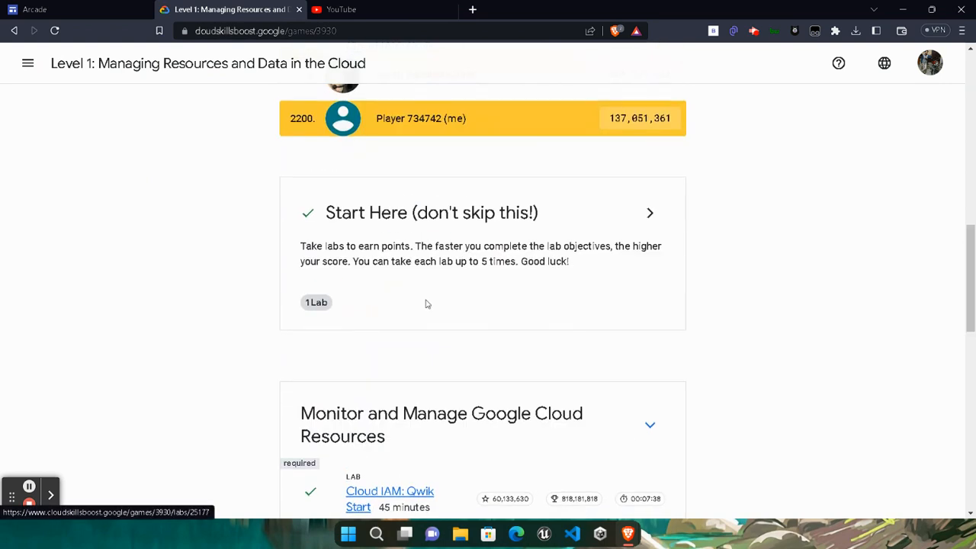
left_click(633, 226)
scroll(373, 345, "down", 1)
scroll(373, 345, "down", 5)
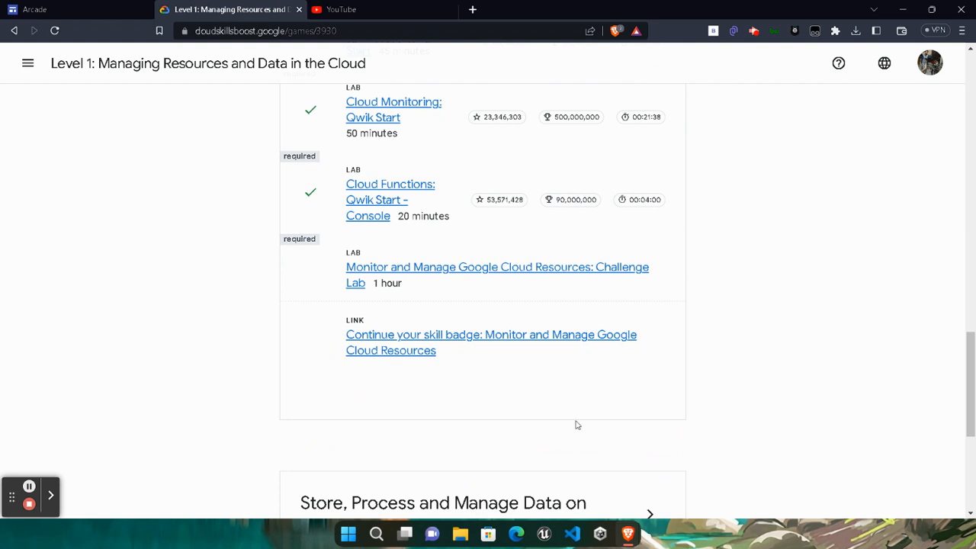
left_click(355, 282)
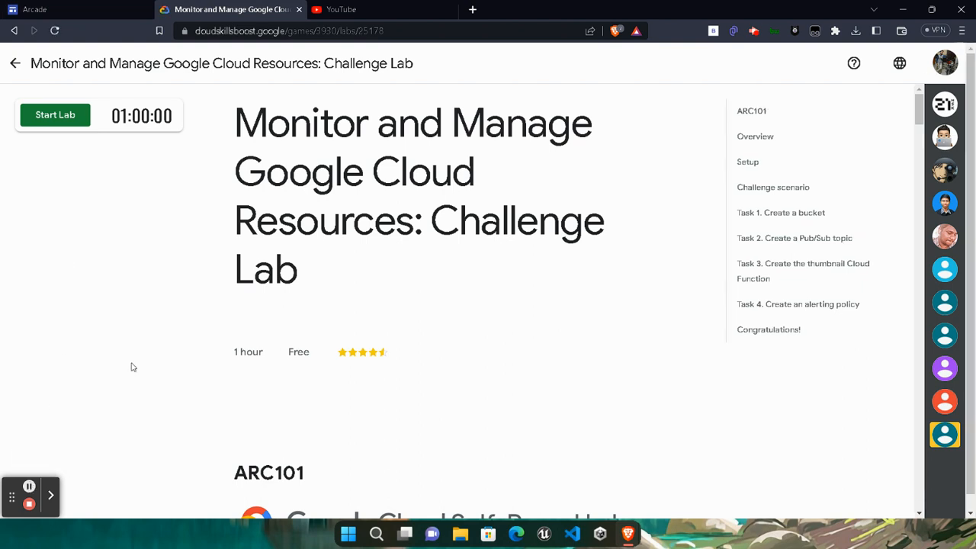
- Start the lab timer and open the Google Cloud Console link in a private window
left_click(77, 118)
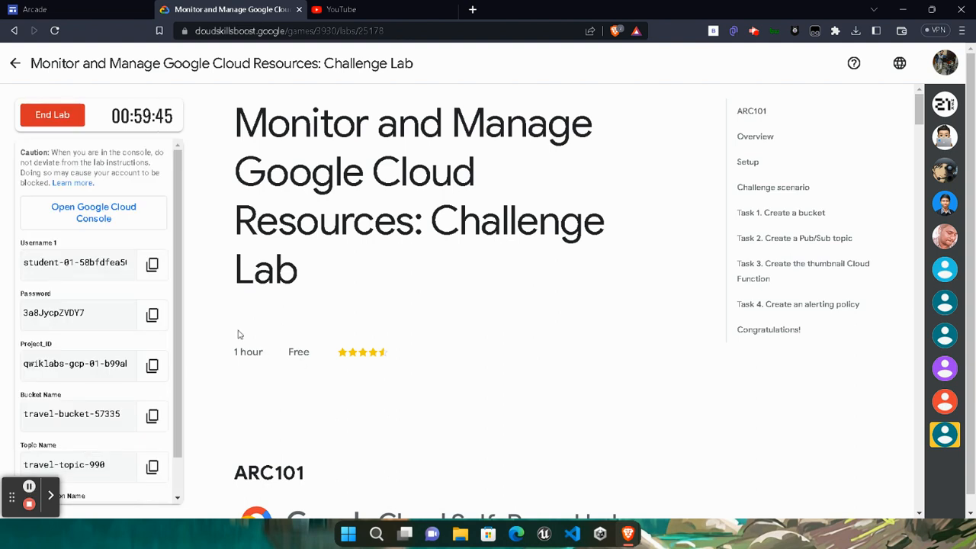
right_click(105, 217)
left_click(152, 257)
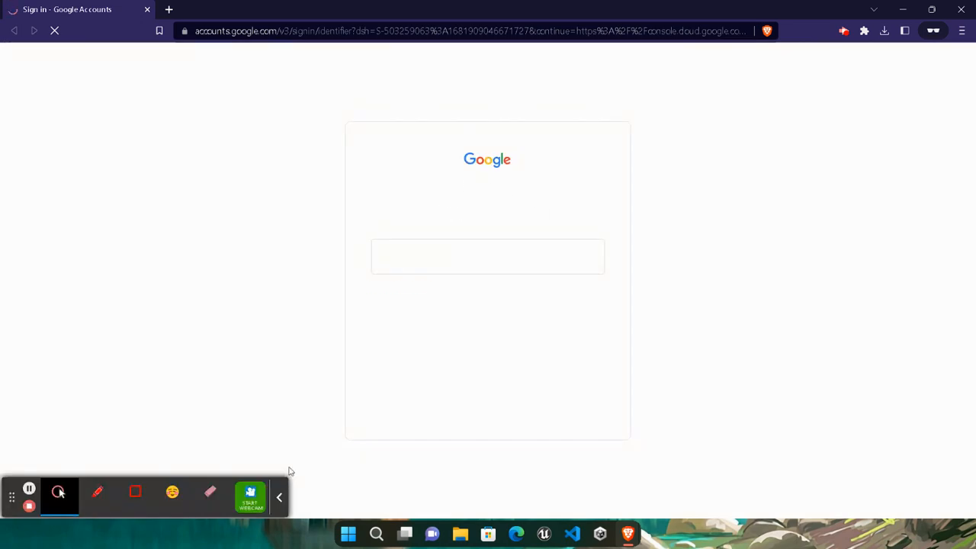
- Copy the lab's student username into the Google sign-in form and continue
left_click(281, 496)
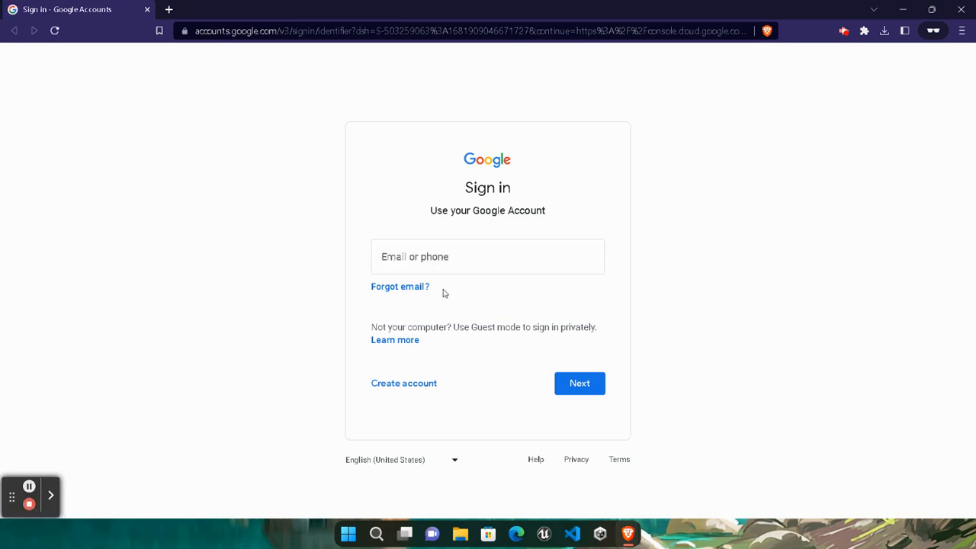
mouse_move(626, 538)
left_click(491, 473)
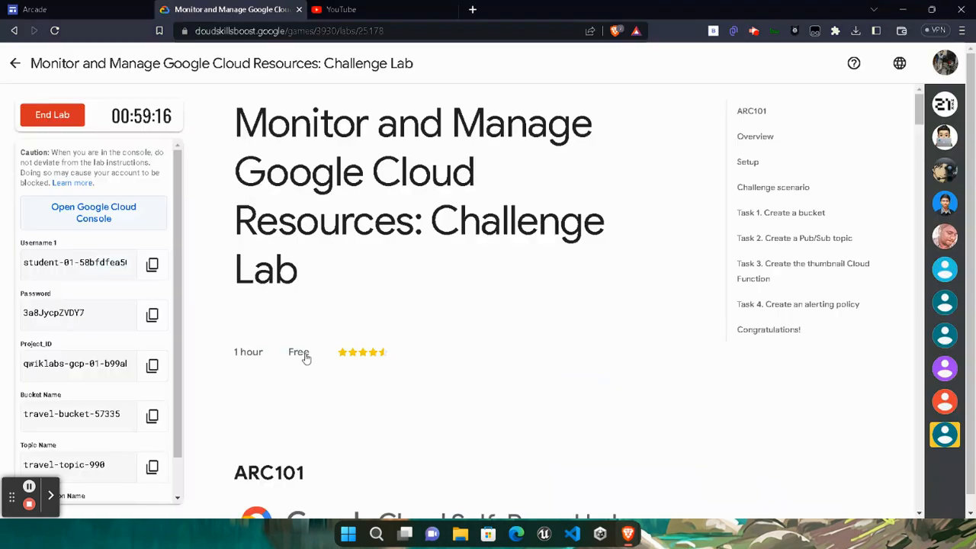
left_click(148, 265)
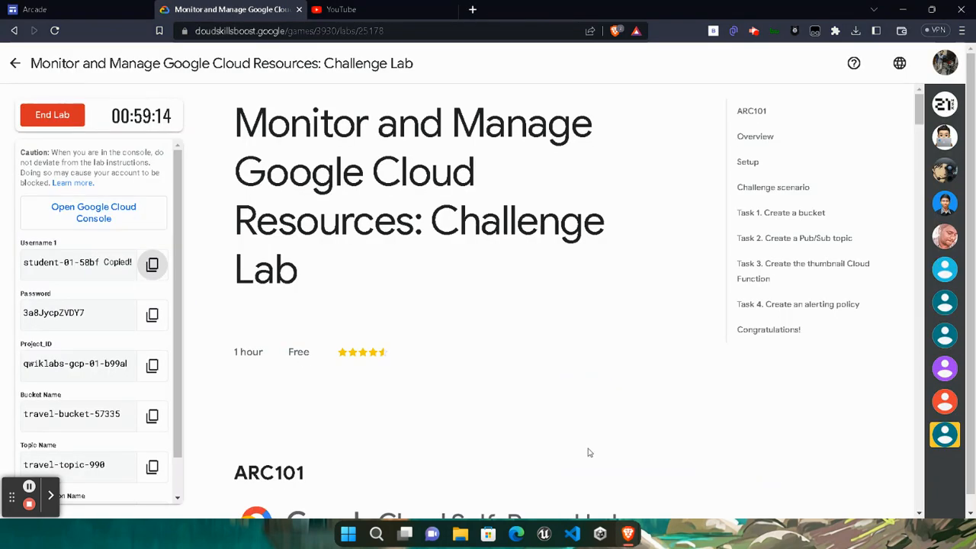
mouse_move(635, 536)
left_click(764, 469)
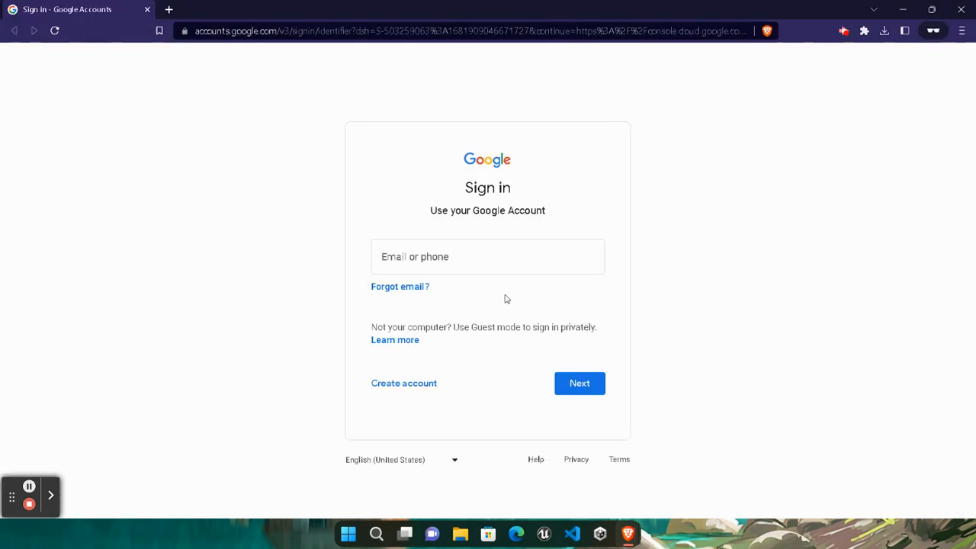
left_click(473, 260)
key("ctrl+v")
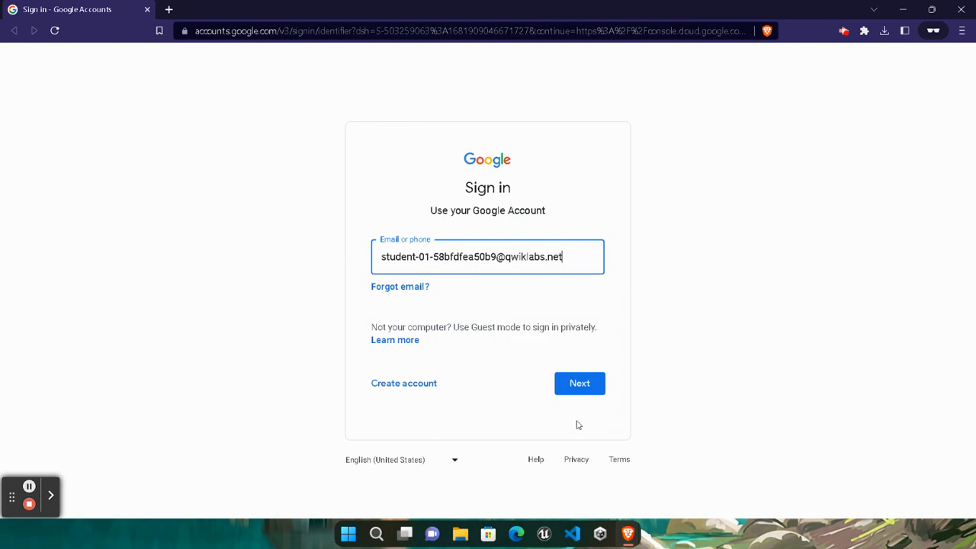
left_click(569, 382)
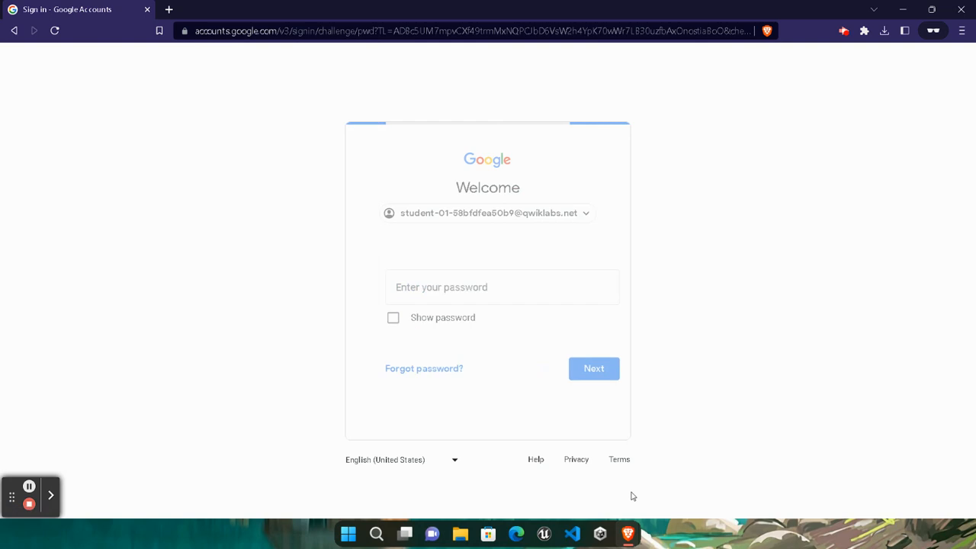
- Paste the lab's account password to sign in, then accept the new account terms
mouse_move(630, 539)
left_click(488, 469)
left_click(152, 312)
mouse_move(627, 534)
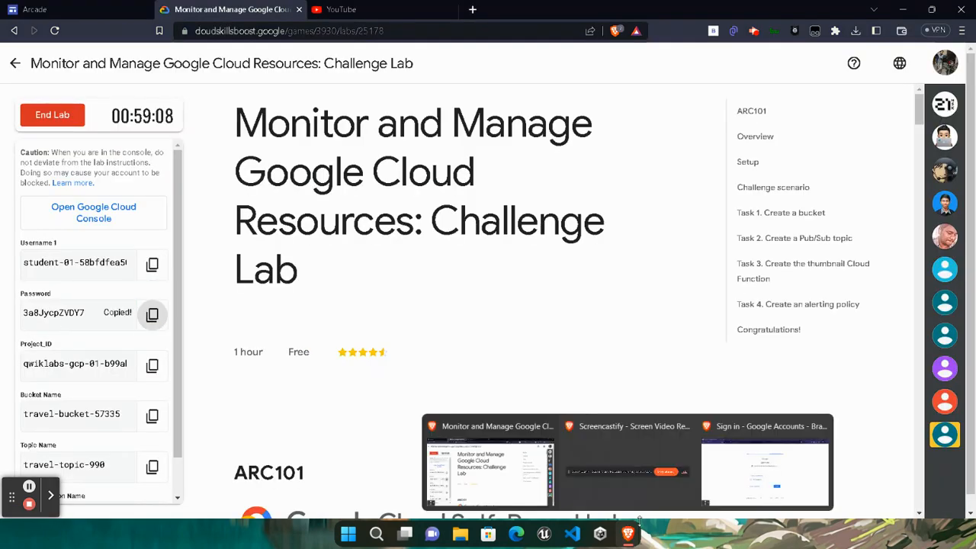
left_click(770, 465)
left_click(521, 298)
key("ctrl+v")
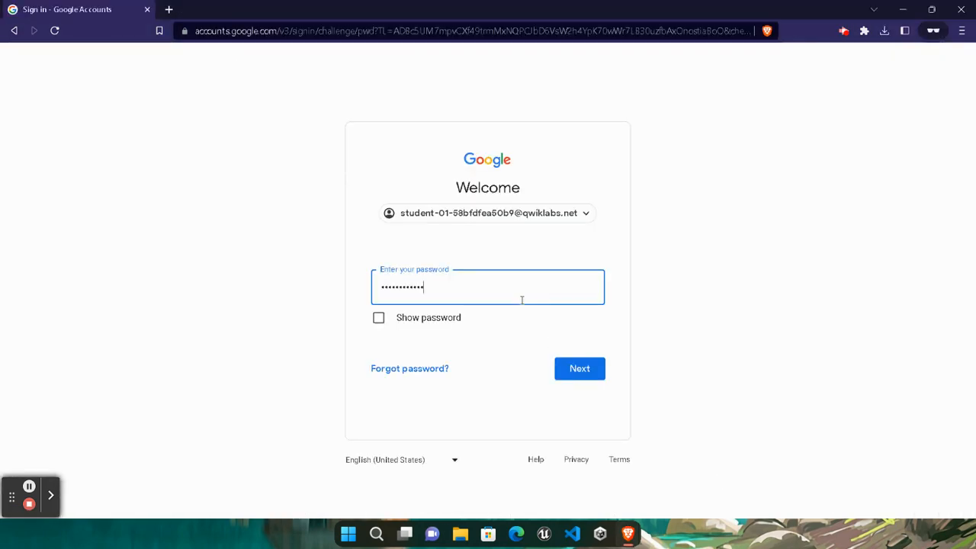
left_click(562, 369)
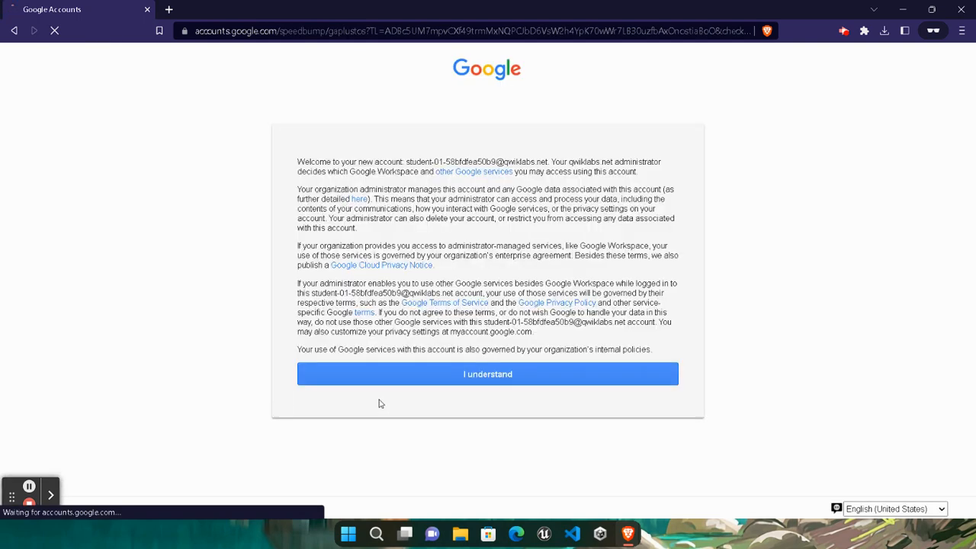
left_click(458, 382)
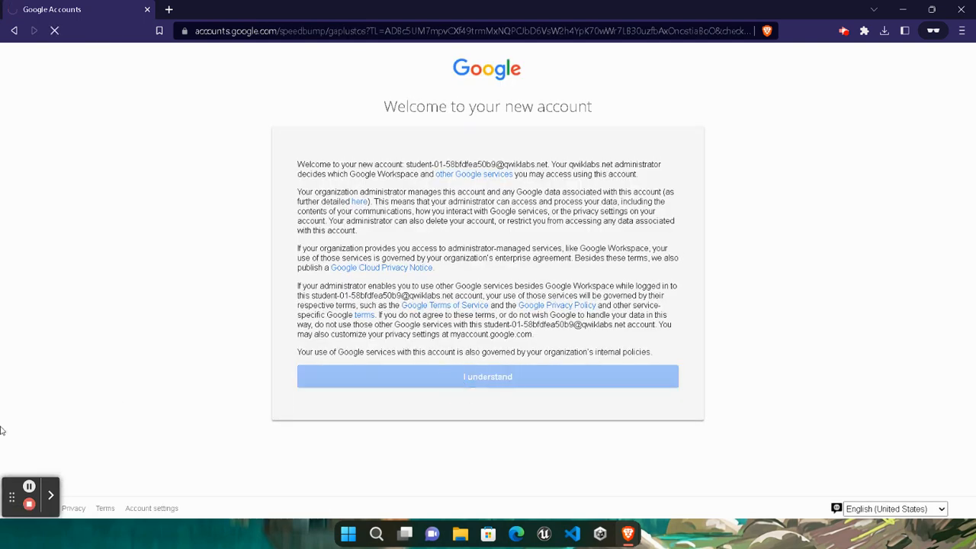
left_click(29, 487)
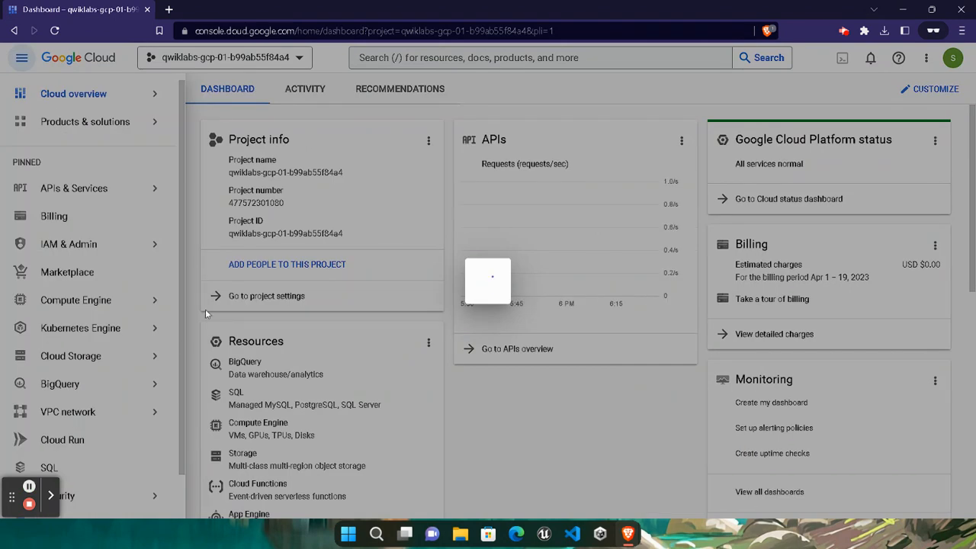
- Agree to the Cloud Console terms, then copy bucket name travel-bucket-57335 from Task 1
left_click(336, 363)
left_click(612, 431)
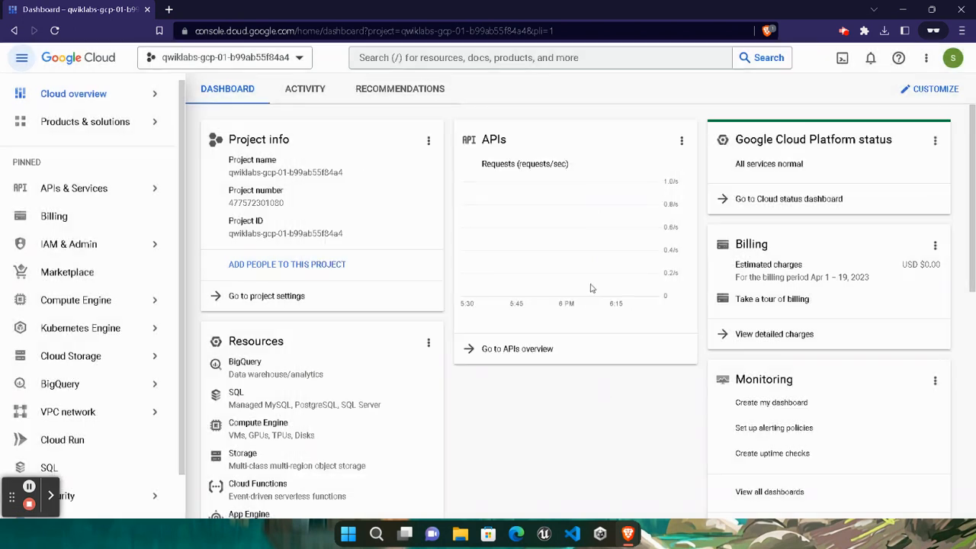
mouse_move(630, 535)
left_click(498, 493)
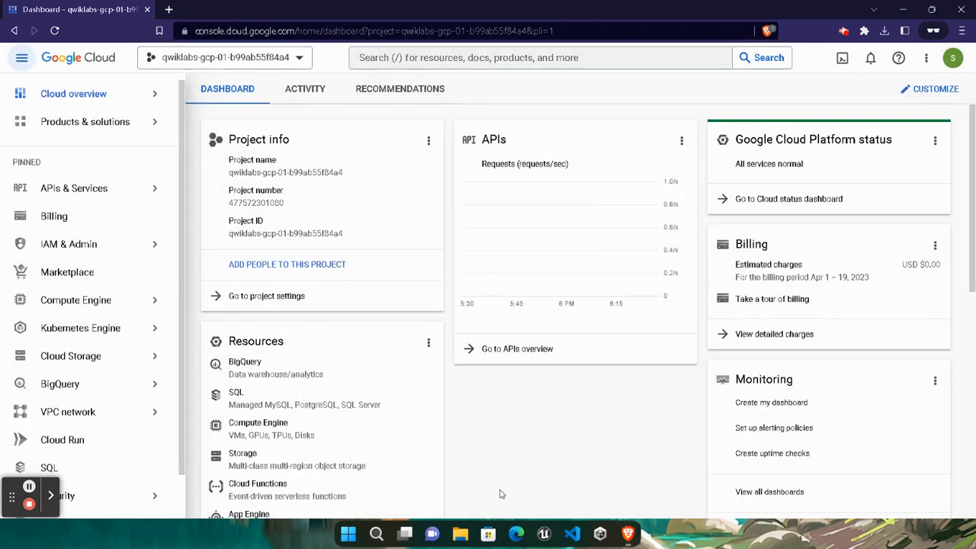
left_click(760, 244)
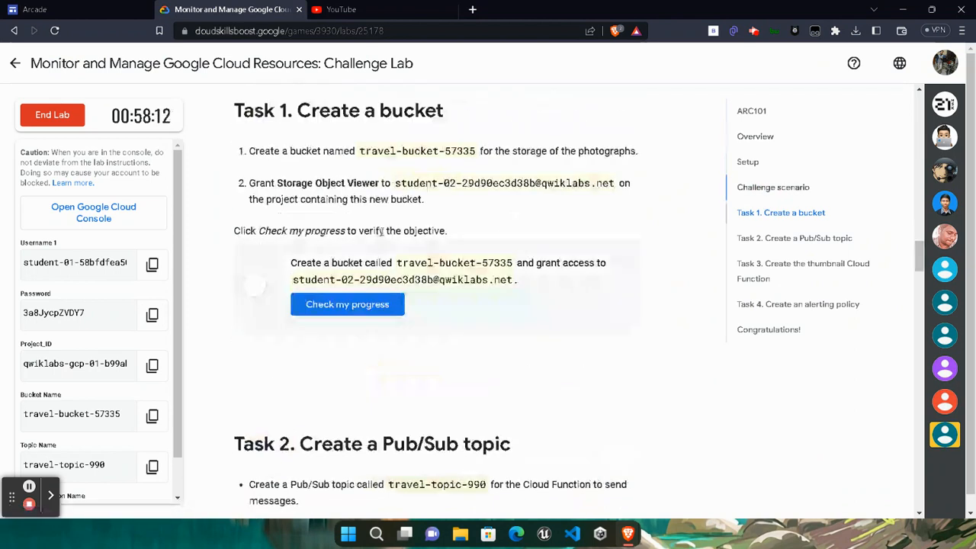
left_click(300, 112)
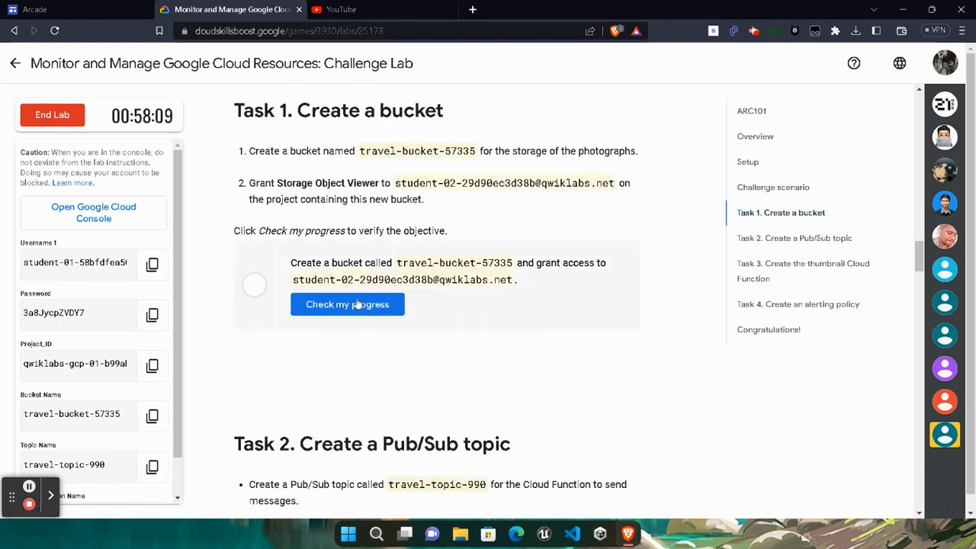
left_click(152, 414)
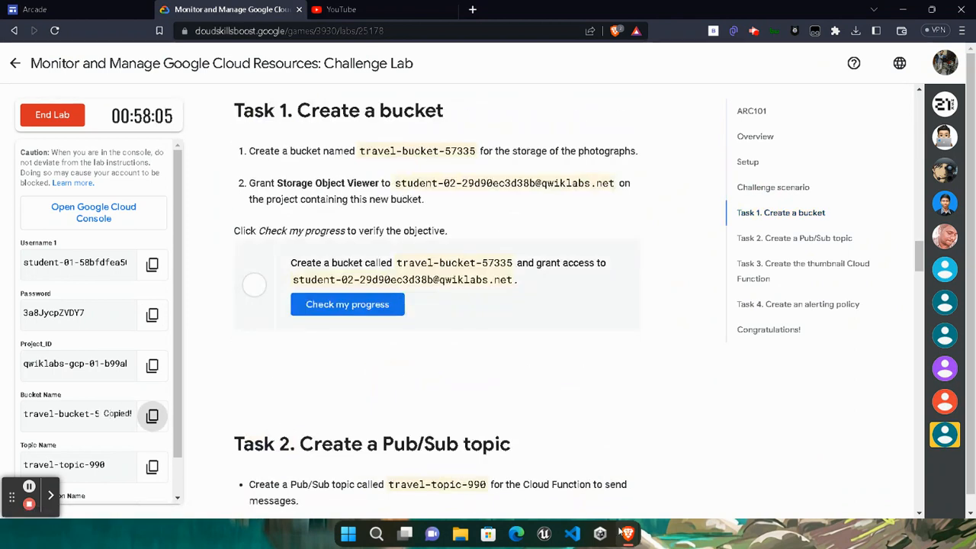
mouse_move(625, 533)
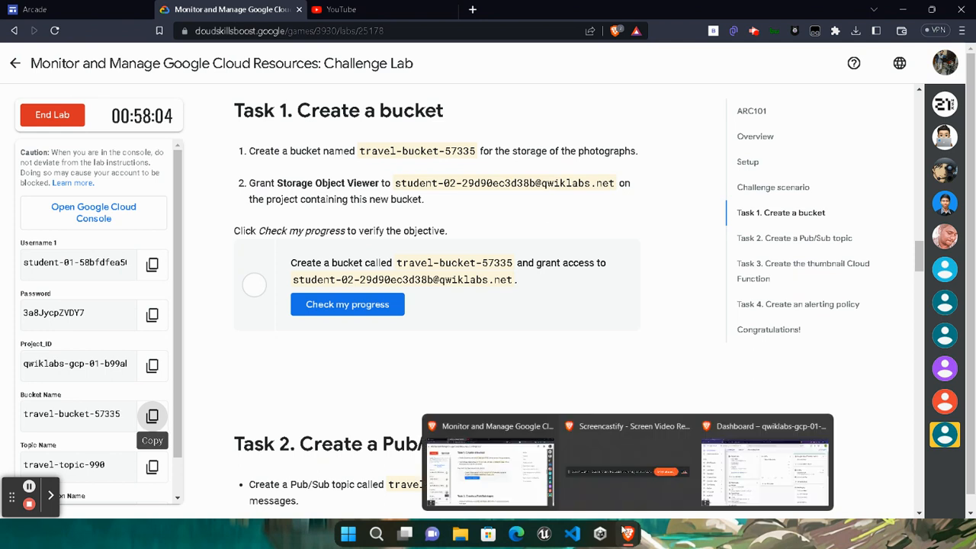
left_click(764, 465)
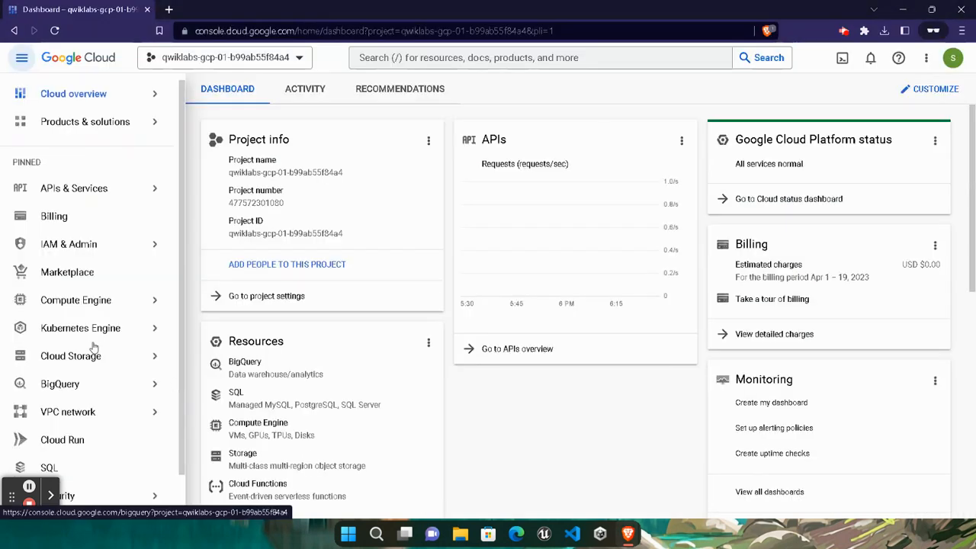
- Create Cloud Storage bucket travel-bucket-57335 with default settings and public access prevention enforced
mouse_move(98, 360)
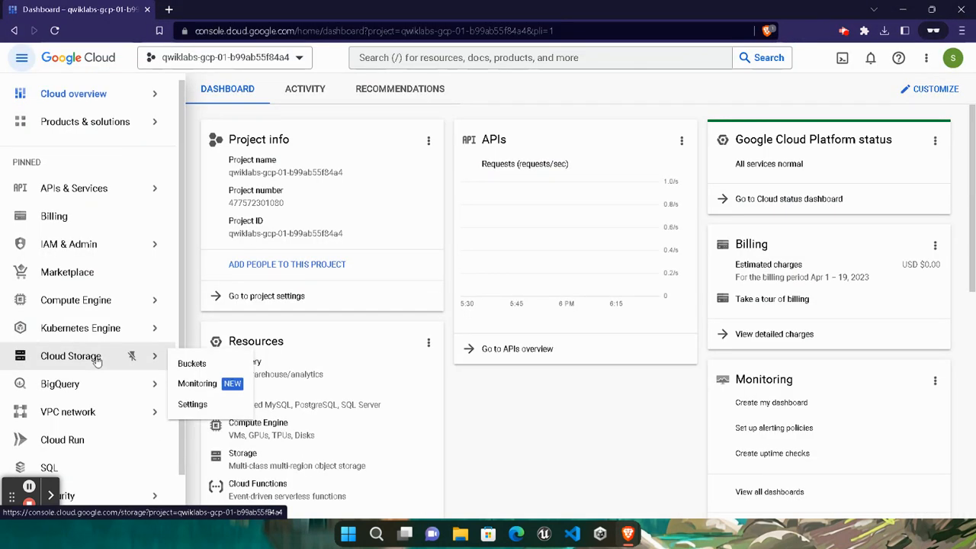
left_click(193, 364)
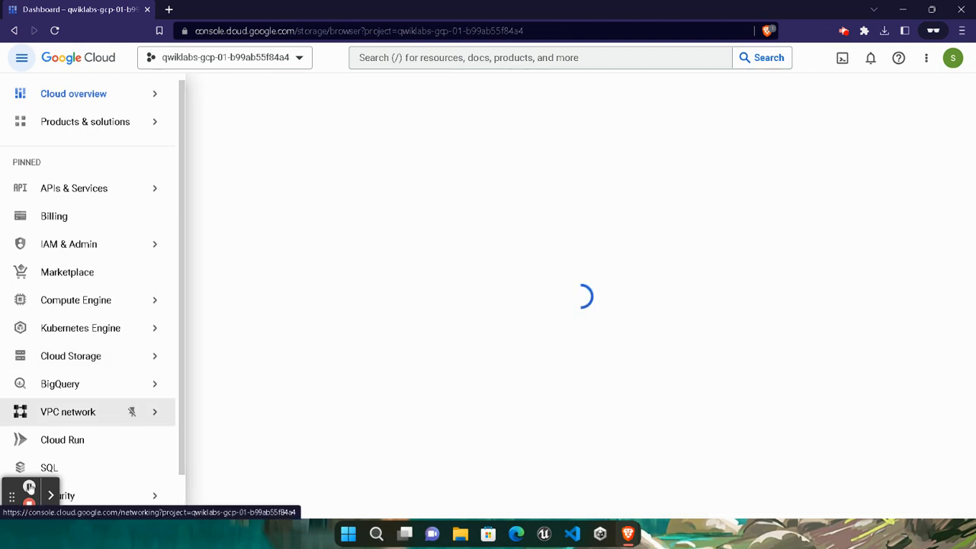
left_click(29, 487)
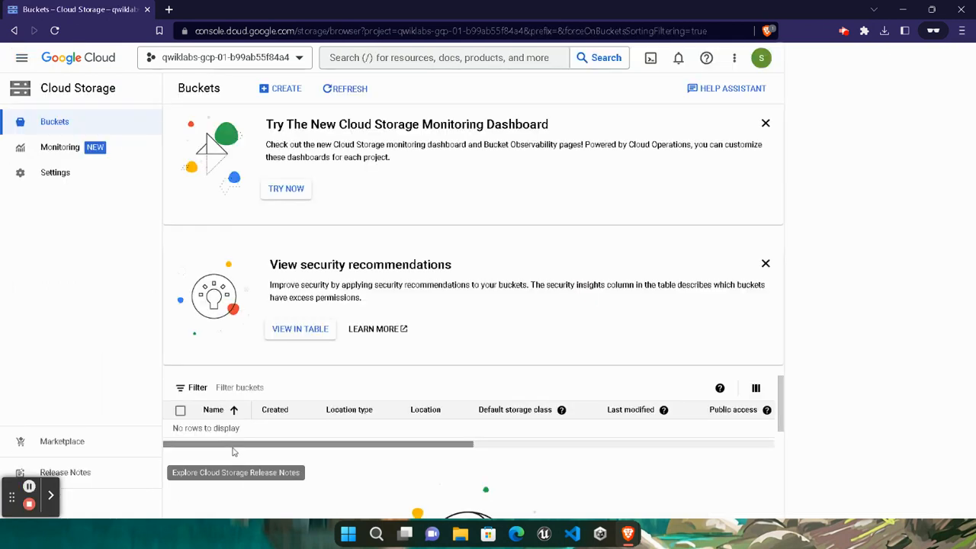
left_click(280, 92)
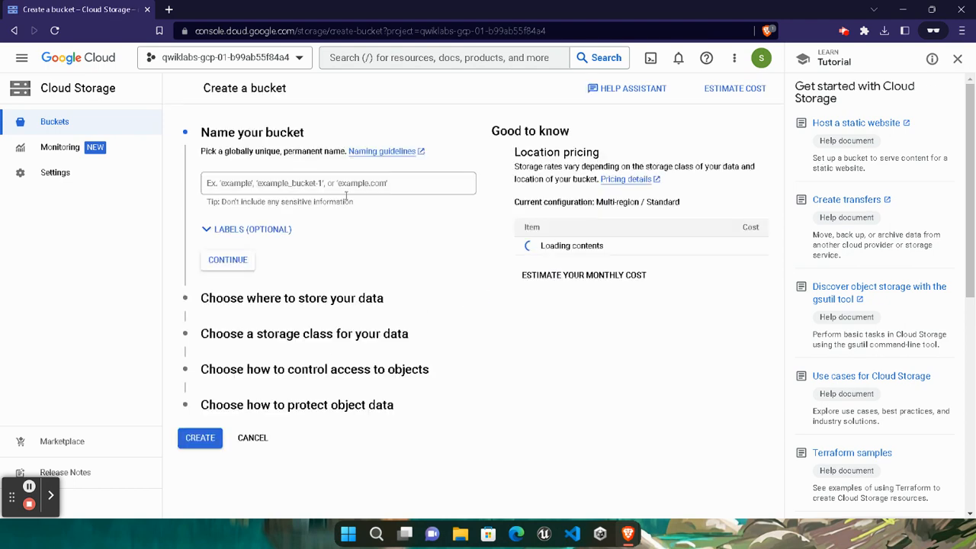
left_click(339, 183)
key("ctrl+v")
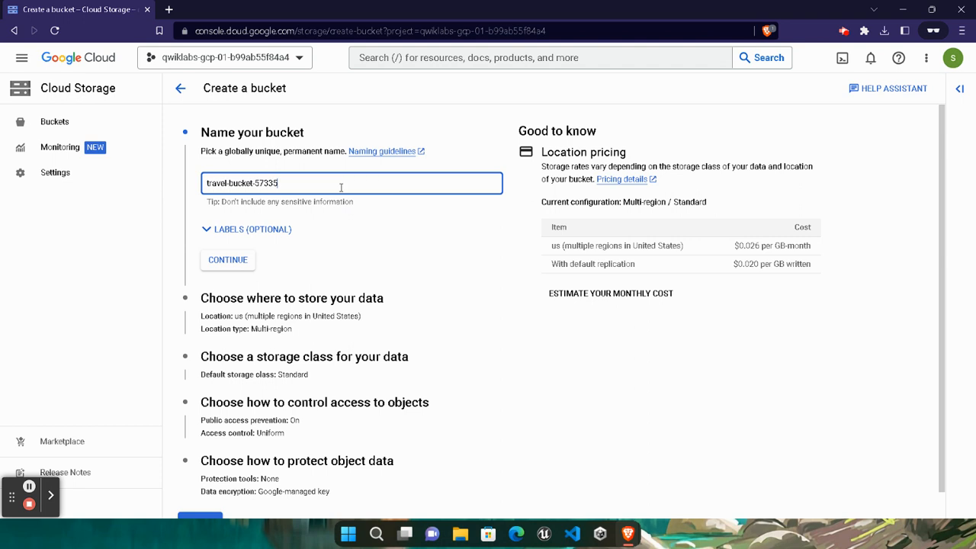
left_click(236, 262)
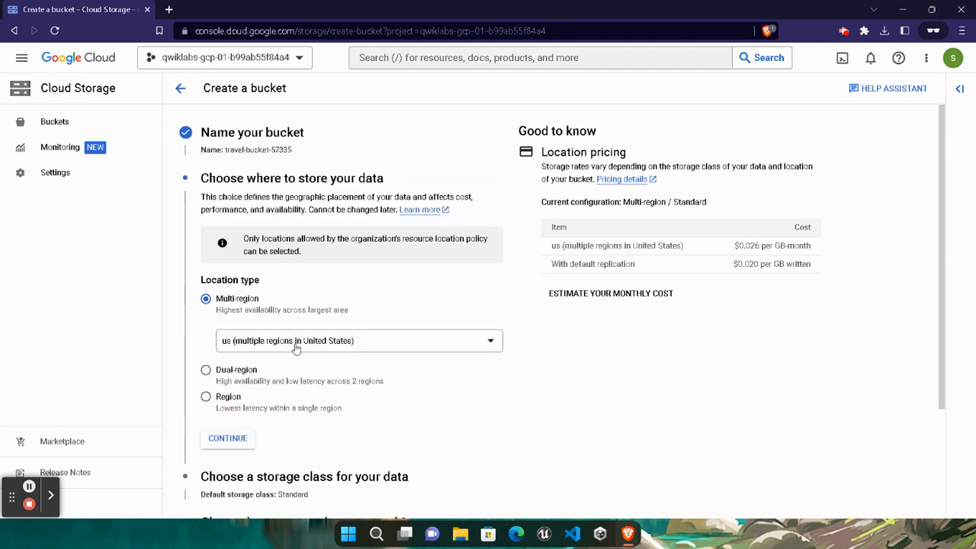
scroll(251, 347, "down", 2)
left_click(200, 494)
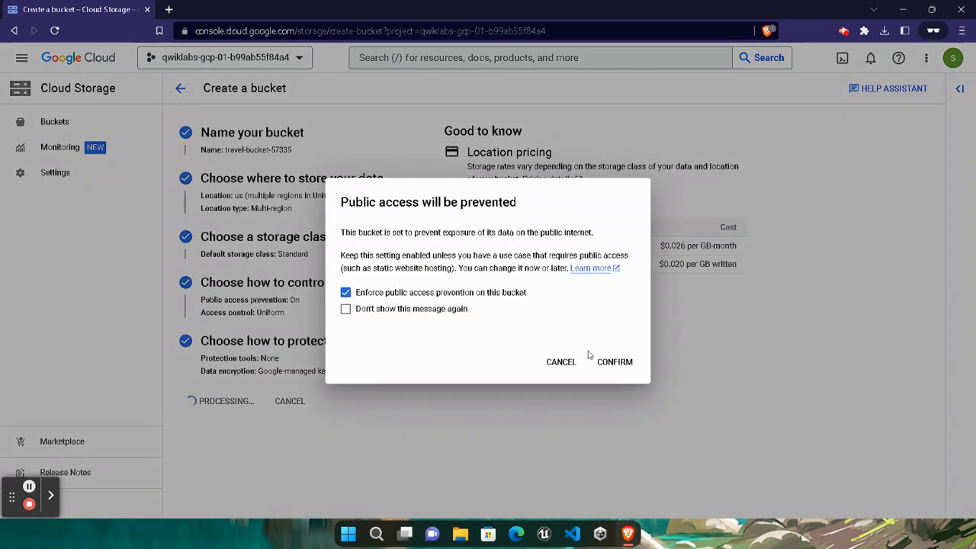
left_click(612, 360)
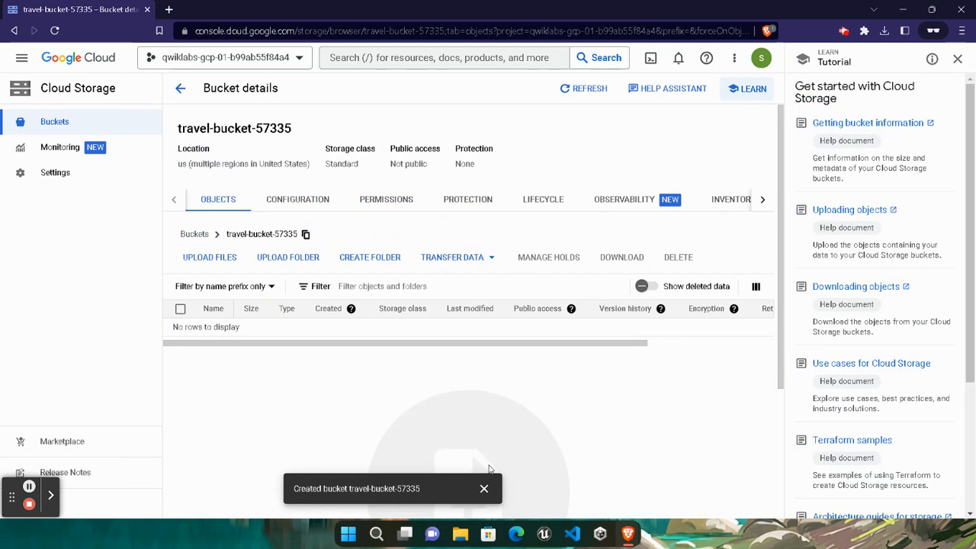
left_click(22, 58)
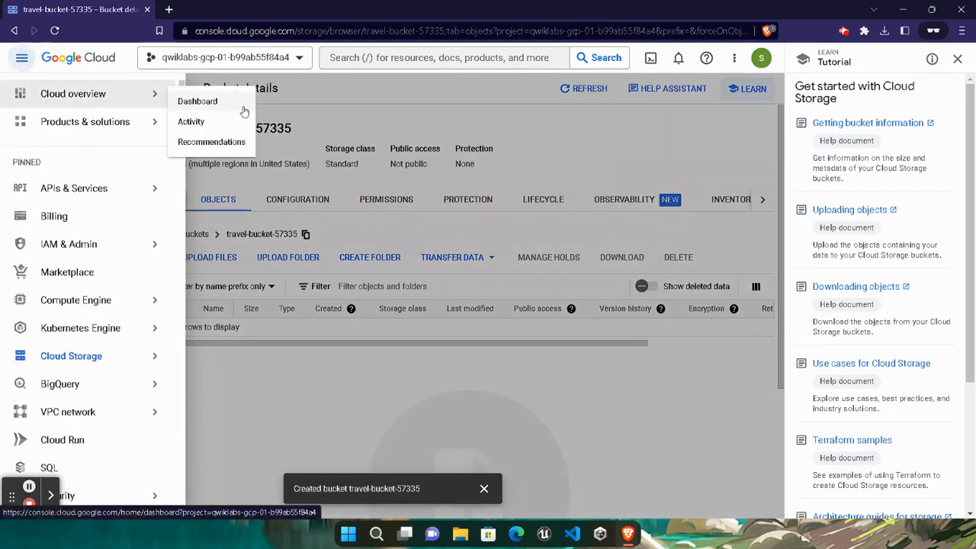
- Go to IAM & Admin > IAM and open the Grant Access form
mouse_move(131, 249)
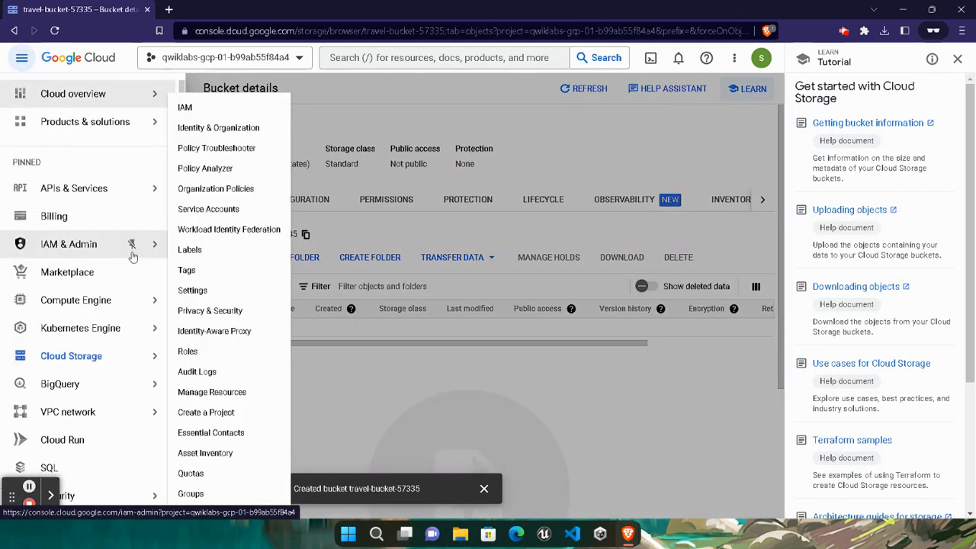
left_click(197, 113)
left_click(438, 241)
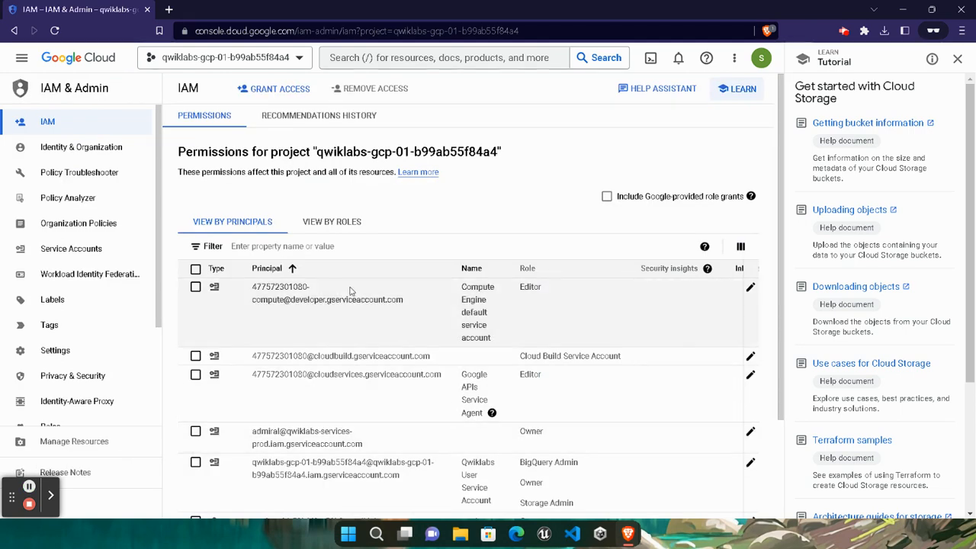
left_click(294, 94)
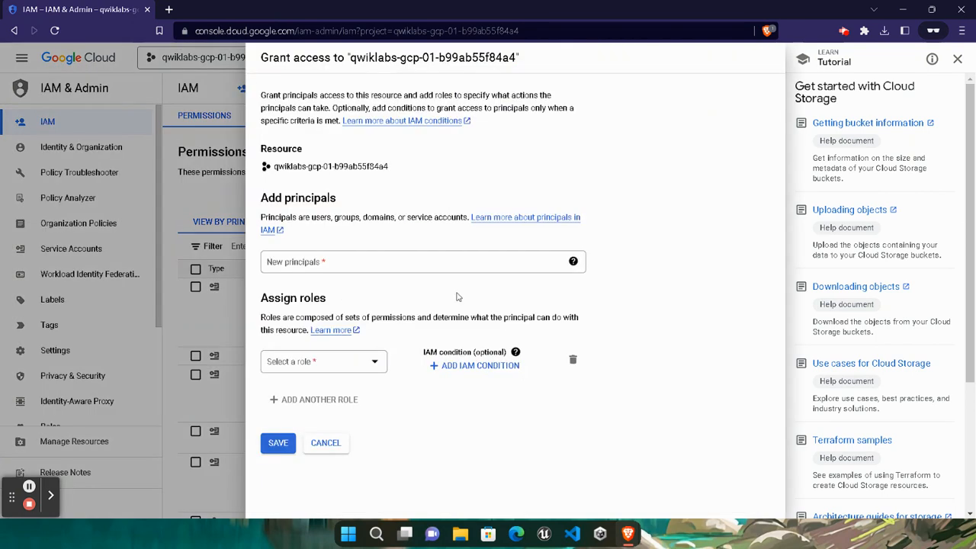
- Copy the second student's e-mail from Task 1 into the New principals field
mouse_move(628, 534)
left_click(509, 482)
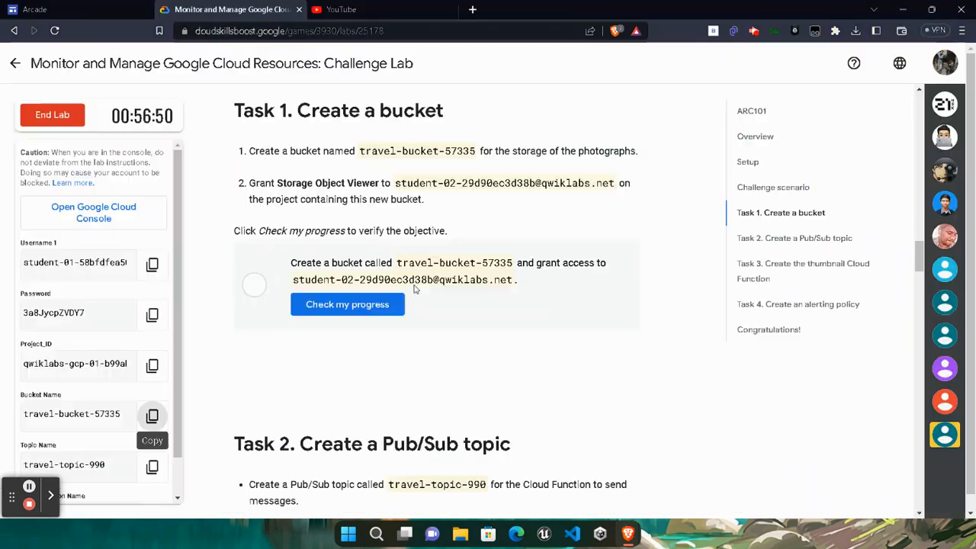
left_click(398, 183)
left_click_drag(396, 183, 614, 183)
mouse_move(627, 533)
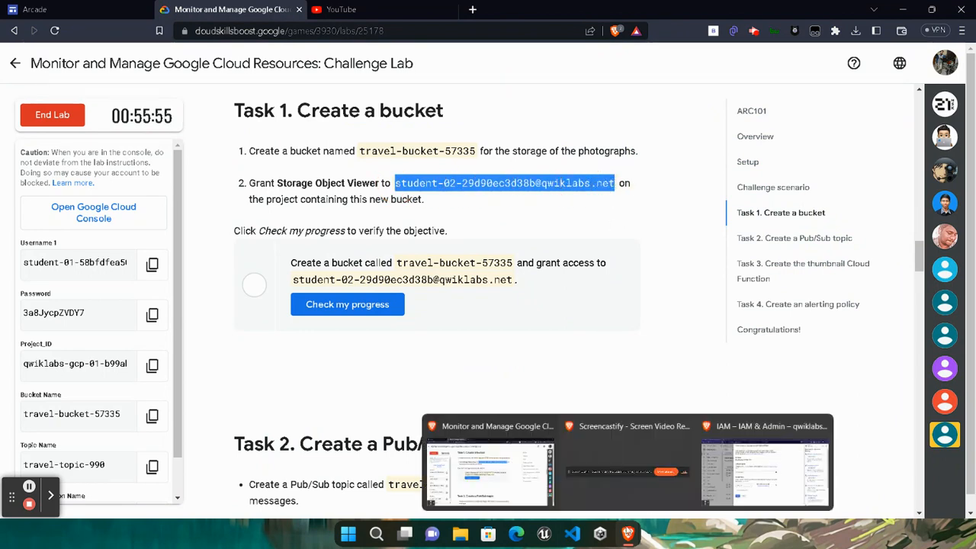
left_click(766, 465)
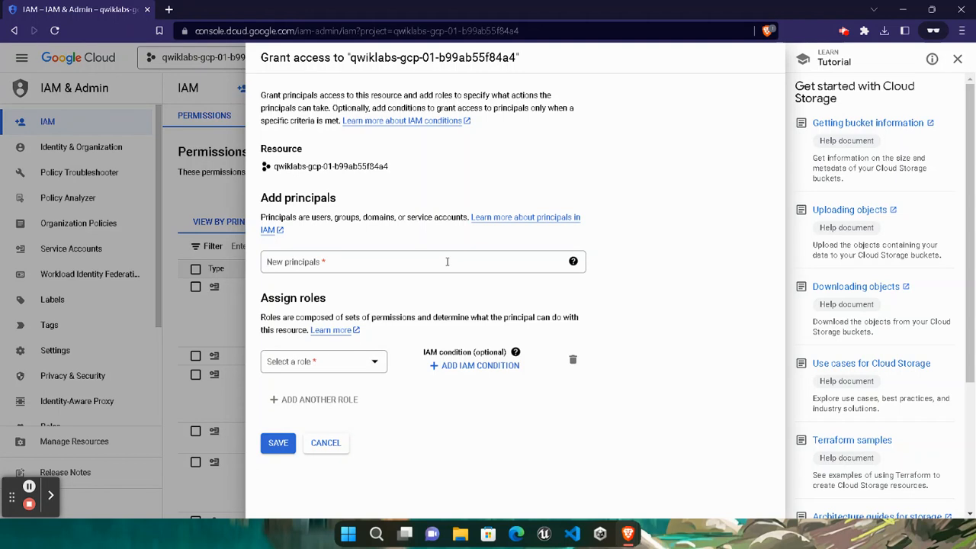
left_click(447, 261)
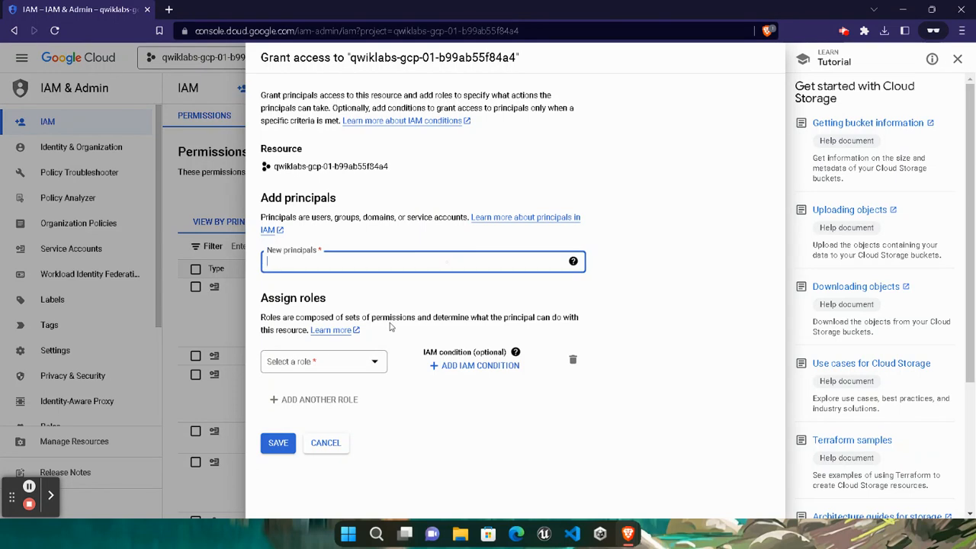
key("ctrl+v")
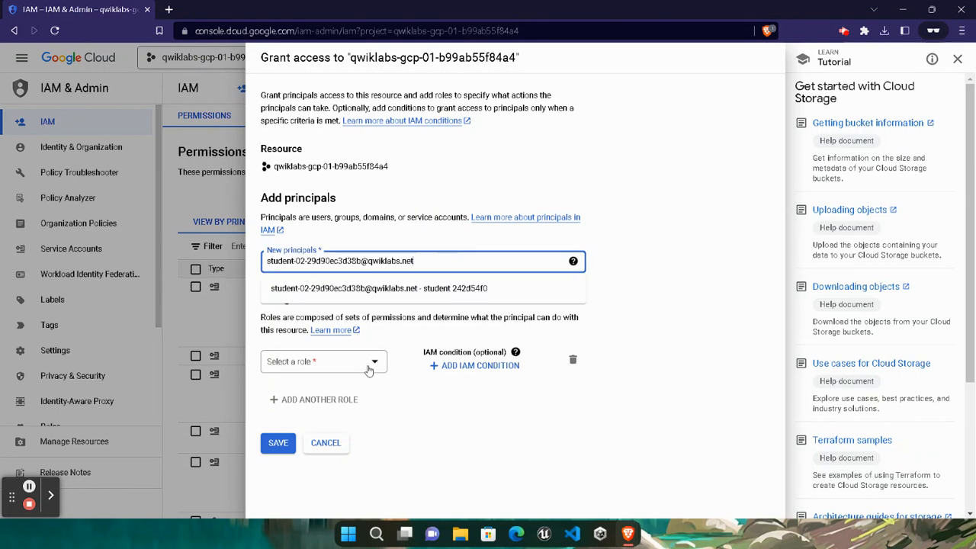
- Give that principal the Storage Object Viewer role and save the IAM policy
left_click(353, 373)
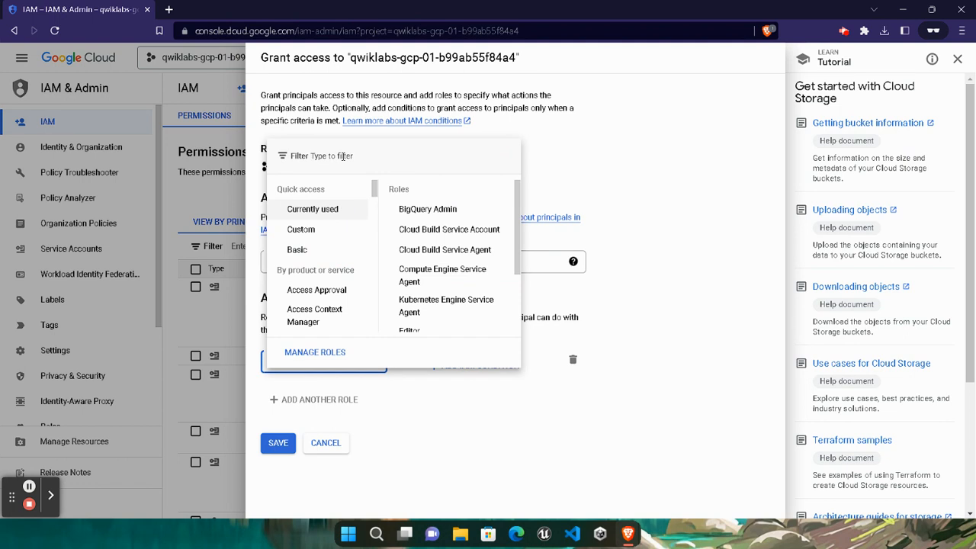
mouse_move(627, 534)
left_click(519, 480)
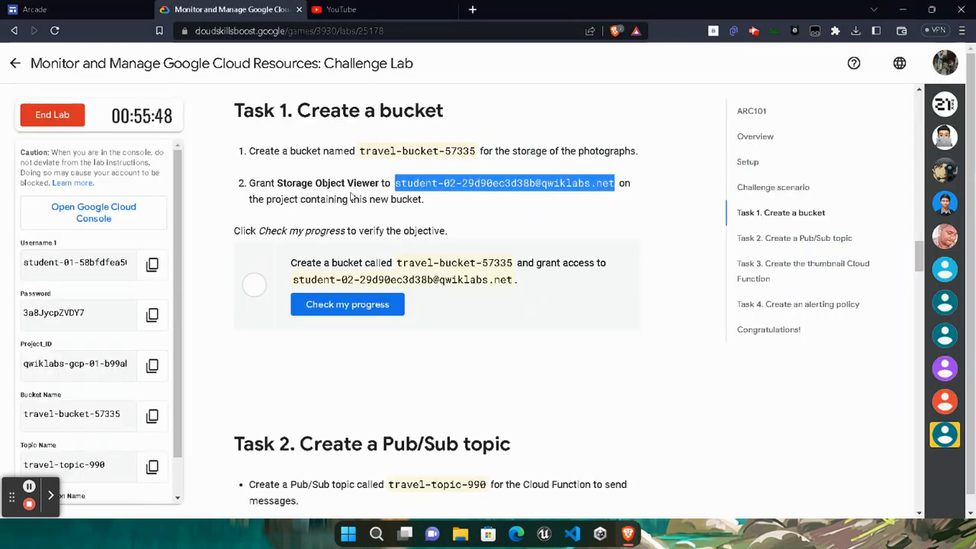
mouse_move(628, 534)
left_click(764, 463)
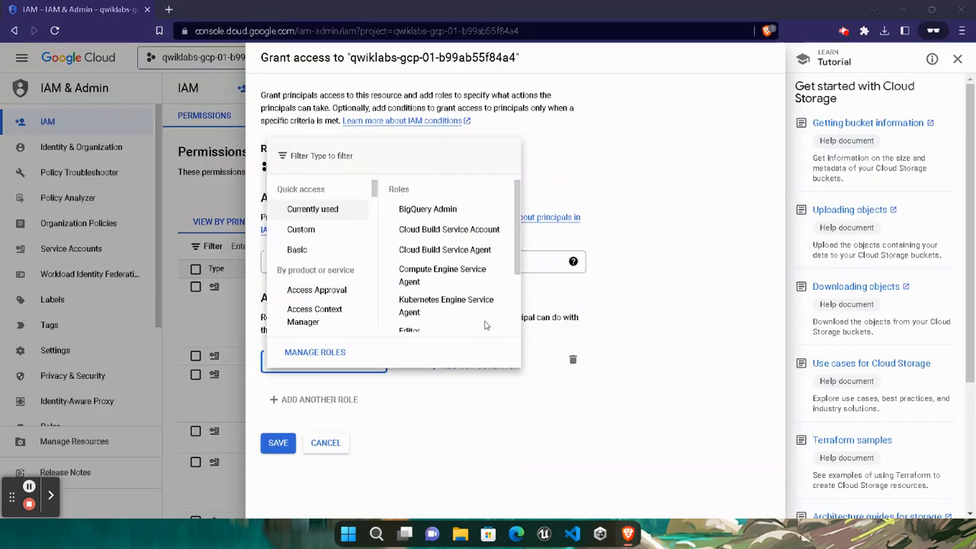
type("st")
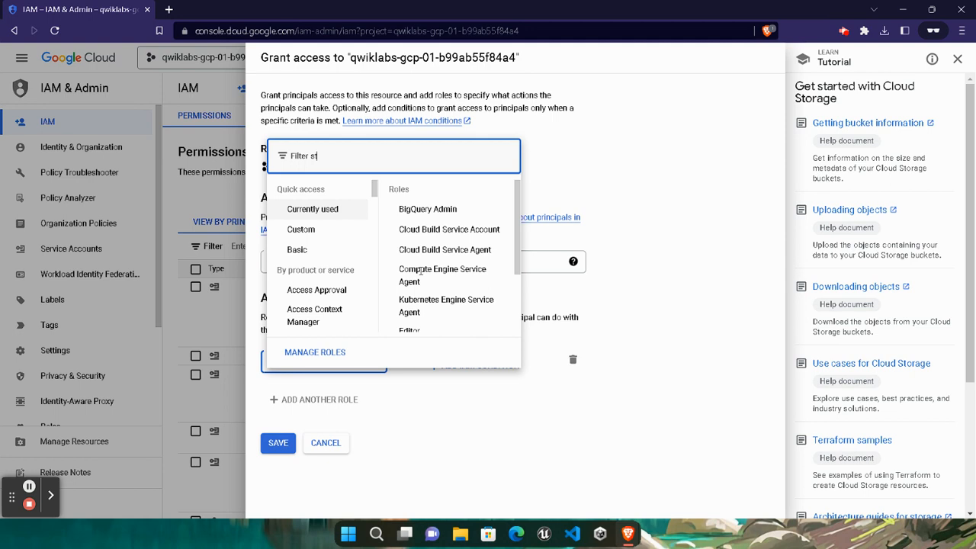
type("orage object")
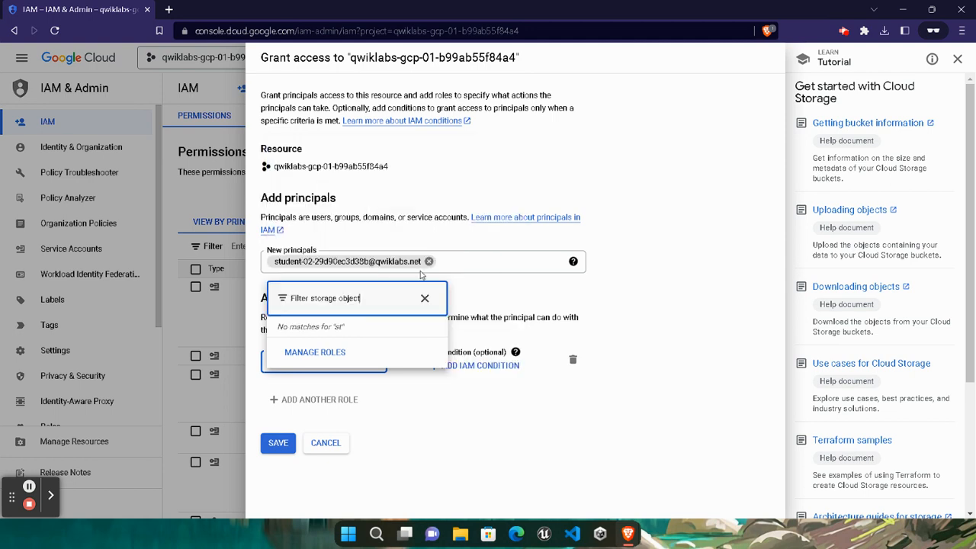
scroll(375, 298, "down", 2)
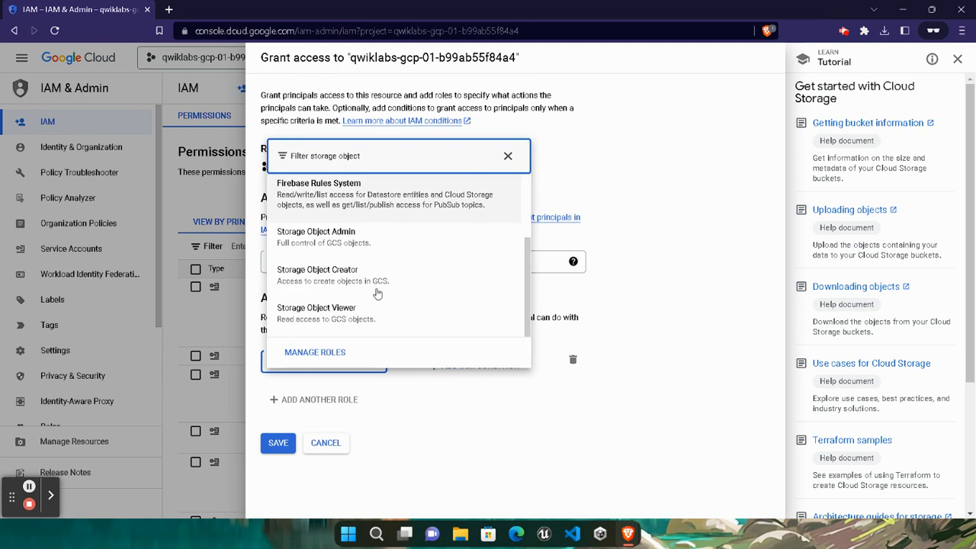
left_click(324, 313)
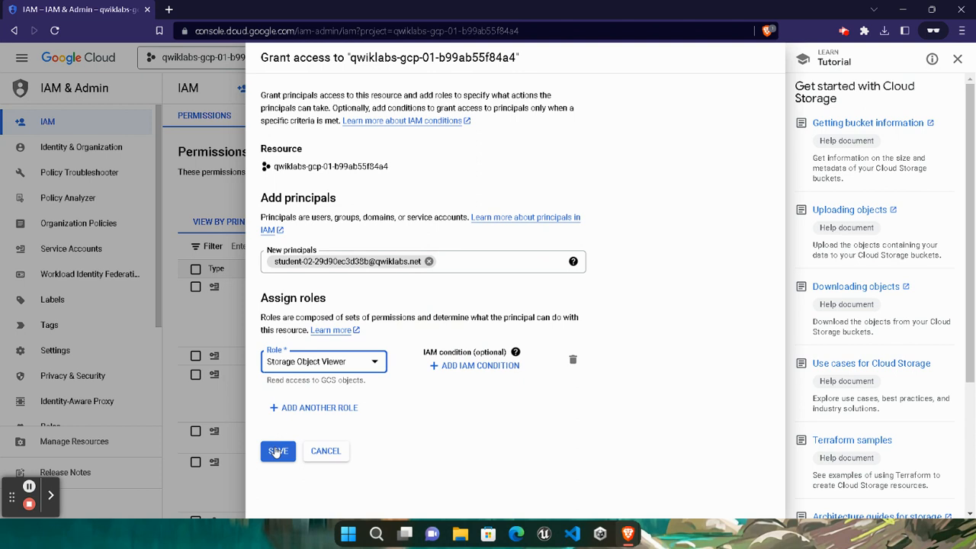
left_click(273, 456)
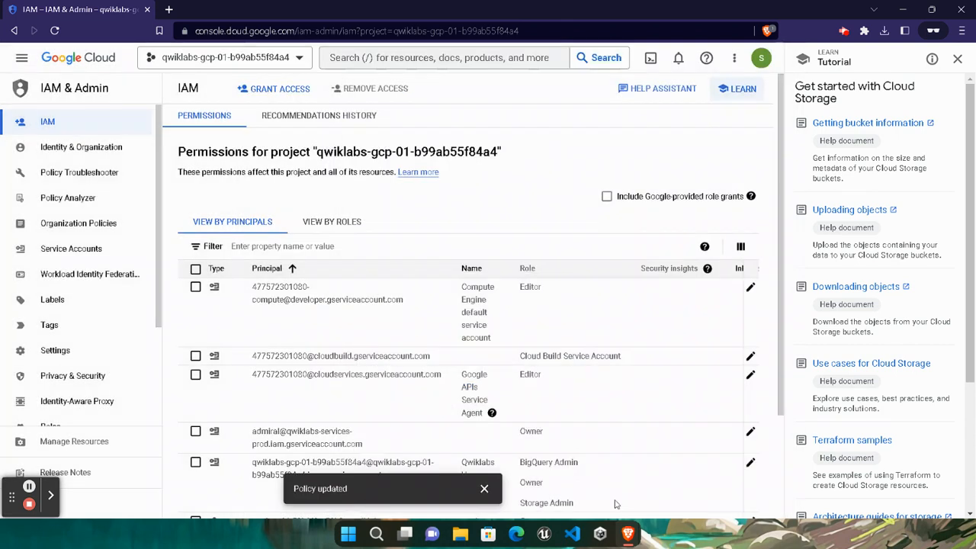
mouse_move(628, 533)
left_click(495, 427)
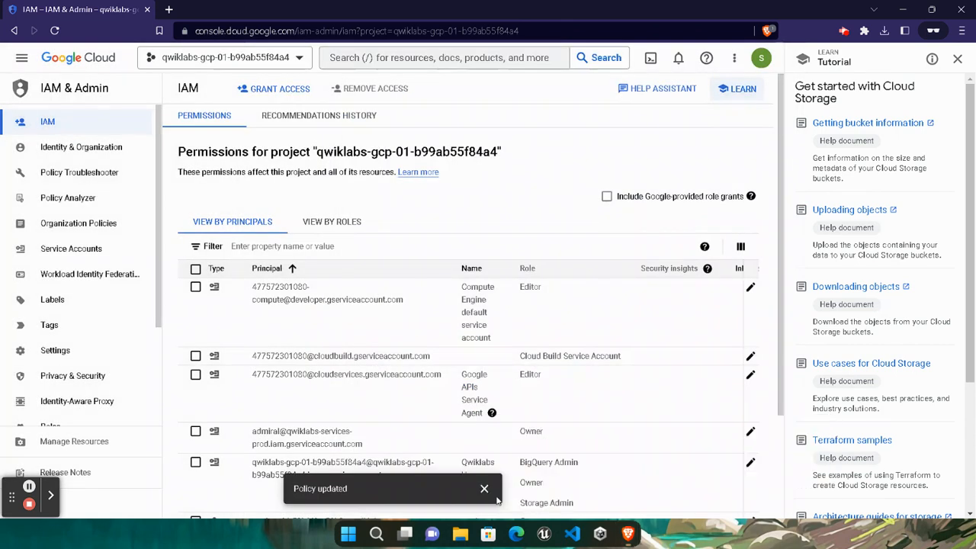
- Run the Task 1 progress check so it shows Assessment Completed
left_click(378, 309)
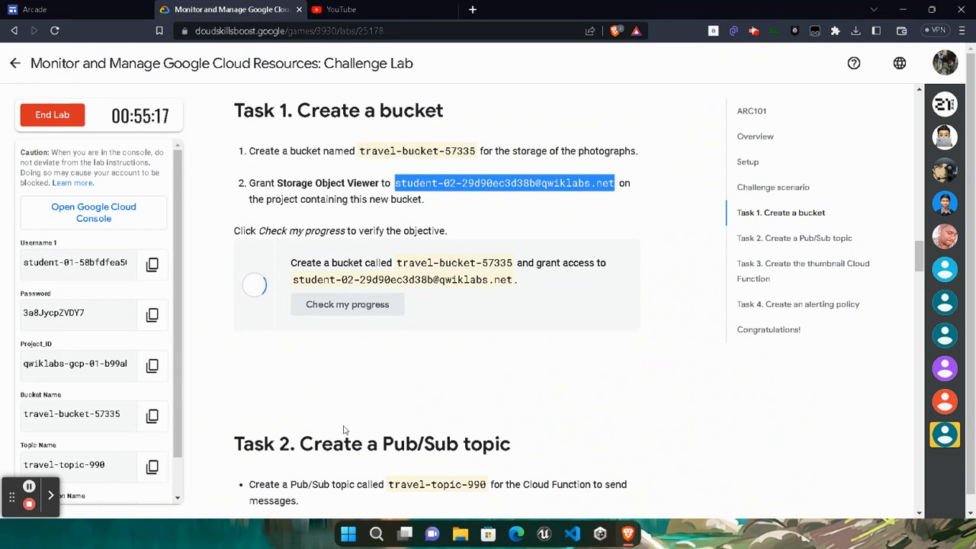
left_click(359, 310)
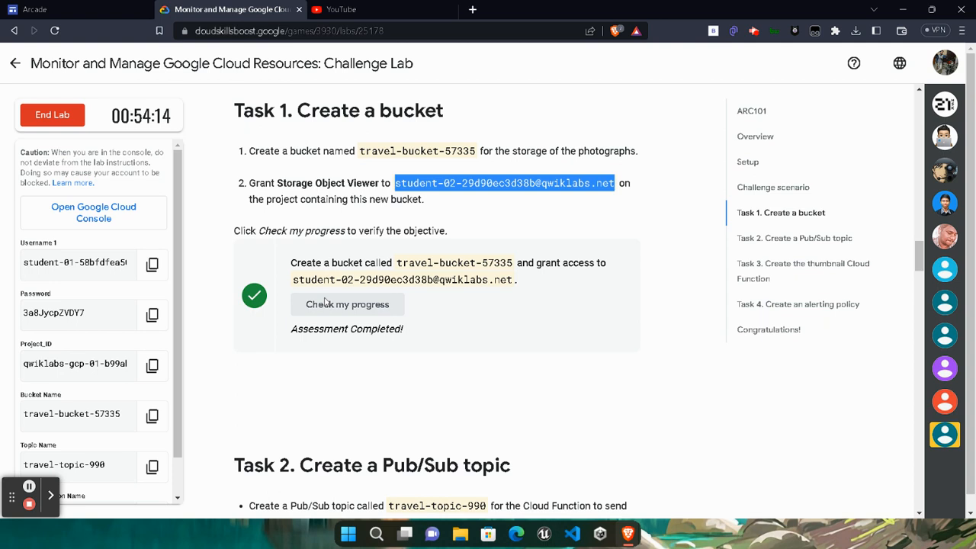
left_click_drag(299, 329, 402, 328)
left_click(466, 341)
- Copy the Task 2 topic name travel-topic-990 and return to the Cloud Console
scroll(448, 383, "down", 4)
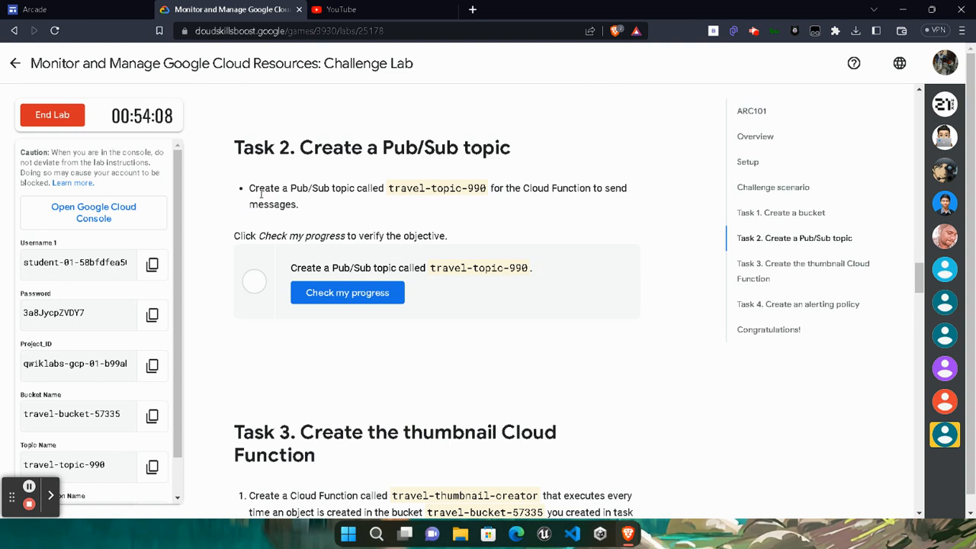
mouse_move(388, 189)
left_mouse_down()
mouse_move(486, 187)
mouse_move(388, 187)
left_mouse_up()
key("ctrl+c")
left_click(487, 187)
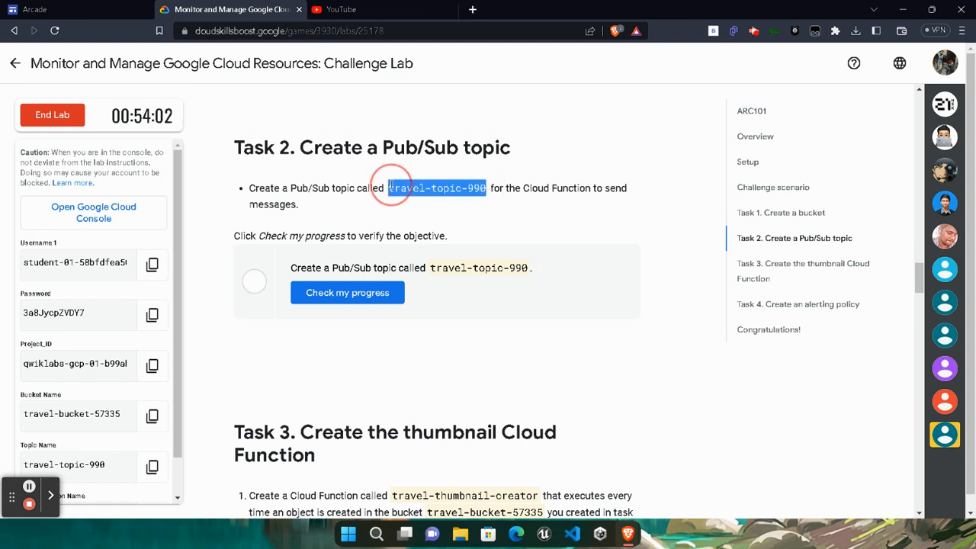
mouse_move(630, 539)
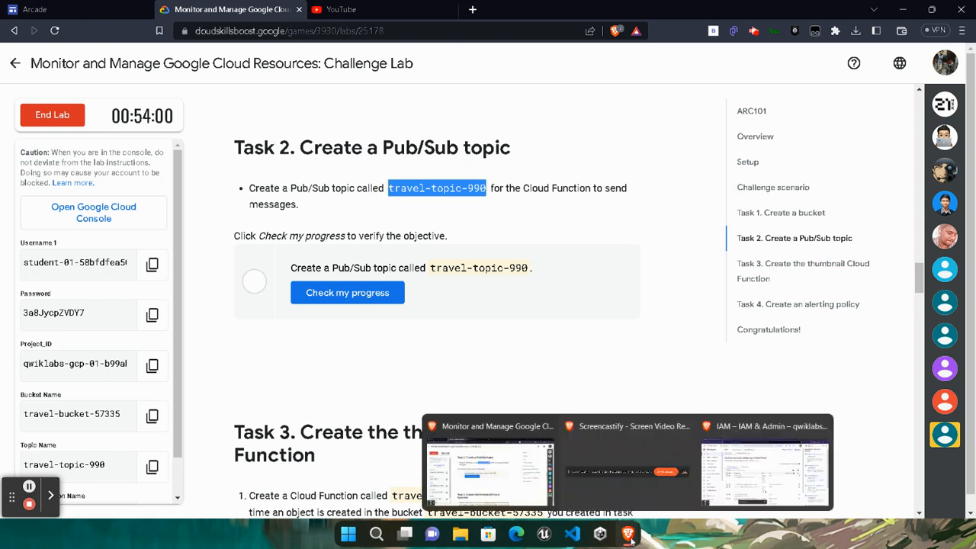
left_click(765, 465)
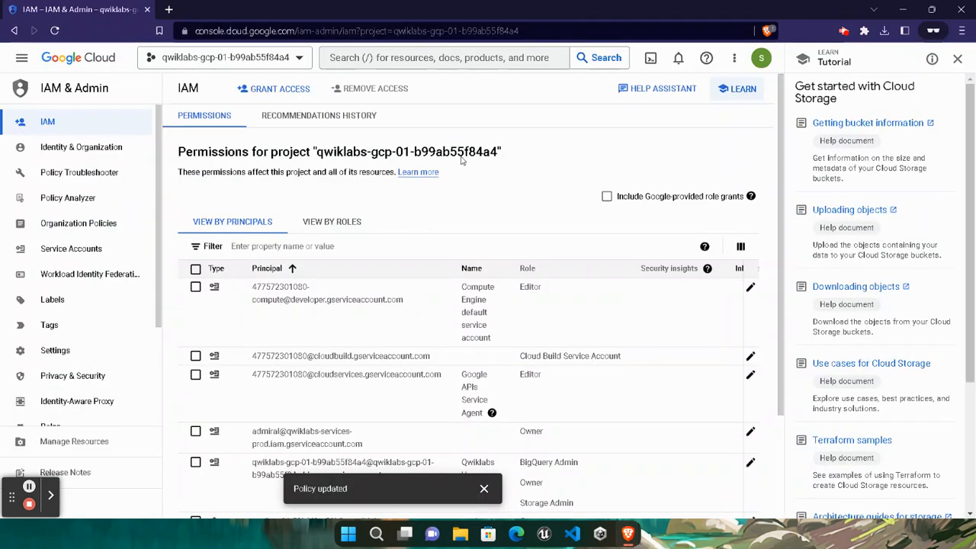
- Create Pub/Sub topic travel-topic-990, keeping its default subscription travel-topic-990-sub
left_click(489, 57)
type("pub/sub")
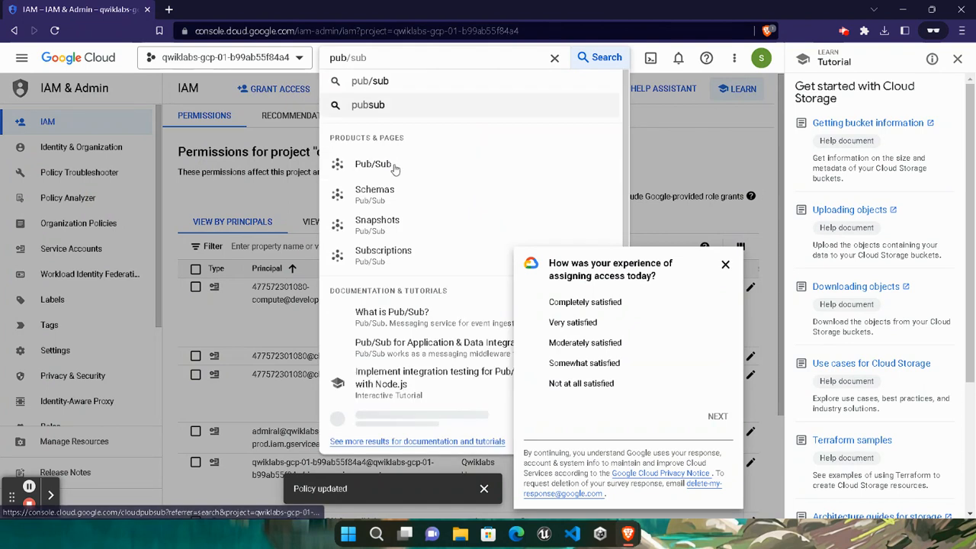
key("Return")
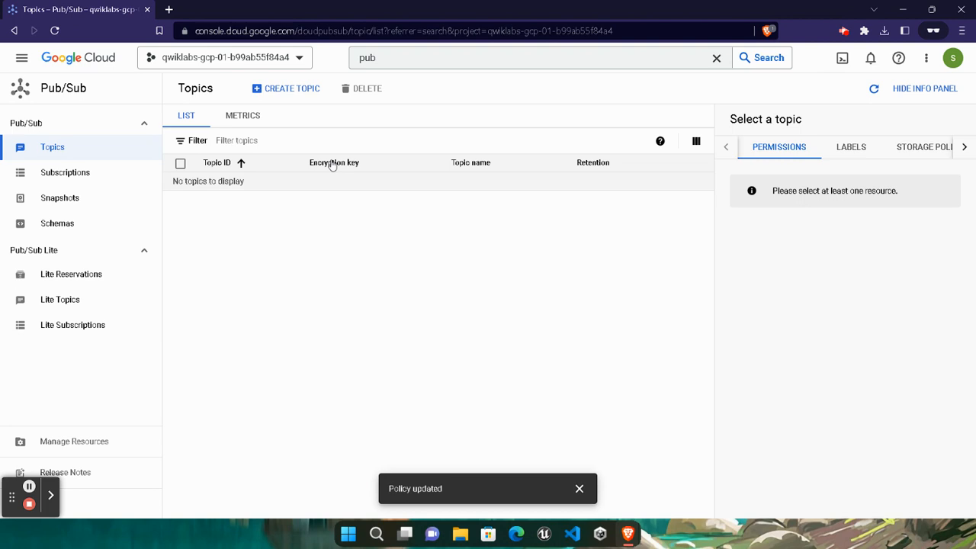
left_click(301, 87)
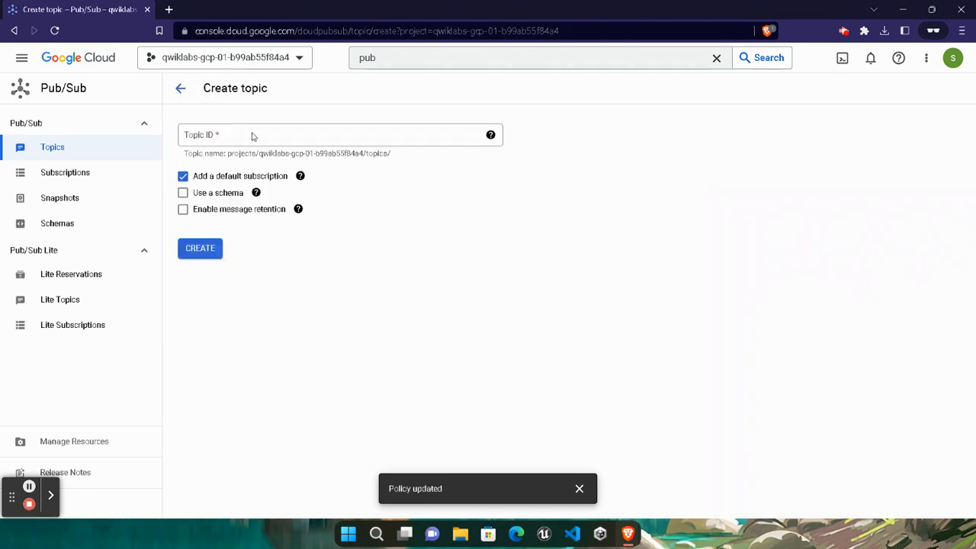
left_click(252, 133)
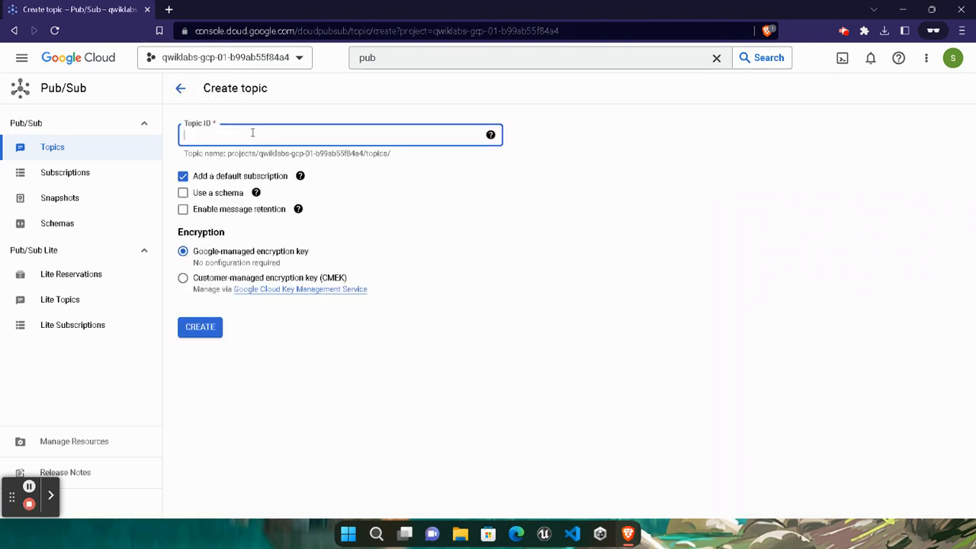
key("ctrl+v")
left_click(192, 329)
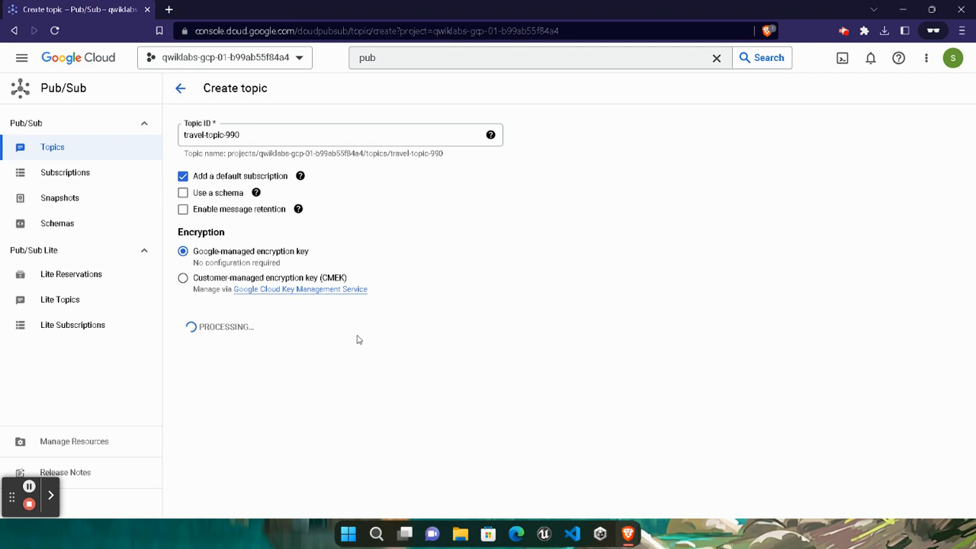
left_click(30, 486)
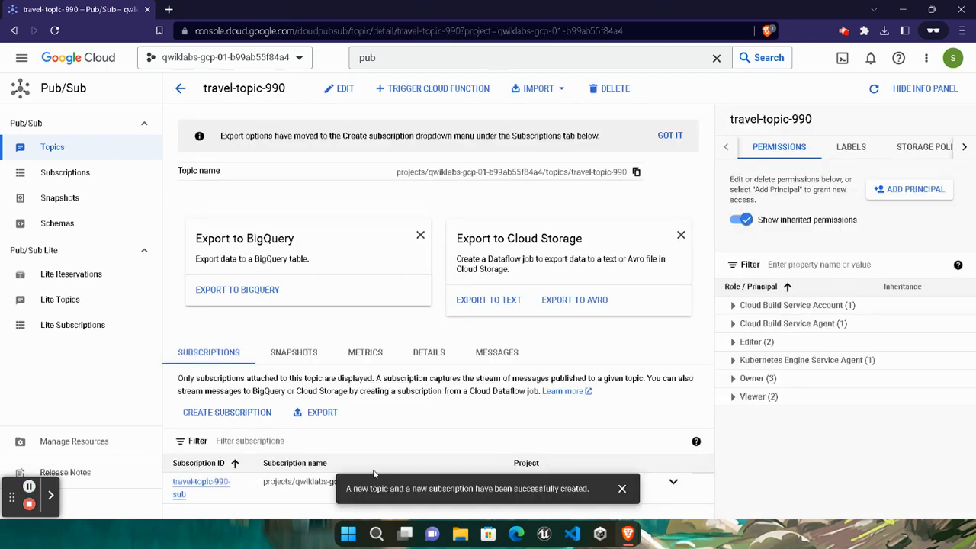
mouse_move(628, 533)
left_click(487, 469)
- Check Task 2 progress and copy function name travel-thumbnail-creator from Task 3
left_click(372, 305)
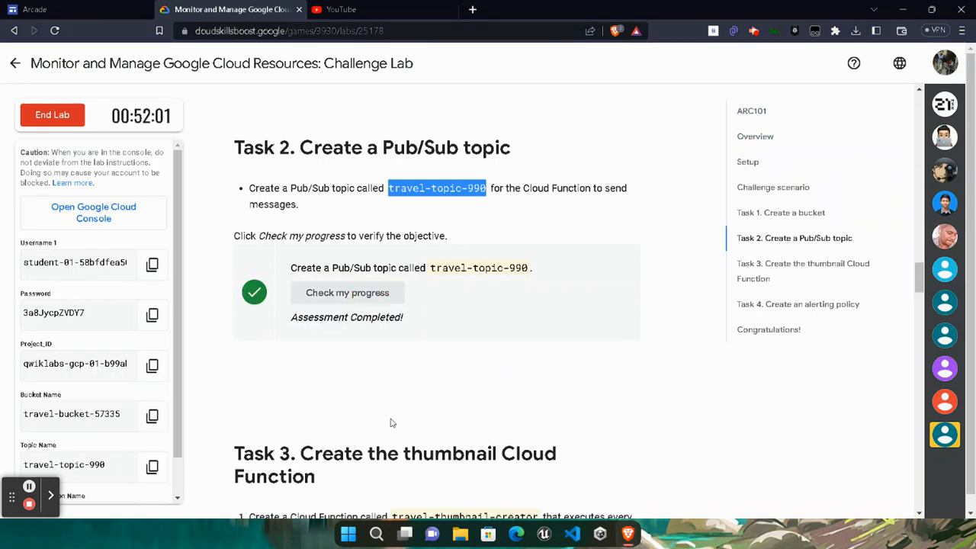
scroll(389, 422, "down", 4)
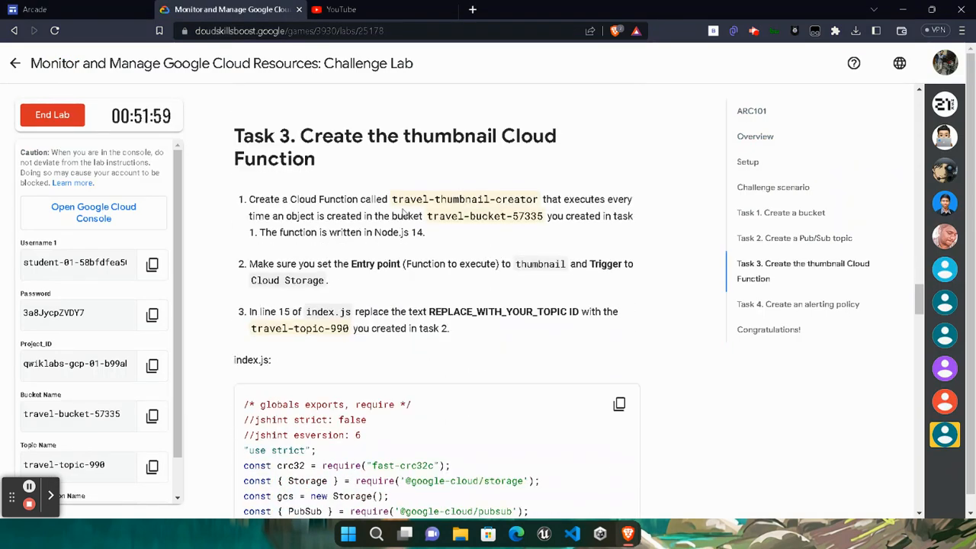
left_click_drag(391, 199, 540, 199)
key("ctrl+c")
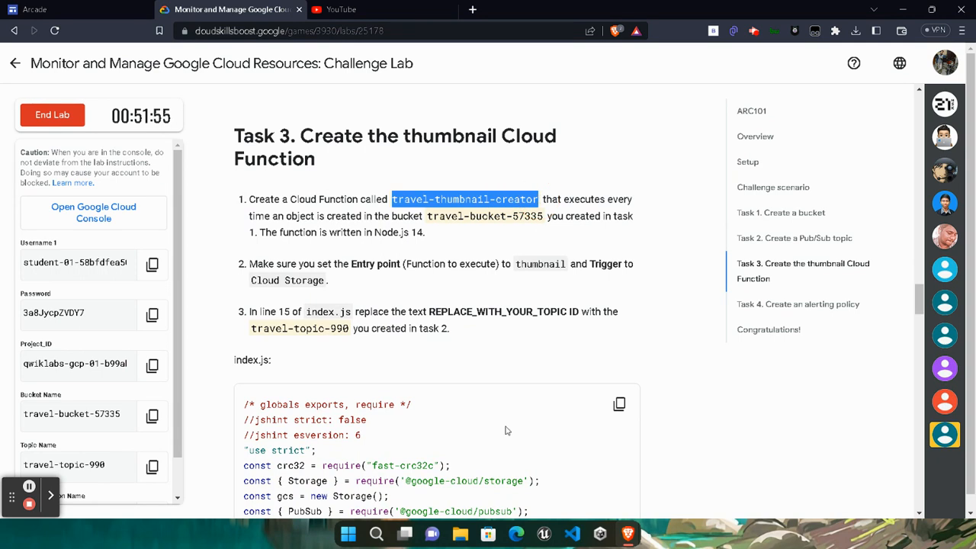
mouse_move(625, 532)
left_click(808, 458)
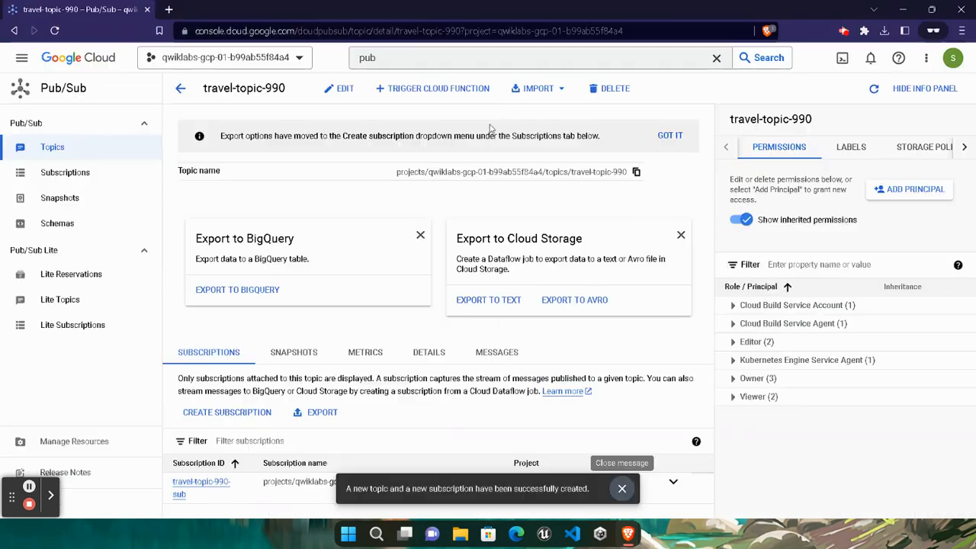
- Search 'cloud fun' to reach Cloud Functions and start a new function
left_click(568, 54)
type("p")
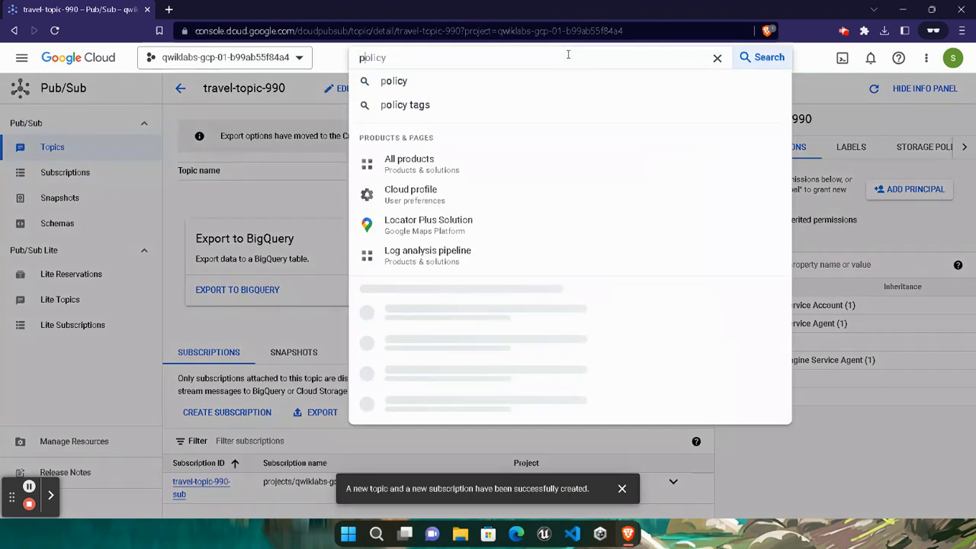
key("BackSpace")
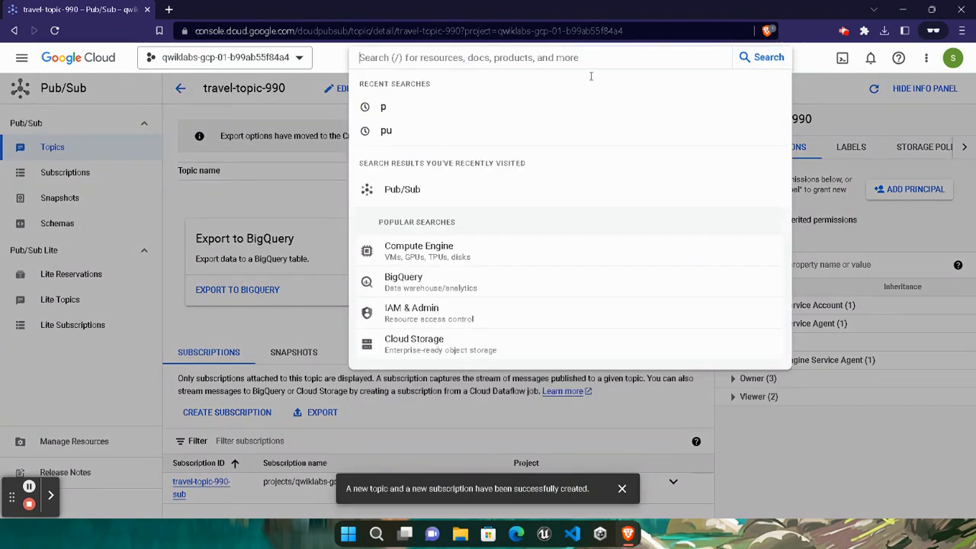
type("cloud fun")
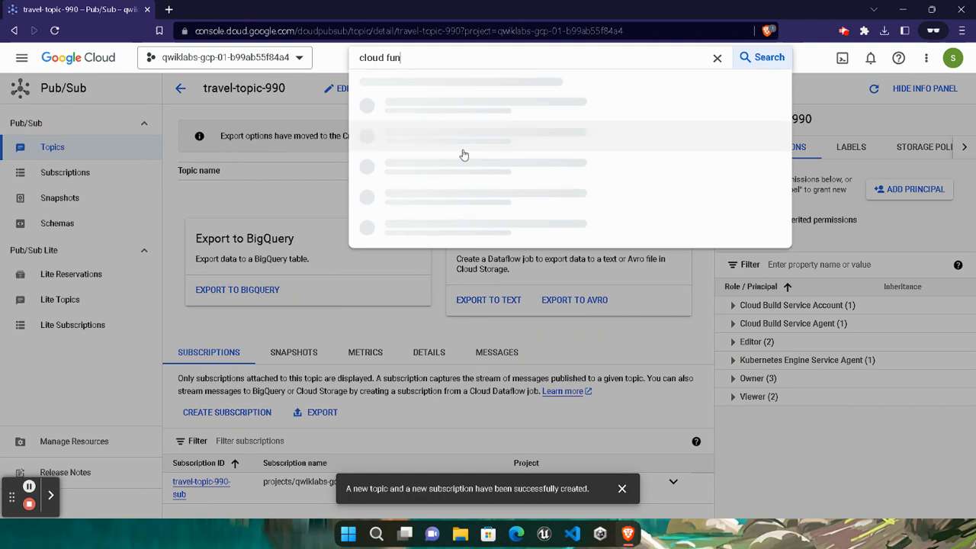
left_click(471, 118)
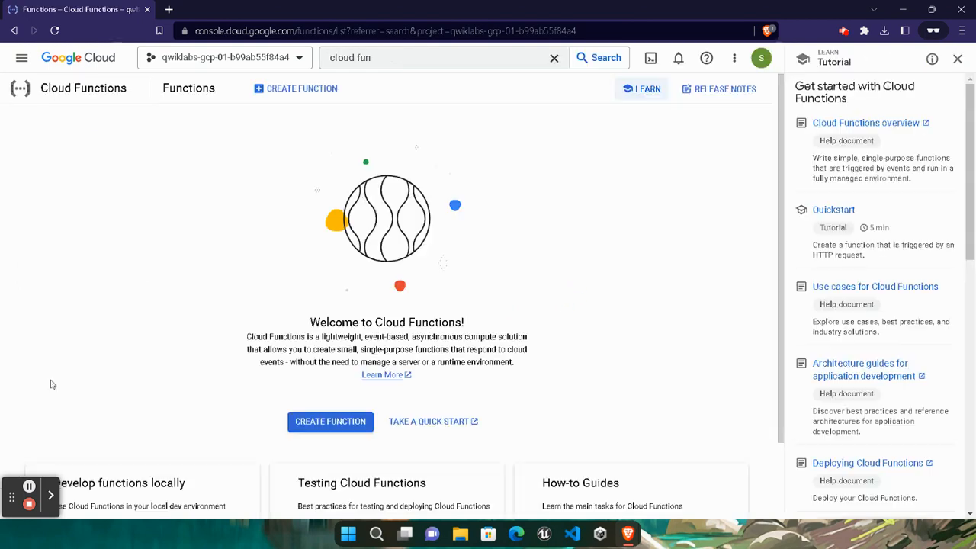
left_click(300, 87)
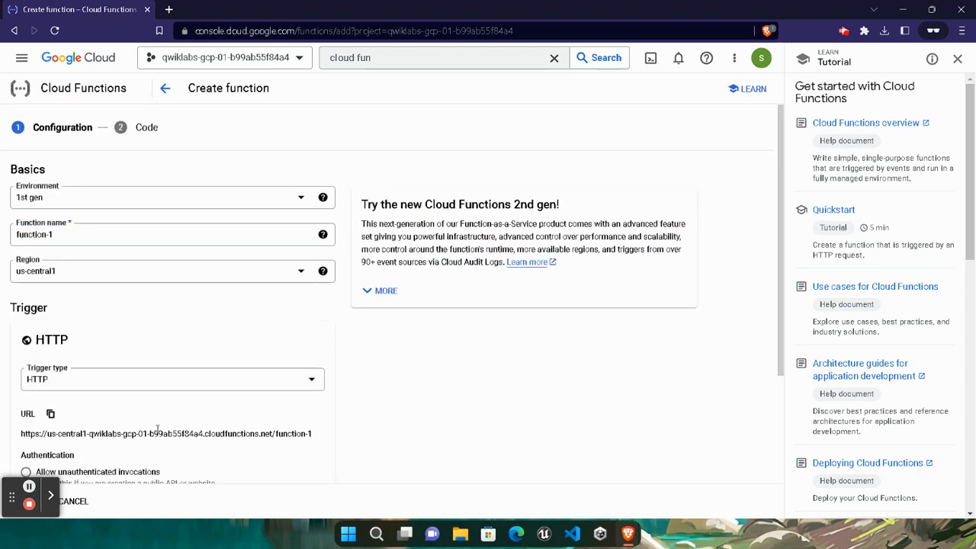
- Name the function travel-thumbnail-creator by pasting the name from the lab instructions
left_click(203, 236)
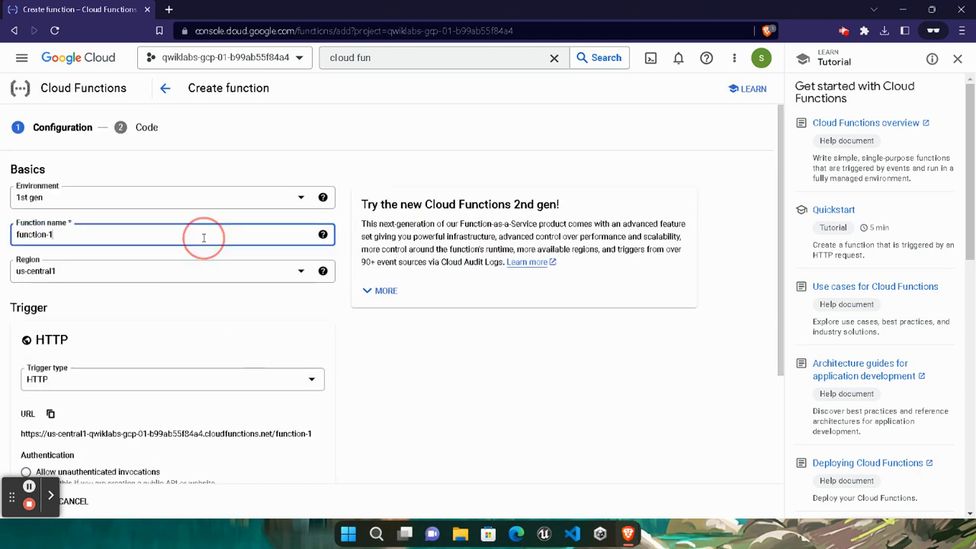
key("BackSpace")
key("BackSpace")
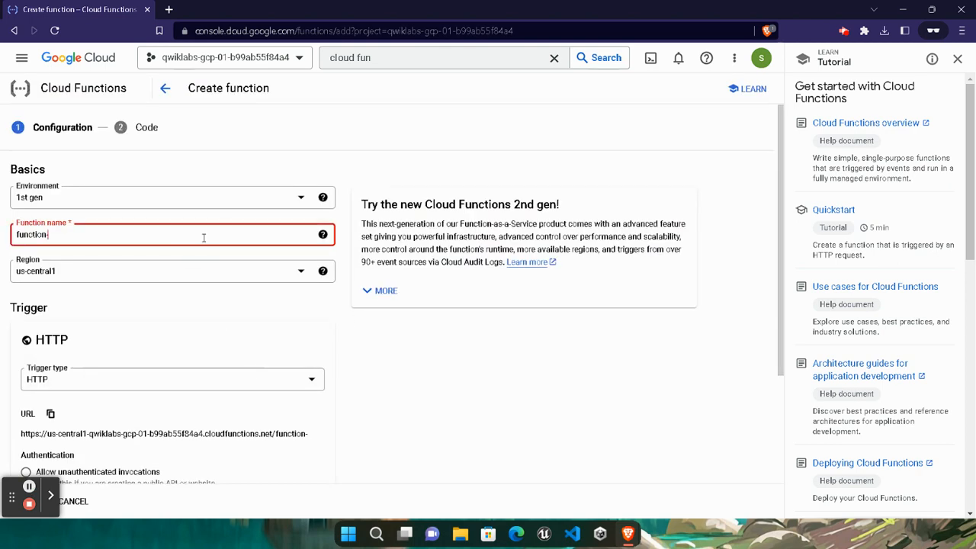
key("BackSpace")
key("BackSpace")
key("BackSpace")
key("BackSpace")
key("BackSpace")
key("BackSpace")
key("BackSpace")
key("BackSpace")
key("ctrl+v")
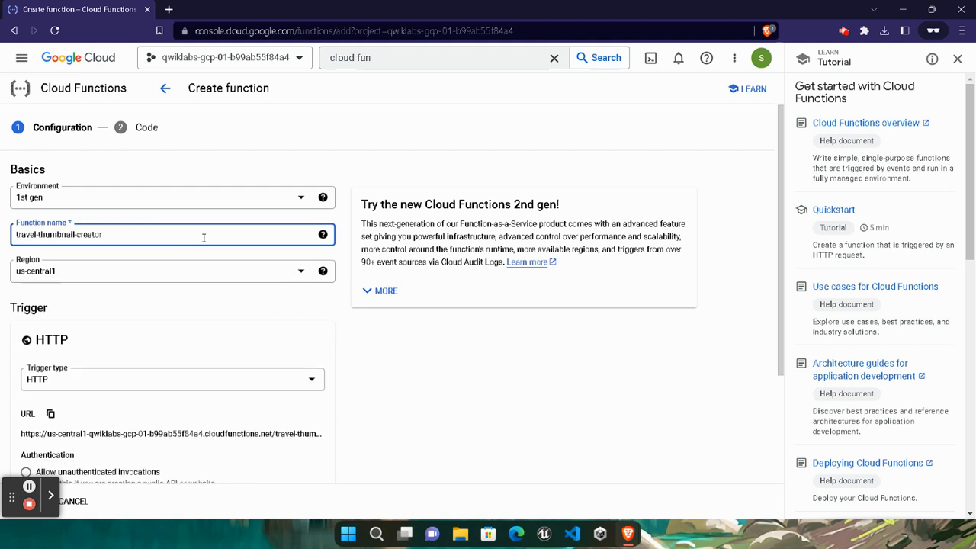
mouse_move(627, 534)
left_click(472, 465)
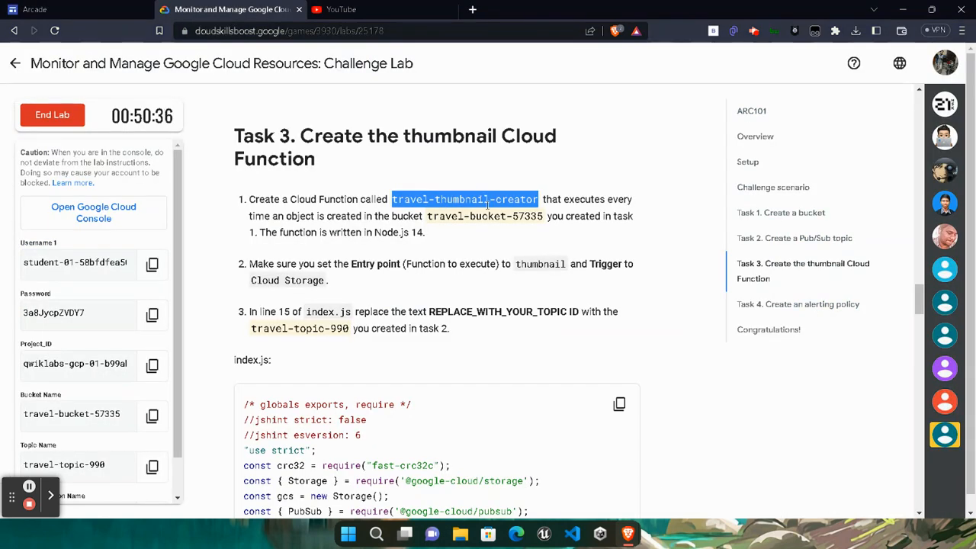
mouse_move(627, 533)
left_click(762, 465)
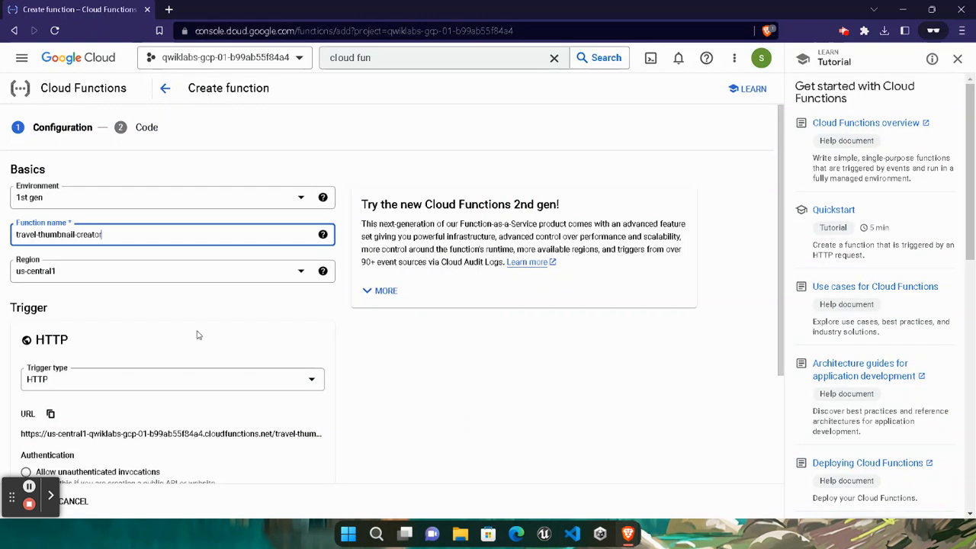
- Add a Cloud Storage trigger on travel-bucket-57335 for the file finalize/create event
scroll(198, 333, "down", 2)
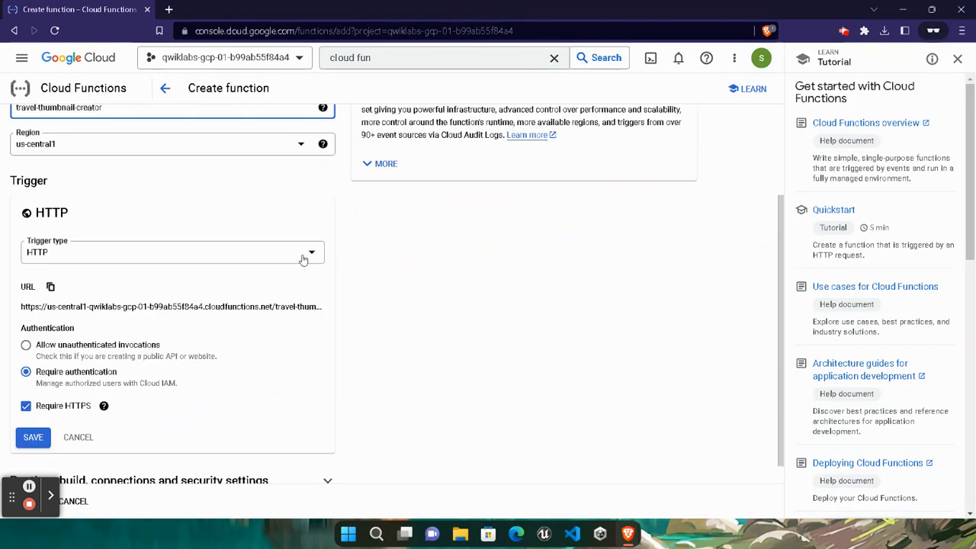
left_click(303, 257)
left_click(140, 301)
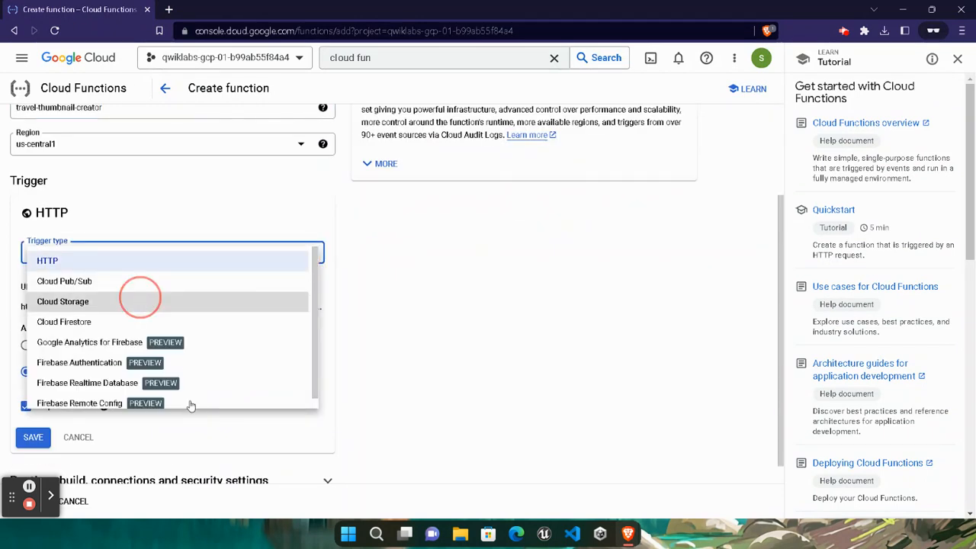
left_click(298, 356)
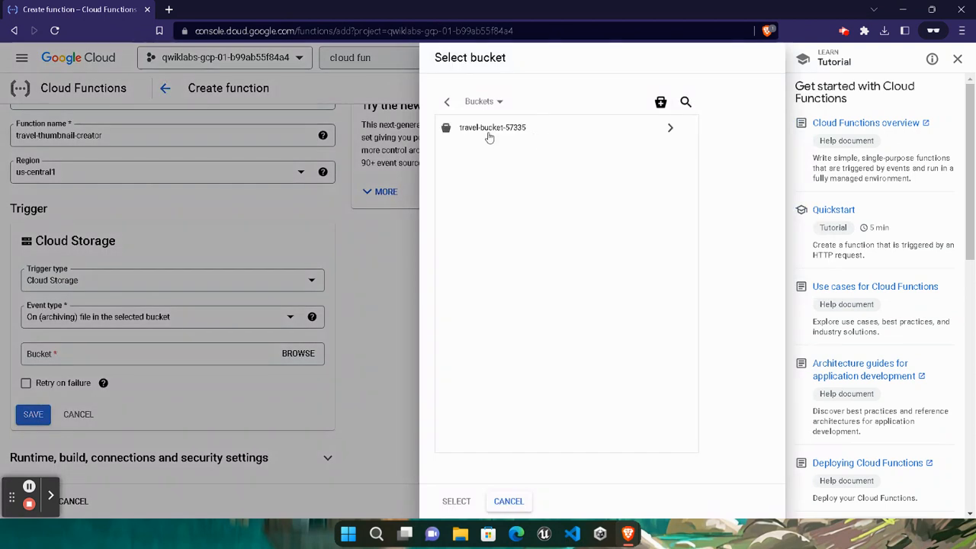
left_click(489, 131)
left_click(455, 501)
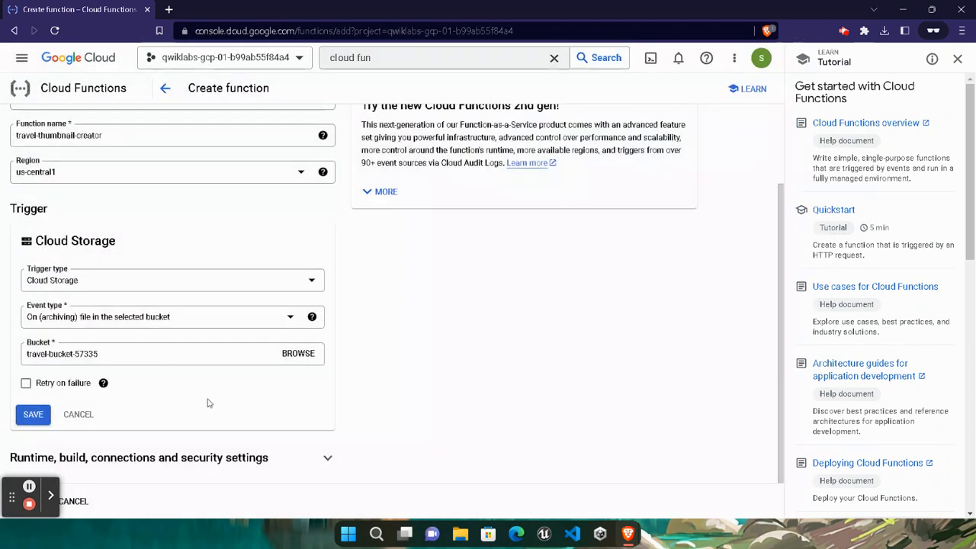
left_click(291, 317)
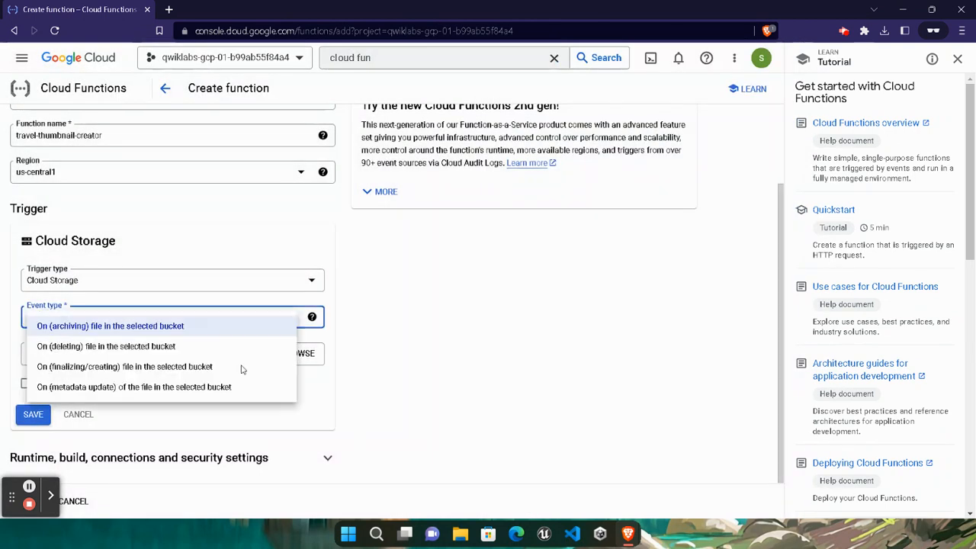
left_click(183, 367)
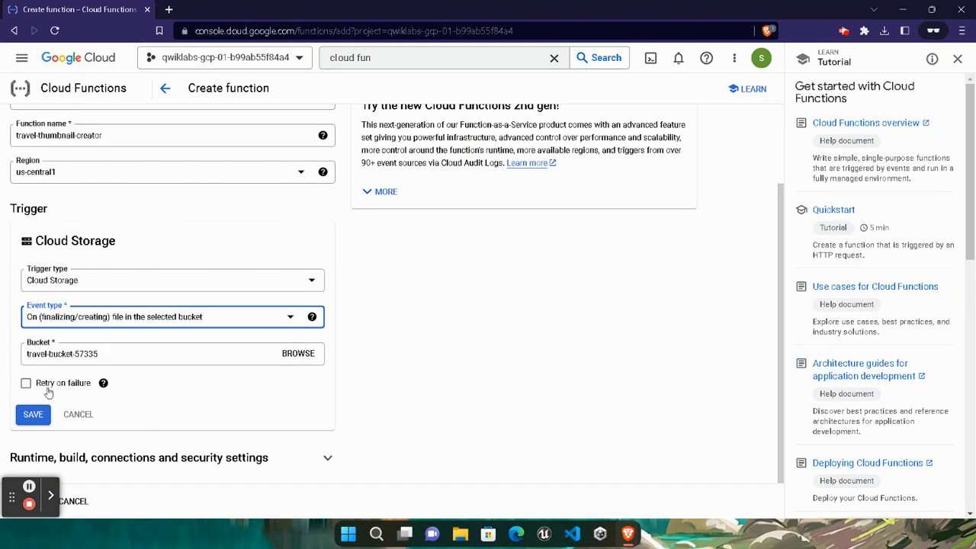
left_click(32, 415)
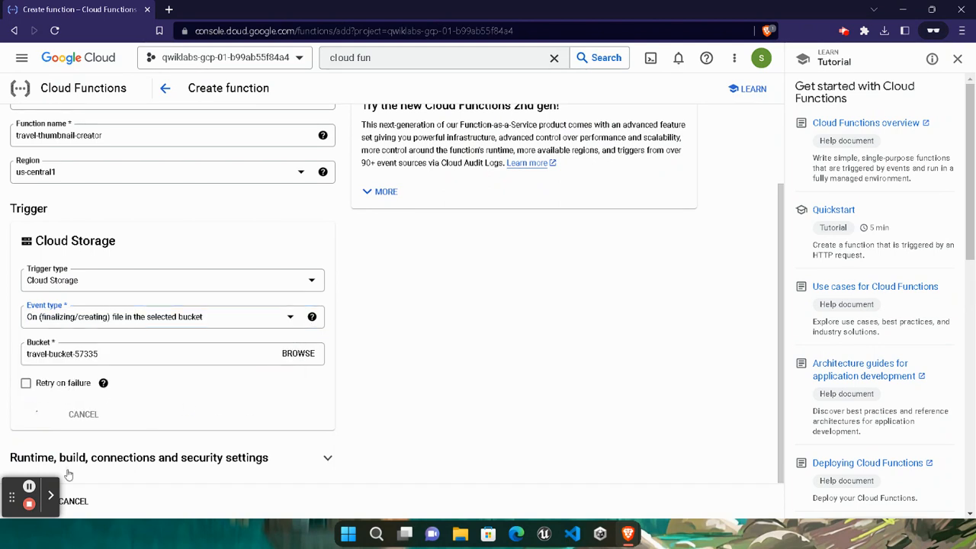
- Set the function's maximum number of instances to 5 in the runtime settings
left_click(323, 459)
scroll(242, 375, "down", 2)
scroll(241, 375, "down", 3)
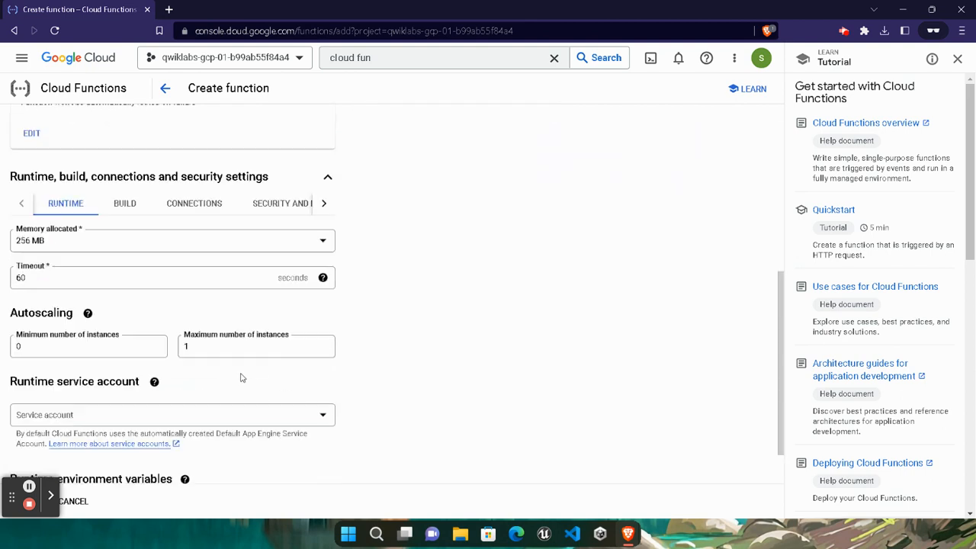
left_click(217, 308)
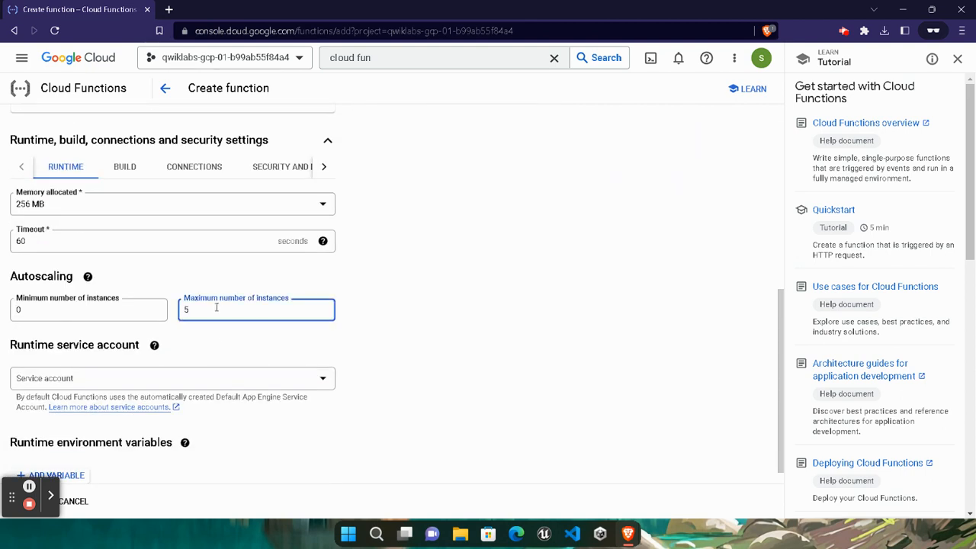
scroll(205, 412, "down", 1)
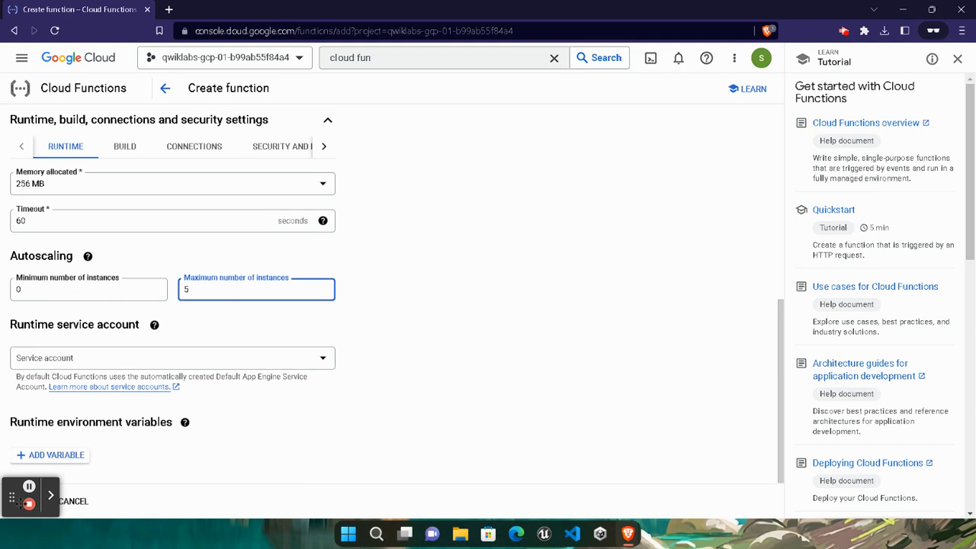
left_click_drag(12, 498, 726, 514)
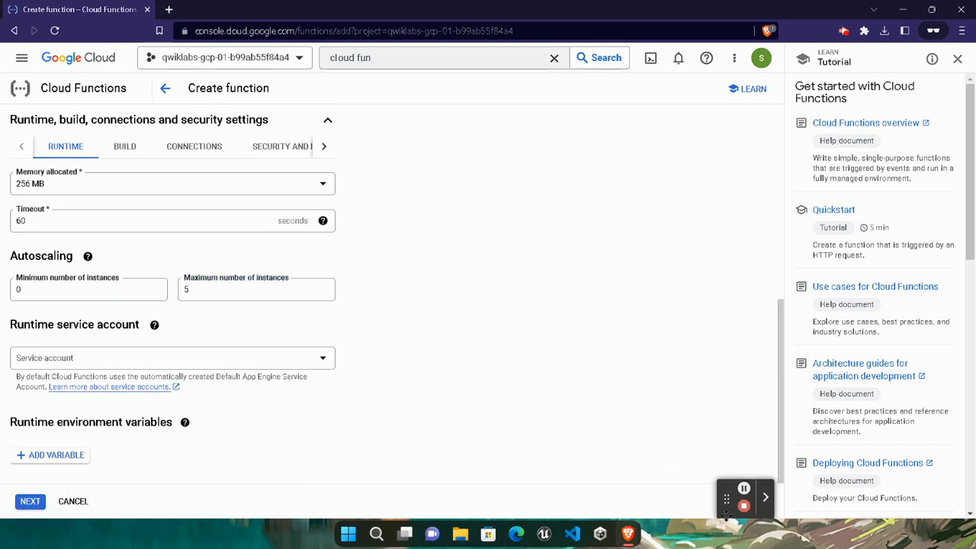
- Move on to the Code step and choose the Node.js 14 runtime
left_click(30, 501)
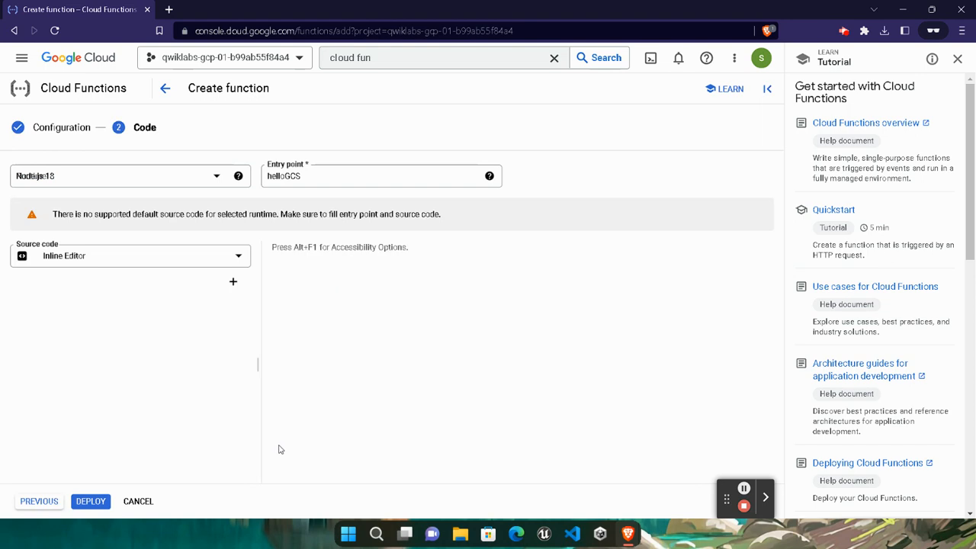
left_click(208, 179)
scroll(78, 285, "down", 3)
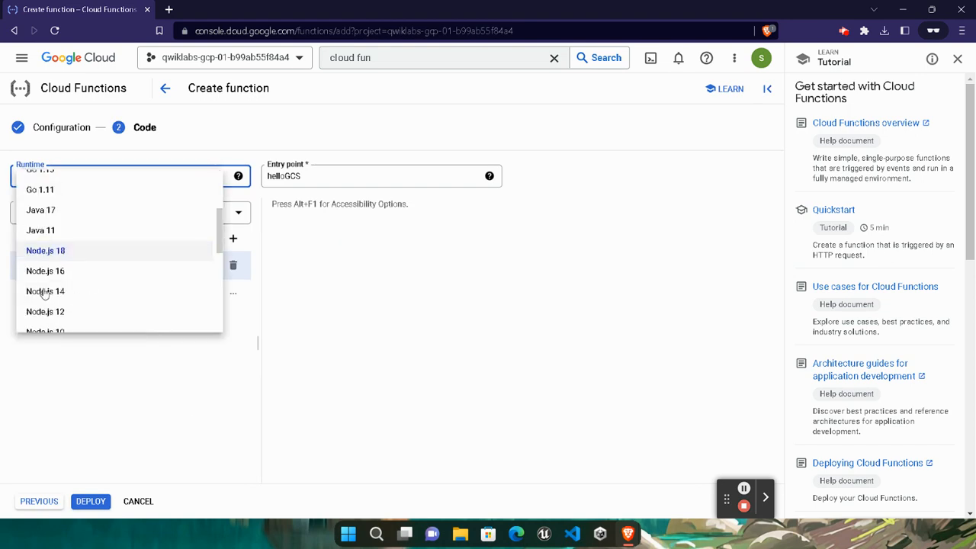
left_click(52, 293)
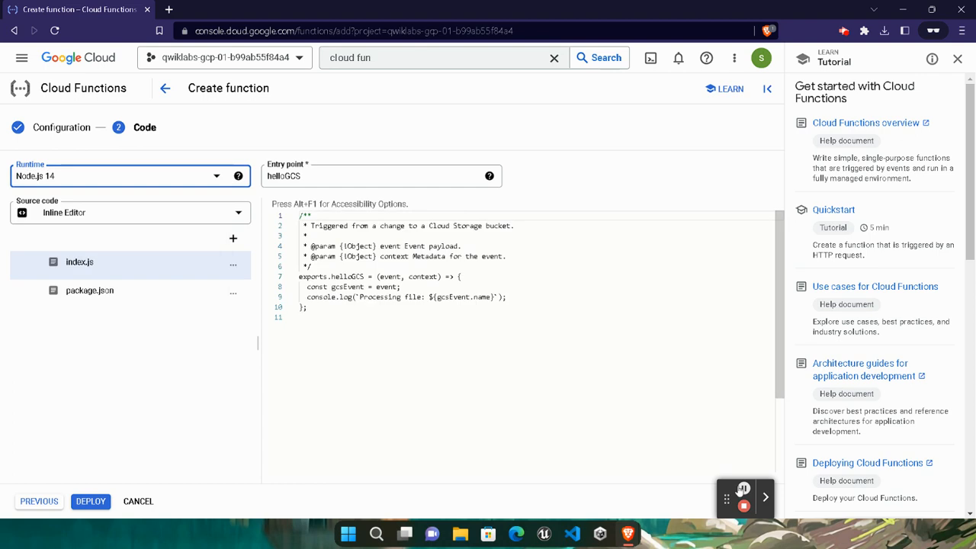
left_click(707, 483)
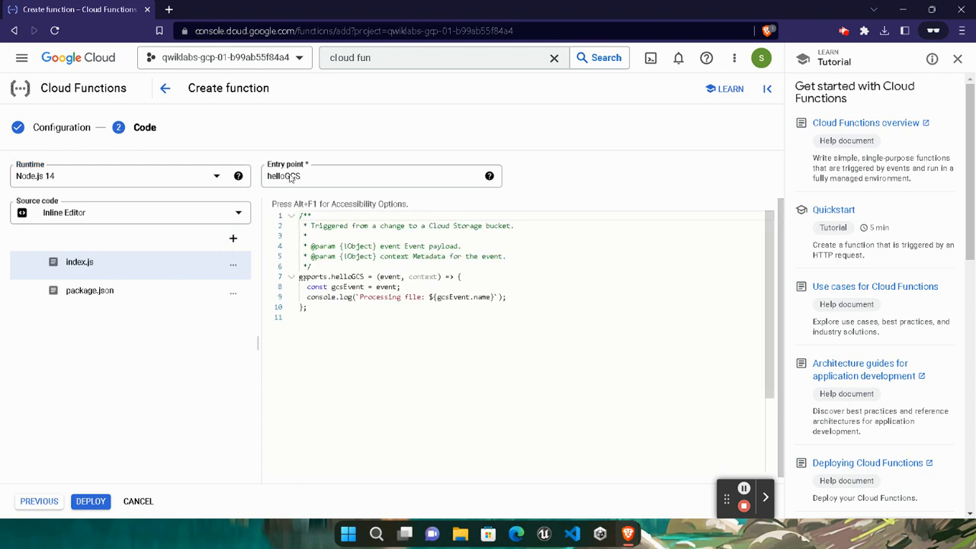
- Replace the helloGCS entry point with thumbnail, copied from the lab instructions
mouse_move(627, 534)
left_click(481, 474)
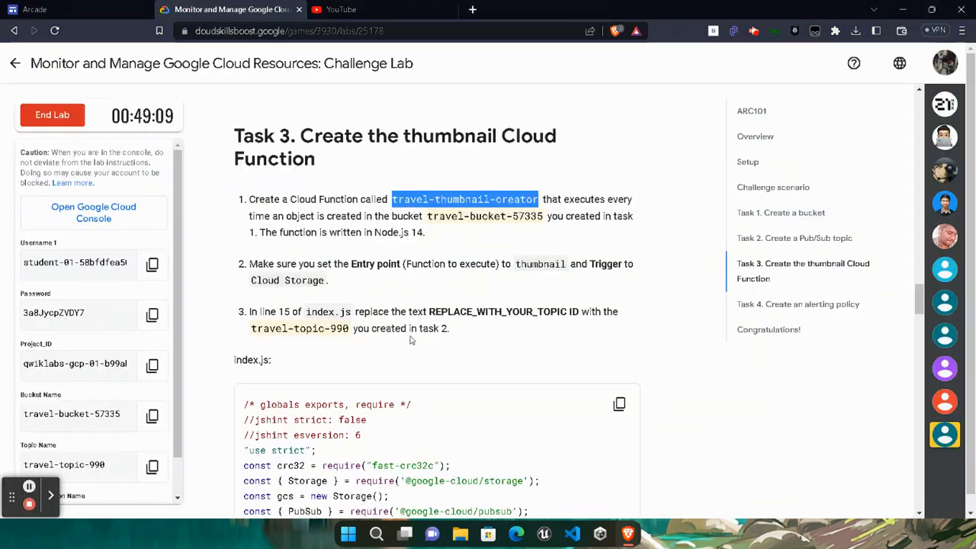
left_click_drag(516, 264, 568, 270)
key("ctrl+c")
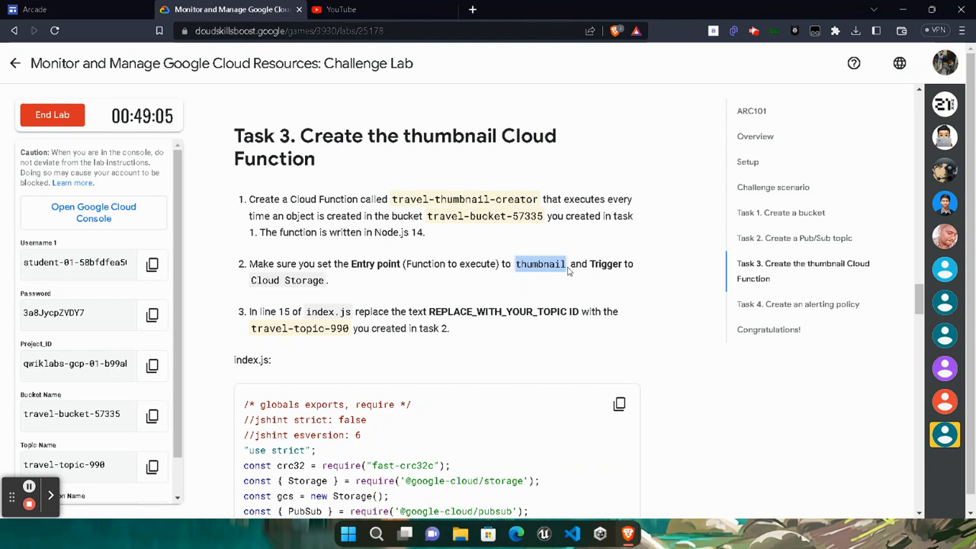
mouse_move(627, 533)
left_click(759, 464)
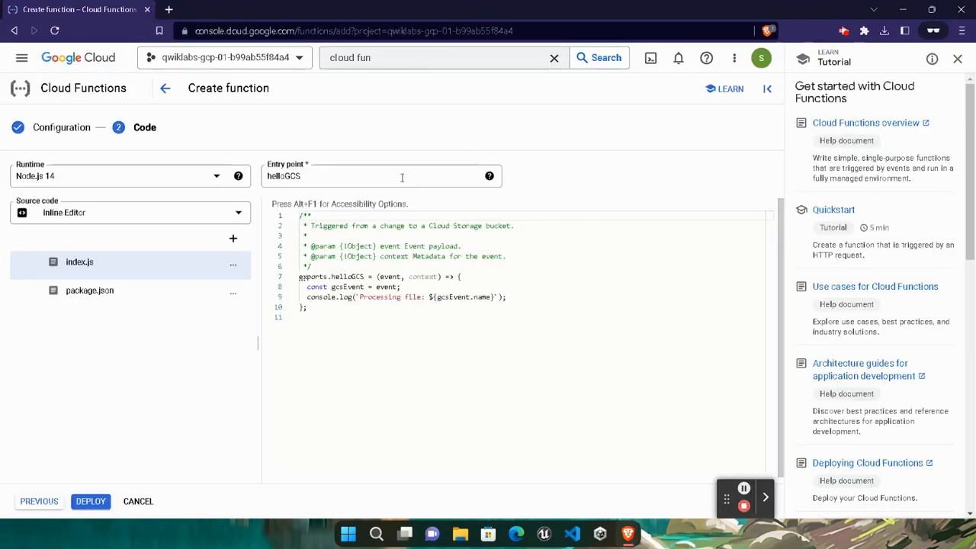
double_click(401, 176)
key("ctrl+v")
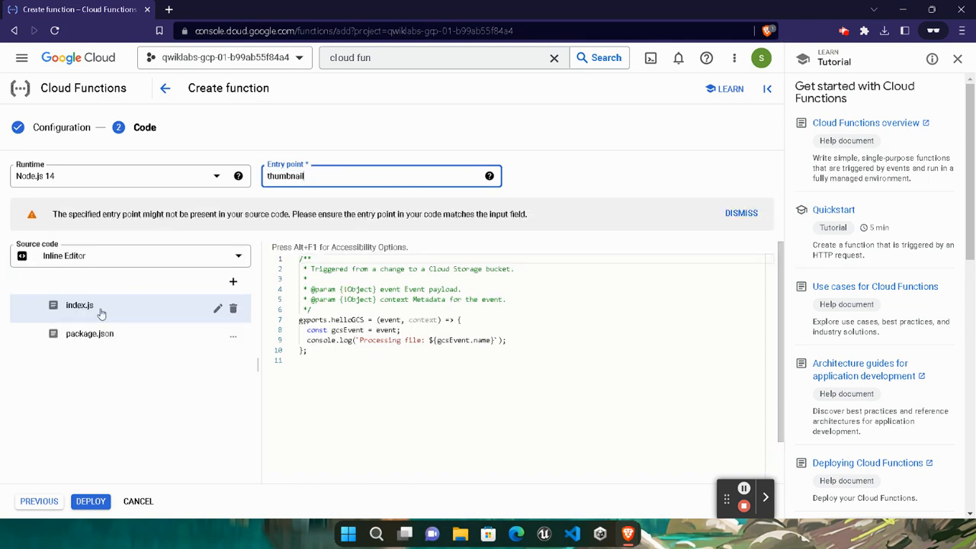
- Replace all of index.js with the lab's thumbnail function code
left_click(385, 355)
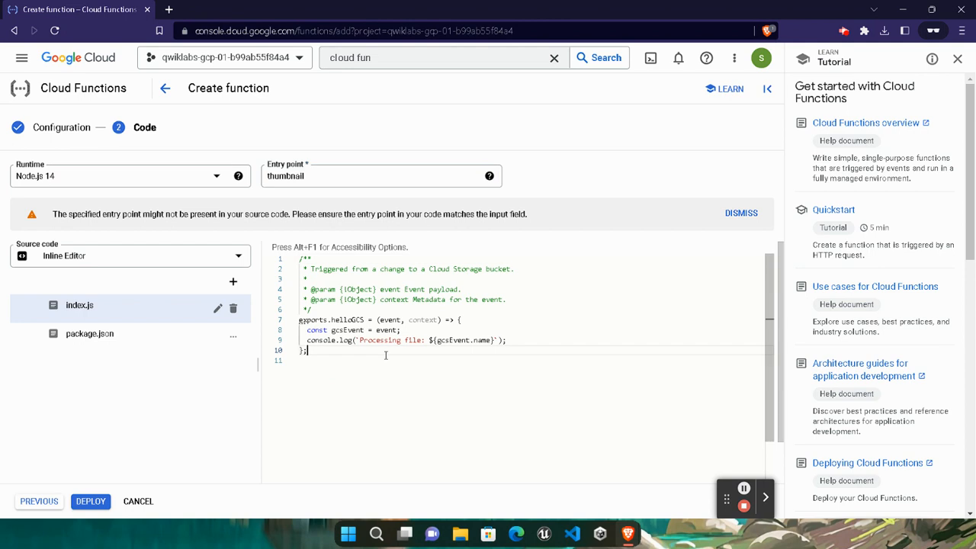
key("ctrl+a")
key("BackSpace")
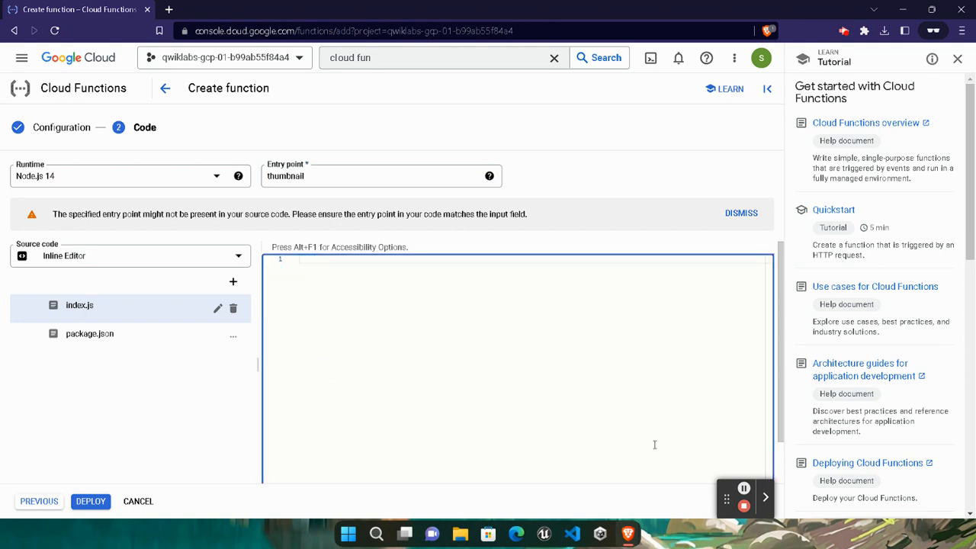
mouse_move(627, 533)
left_click(490, 461)
scroll(604, 300, "down", 3)
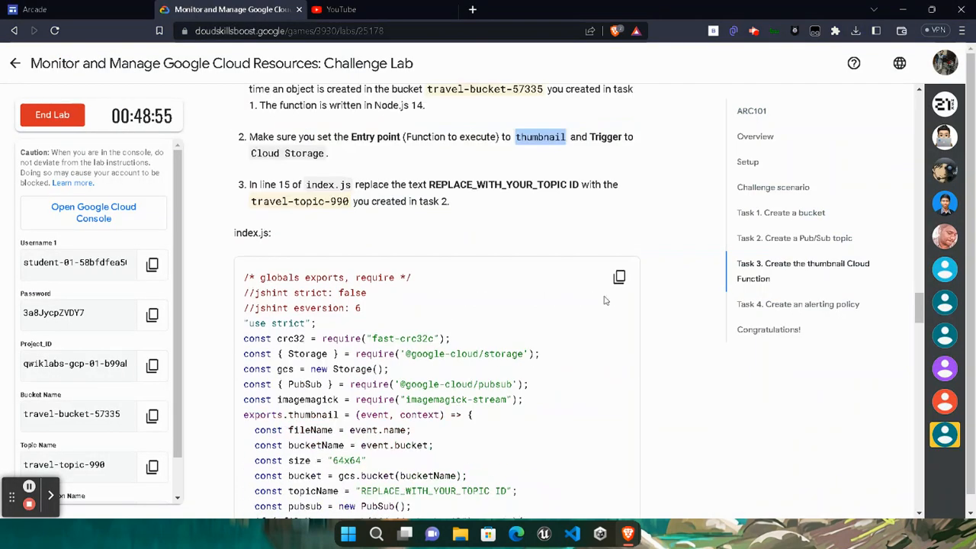
left_click(619, 276)
left_click(752, 465)
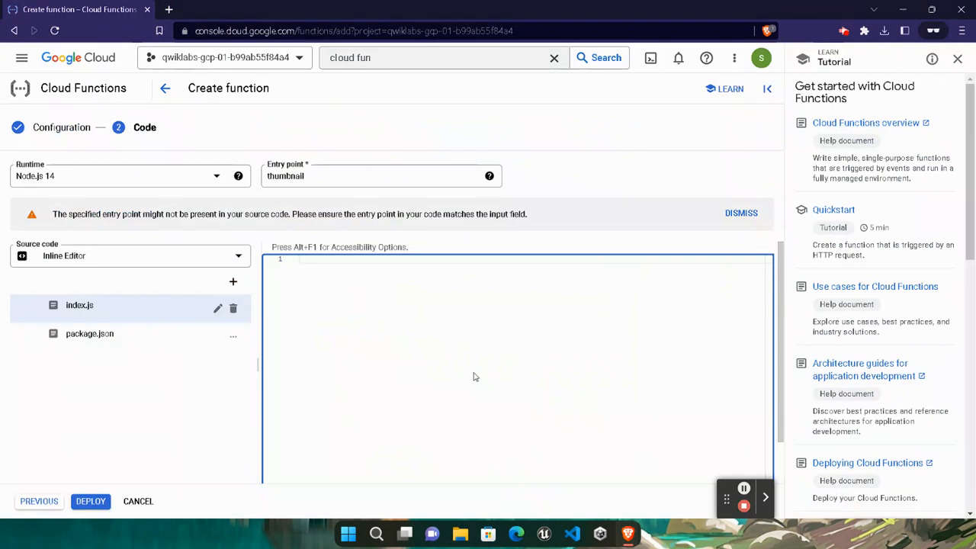
key("ctrl+v")
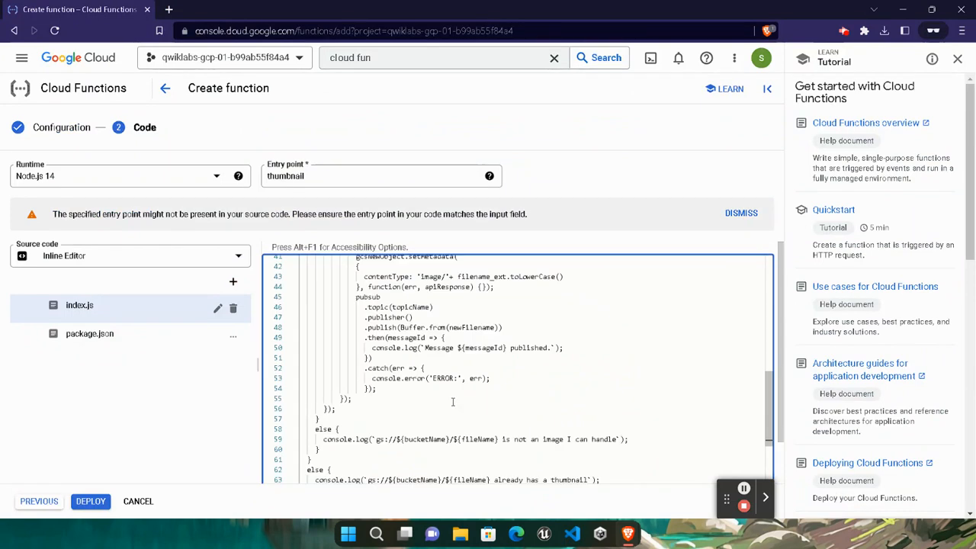
- Set line 15's topicName placeholder to the project ID copied from the lab details
scroll(411, 384, "up", 1)
scroll(412, 383, "up", 5)
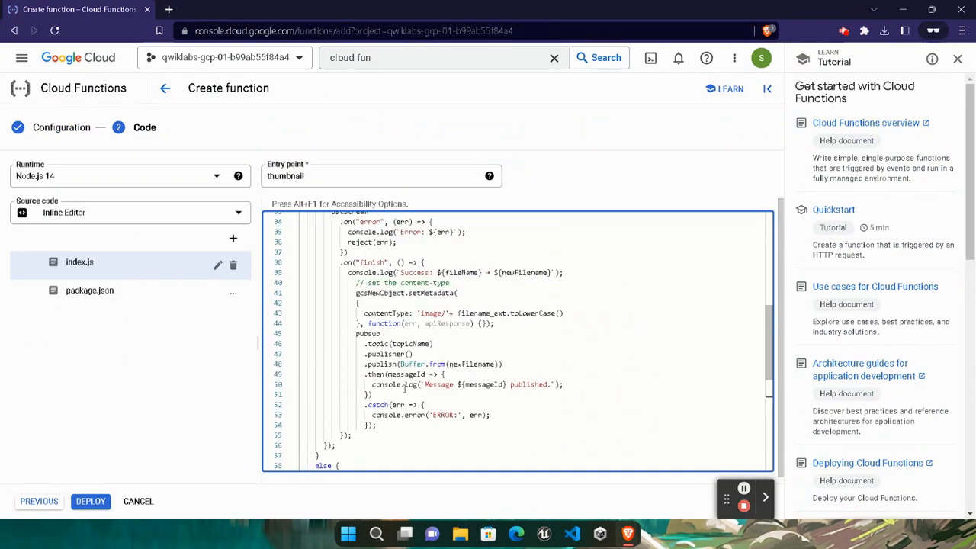
scroll(352, 295, "up", 2)
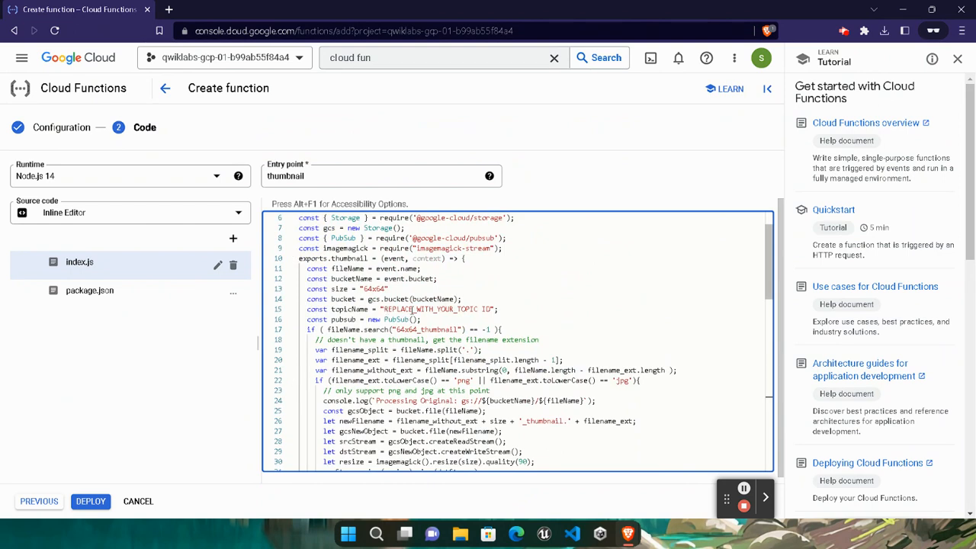
left_click_drag(383, 309, 492, 310)
key("BackSpace")
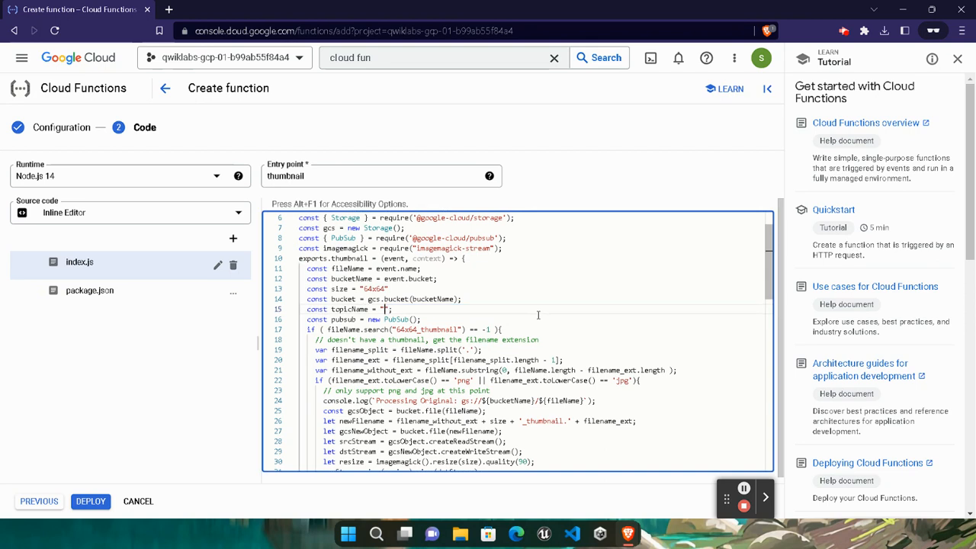
mouse_move(628, 534)
left_click(503, 469)
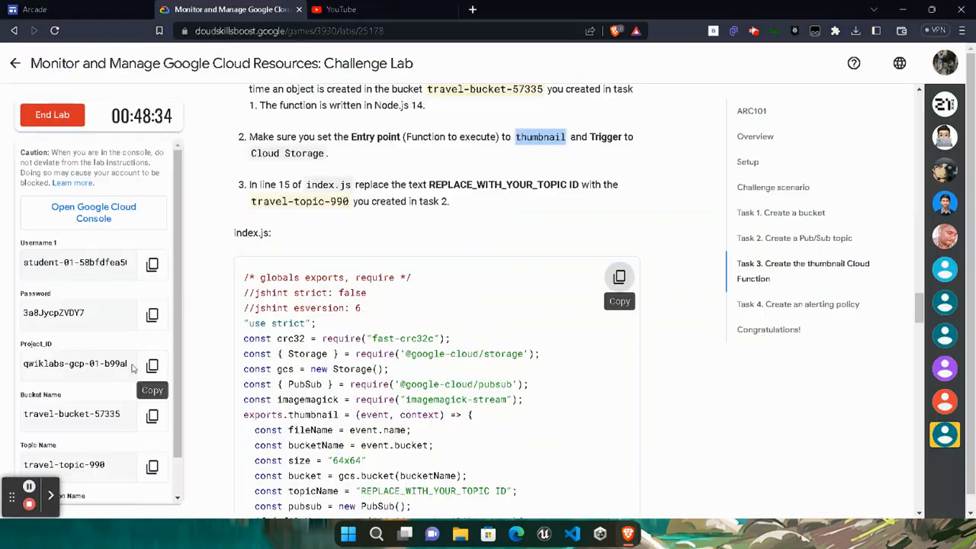
left_click(152, 365)
mouse_move(628, 533)
left_click(762, 469)
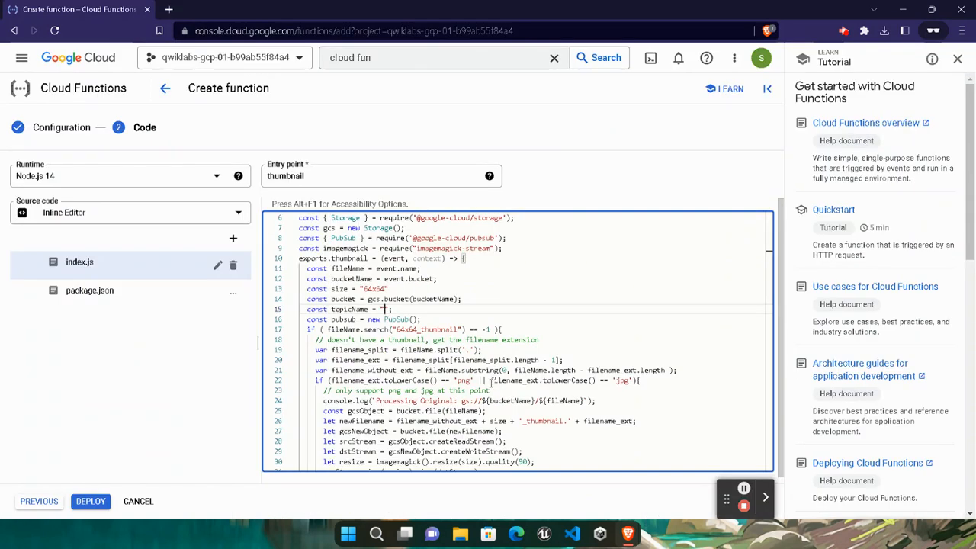
key("ctrl+v")
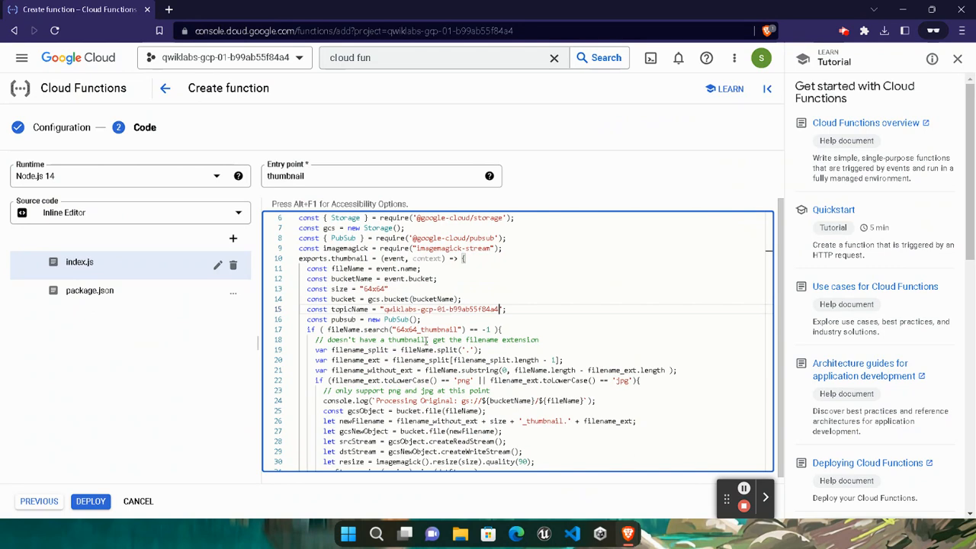
left_click(536, 313)
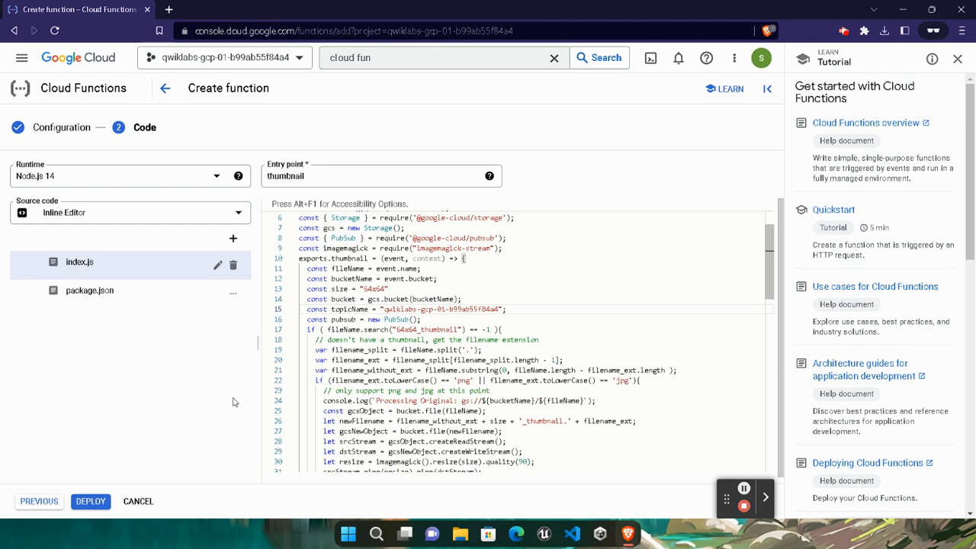
- Replace package.json's contents with the lab's thumbnail dependencies code
left_click(121, 295)
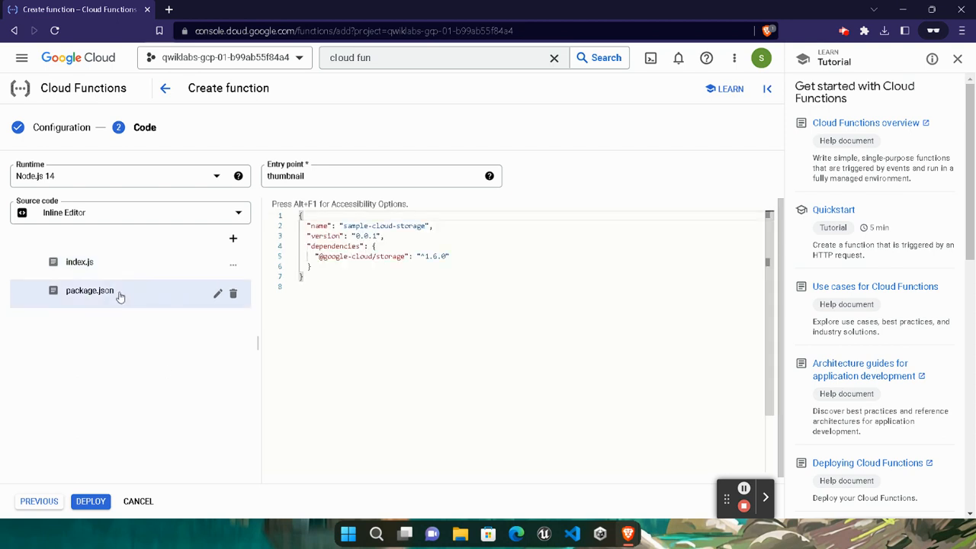
left_click(366, 292)
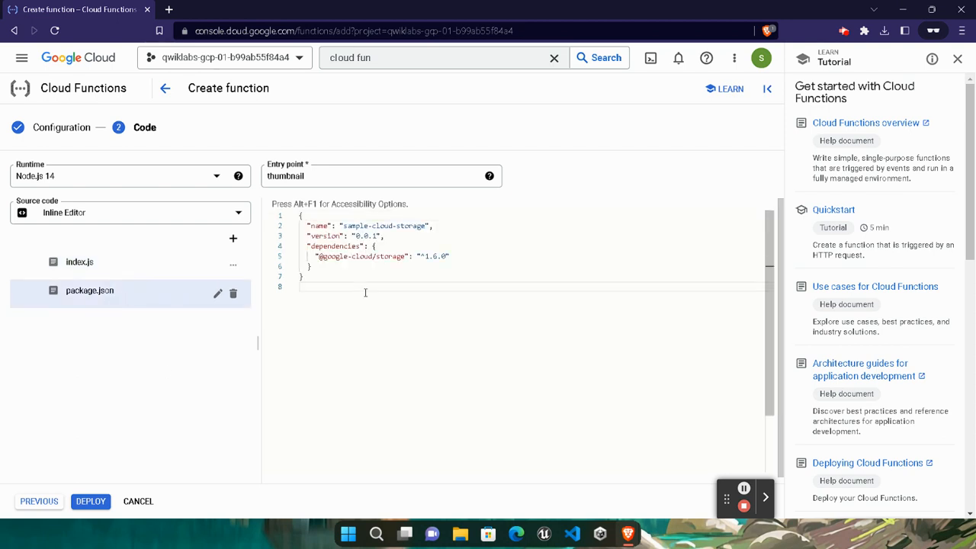
key("ctrl+a")
key("Delete")
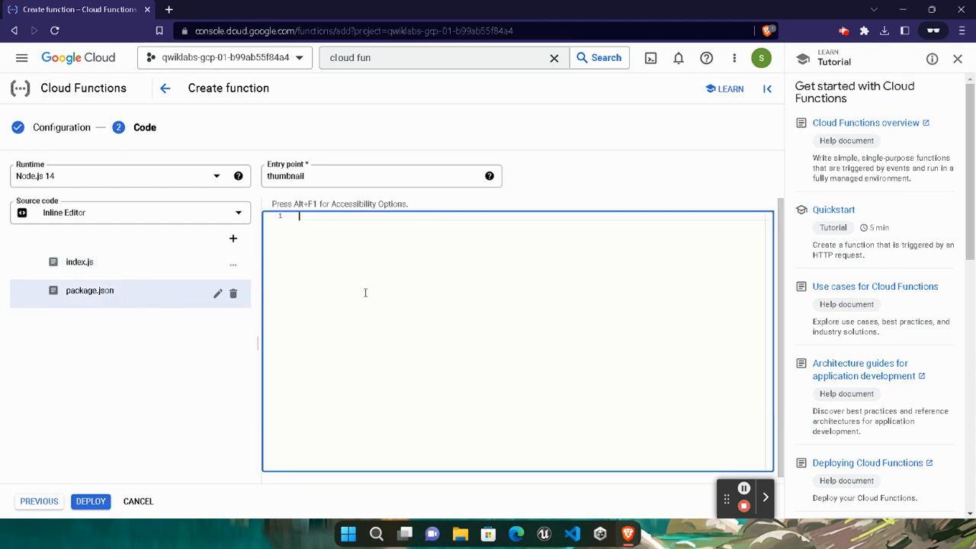
mouse_move(624, 540)
left_click(487, 469)
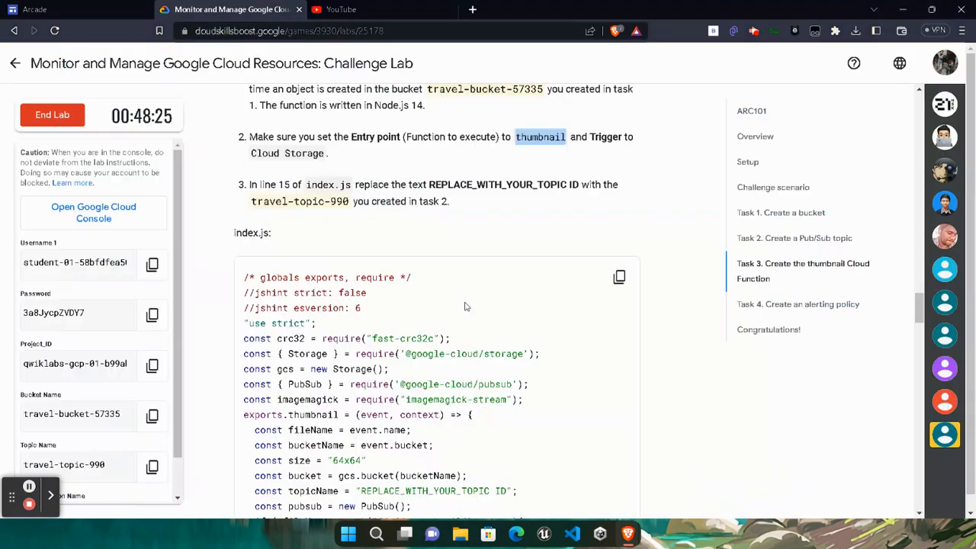
scroll(448, 314, "down", 15)
scroll(448, 314, "down", 8)
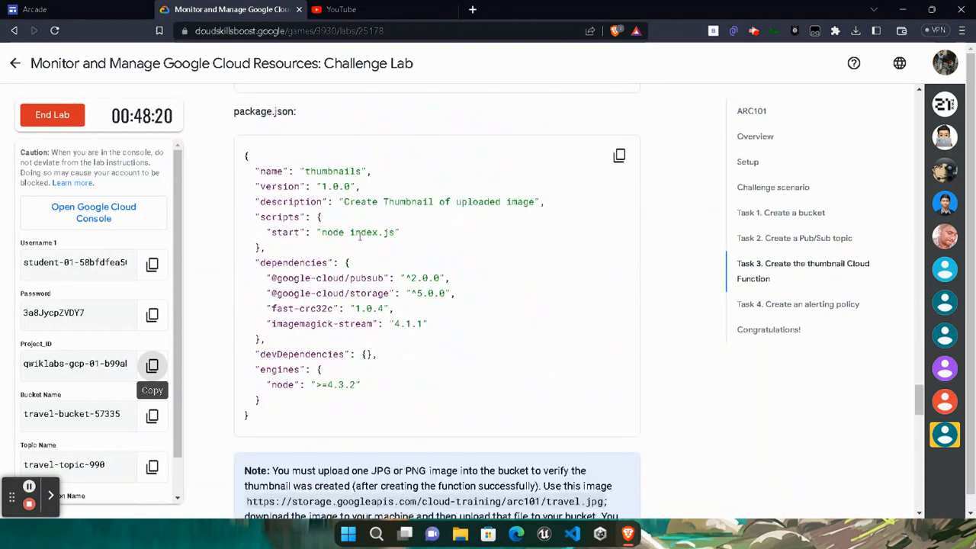
left_click(616, 157)
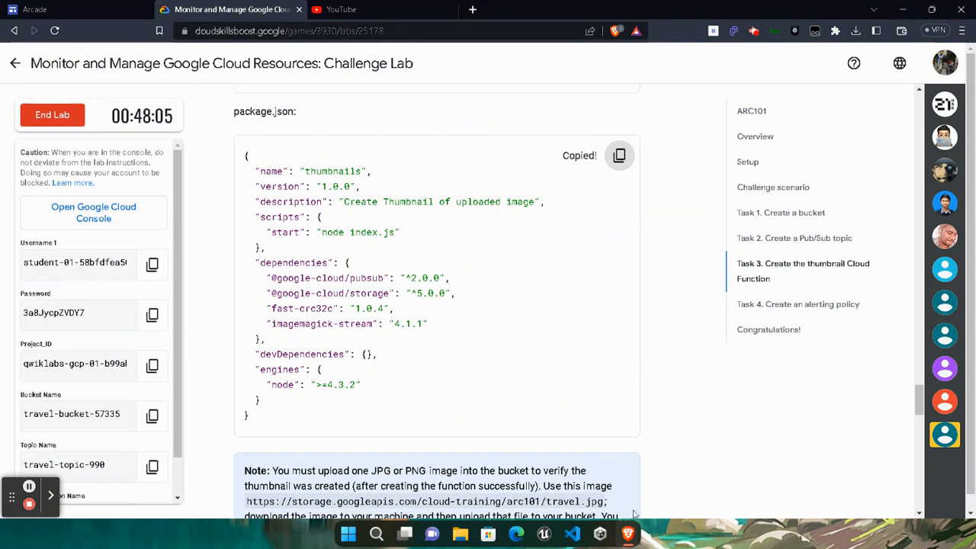
mouse_move(627, 534)
left_click(763, 477)
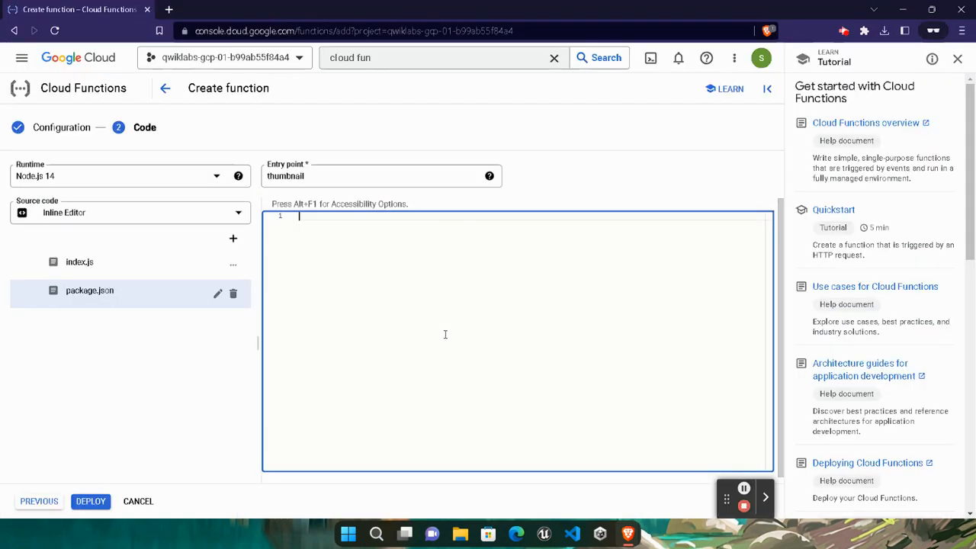
key("ctrl+v")
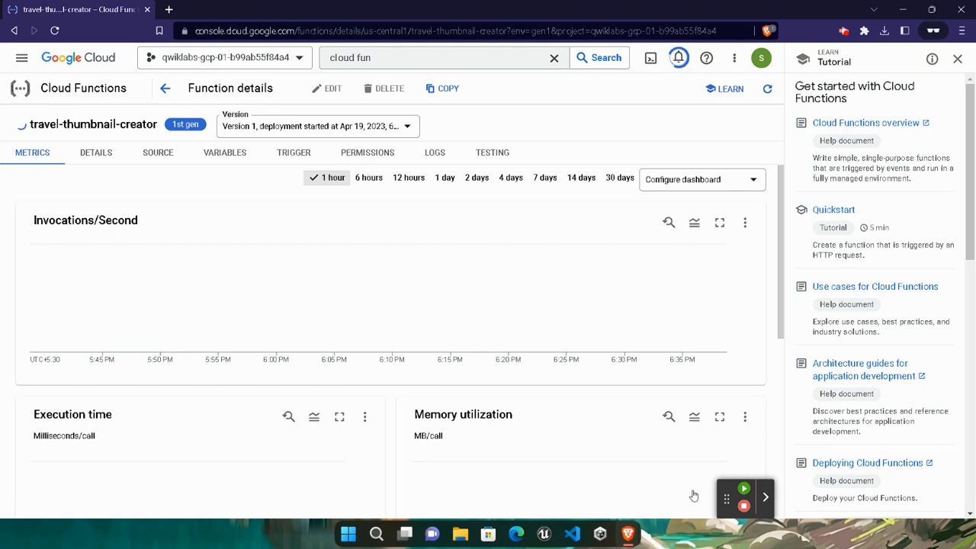
- Search the console for buckets and open the Cloud Storage Buckets list
scroll(640, 433, "down", 2)
scroll(640, 431, "up", 2)
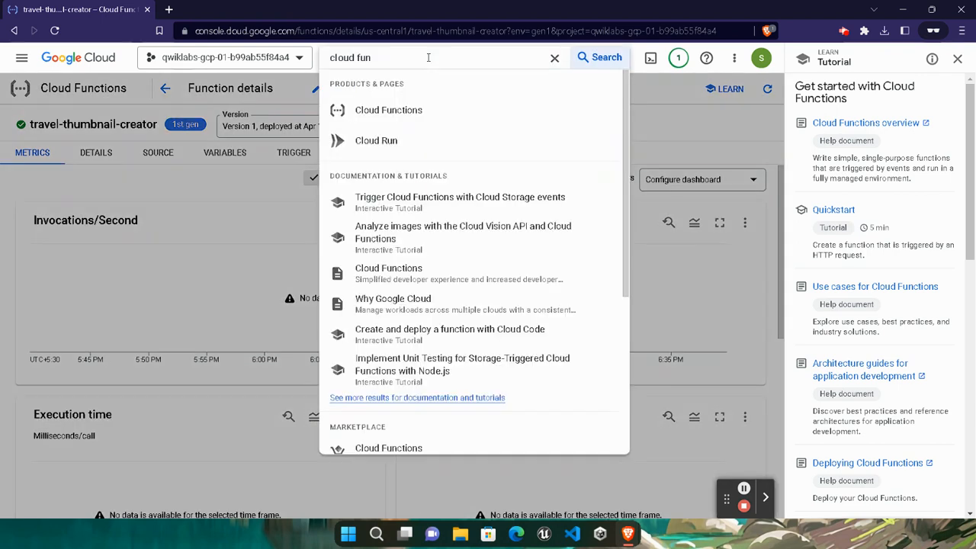
key("ctrl+a")
type("c")
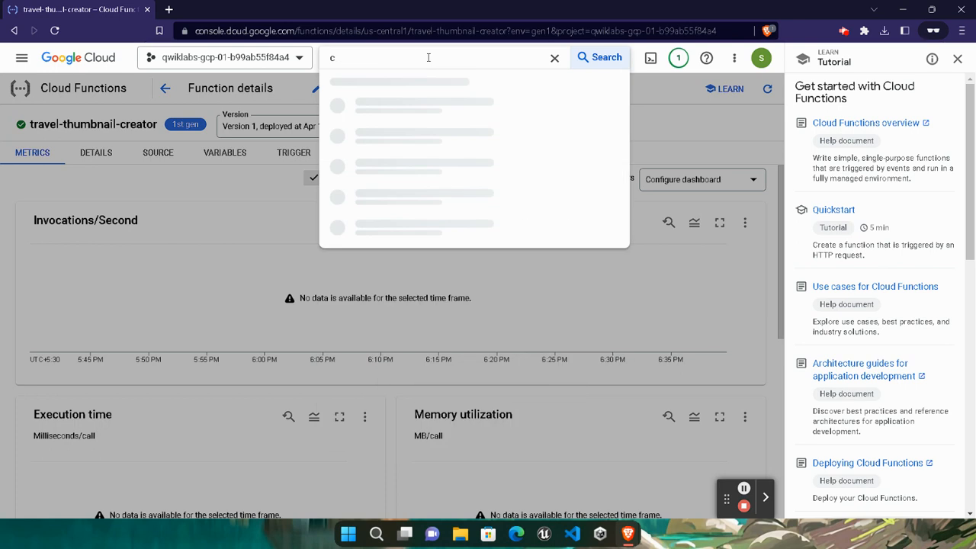
type("uckets")
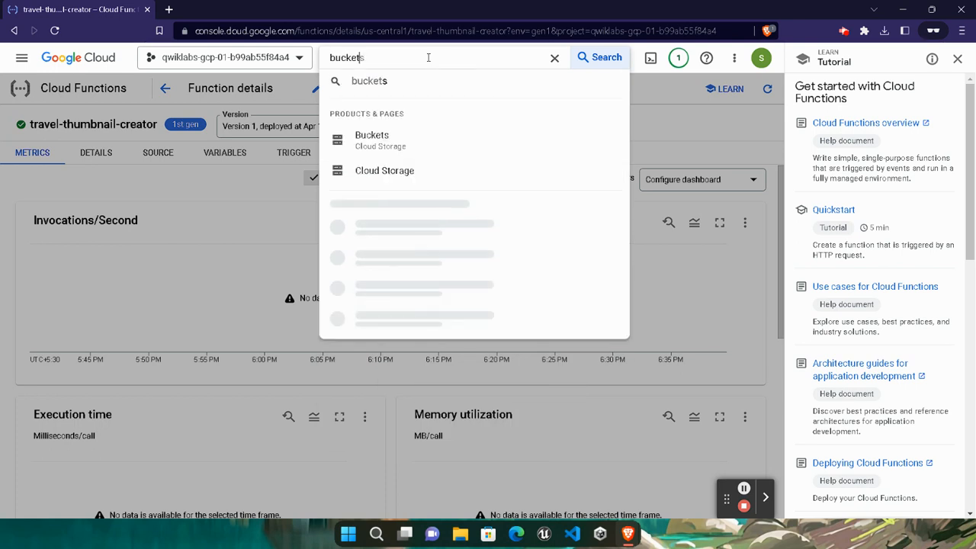
left_click(402, 145)
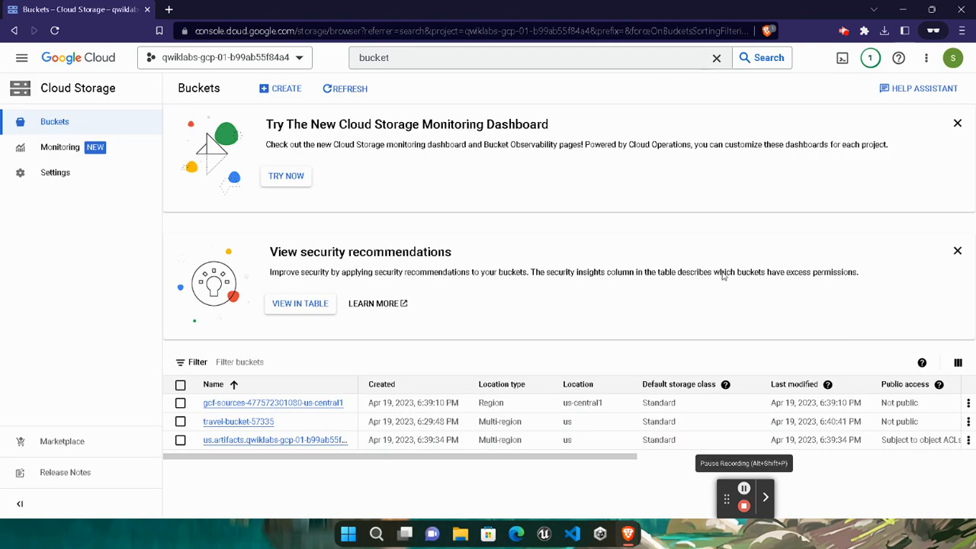
- Open travel-bucket-57335, then select the travel.jpg image URL in the lab's Task 3 note
left_click(470, 482)
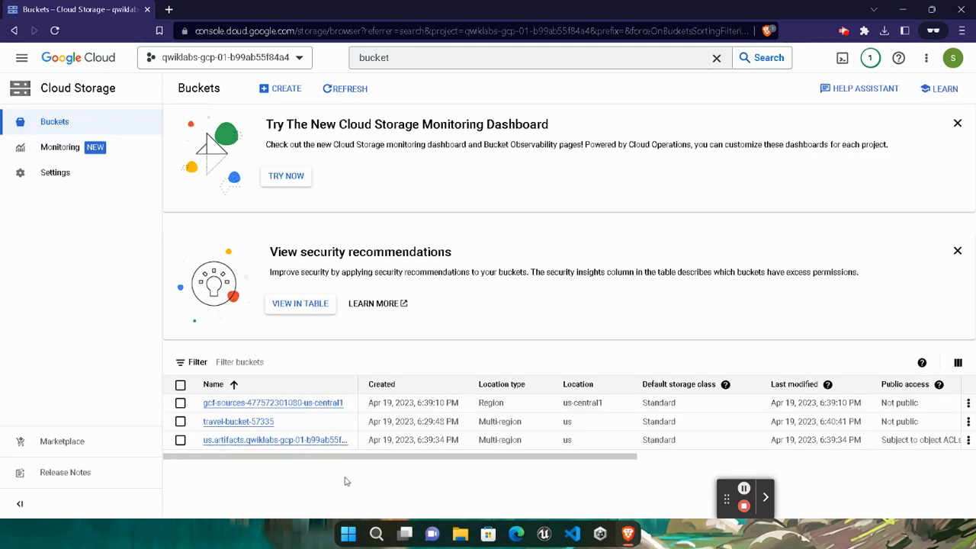
left_click(249, 421)
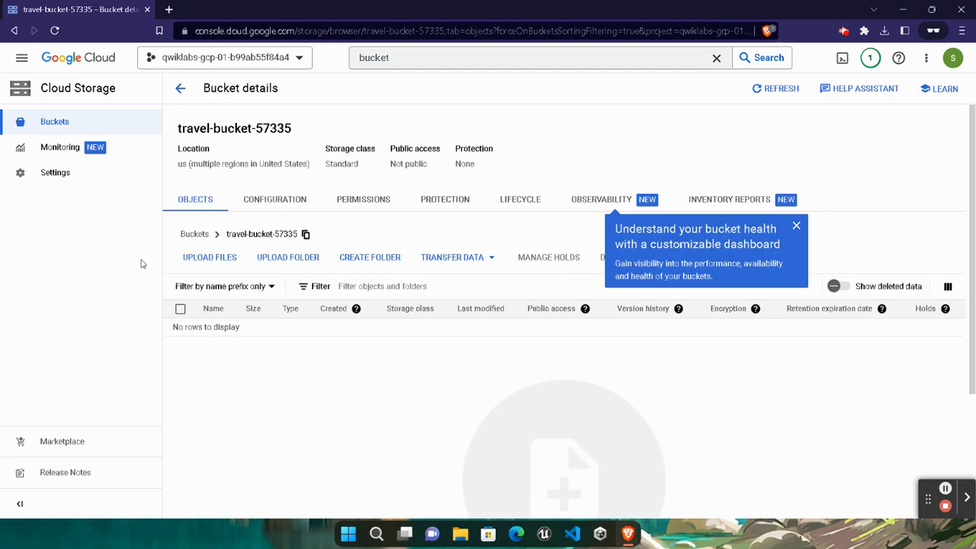
mouse_move(629, 517)
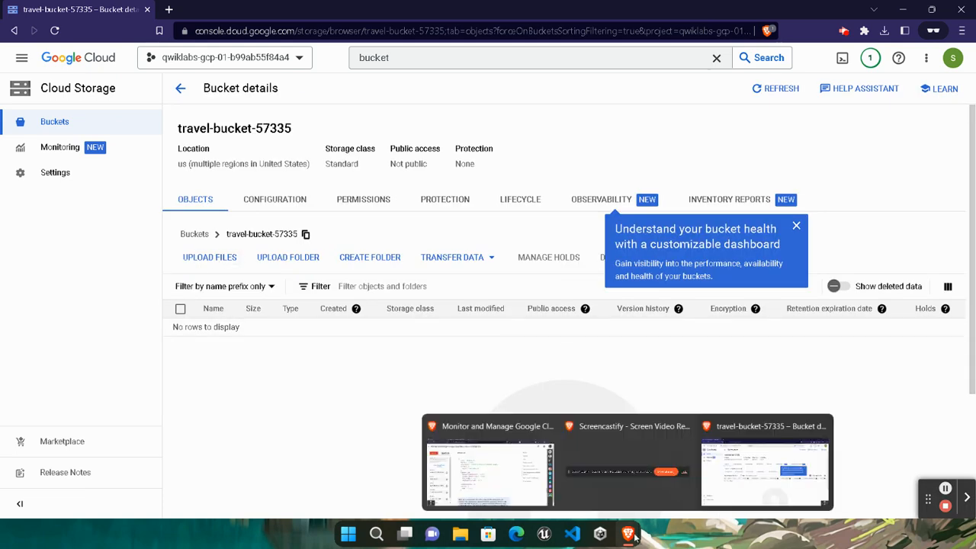
left_click(488, 461)
scroll(414, 355, "down", 5)
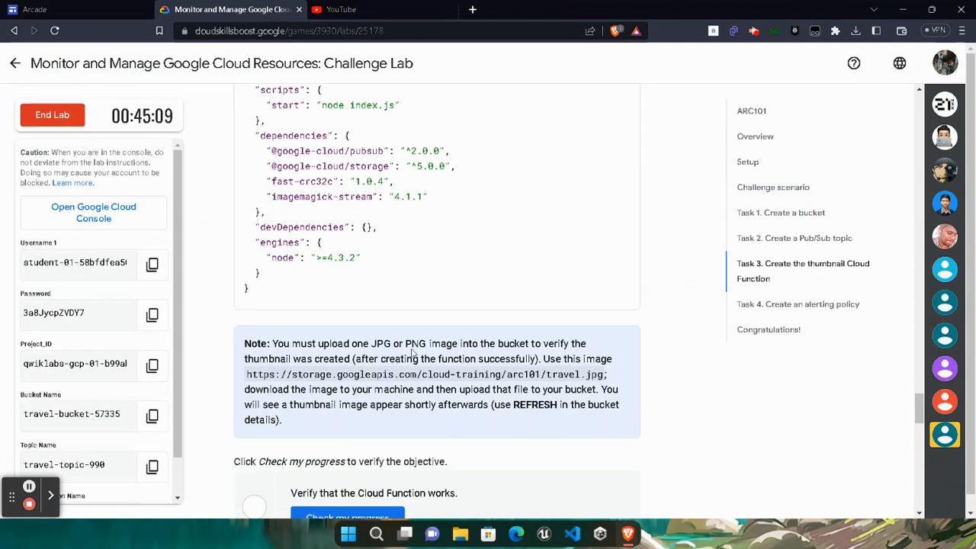
left_click_drag(246, 311, 605, 319)
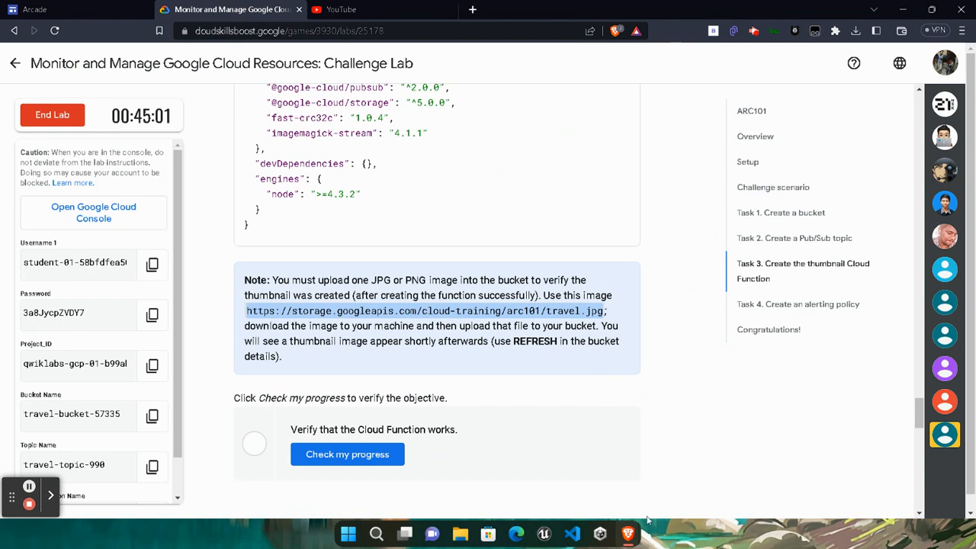
- Load the copied image URL in a new tab and save the map image as travel.jpg
mouse_move(634, 535)
left_click(839, 465)
key("ctrl+t")
key("ctrl+v")
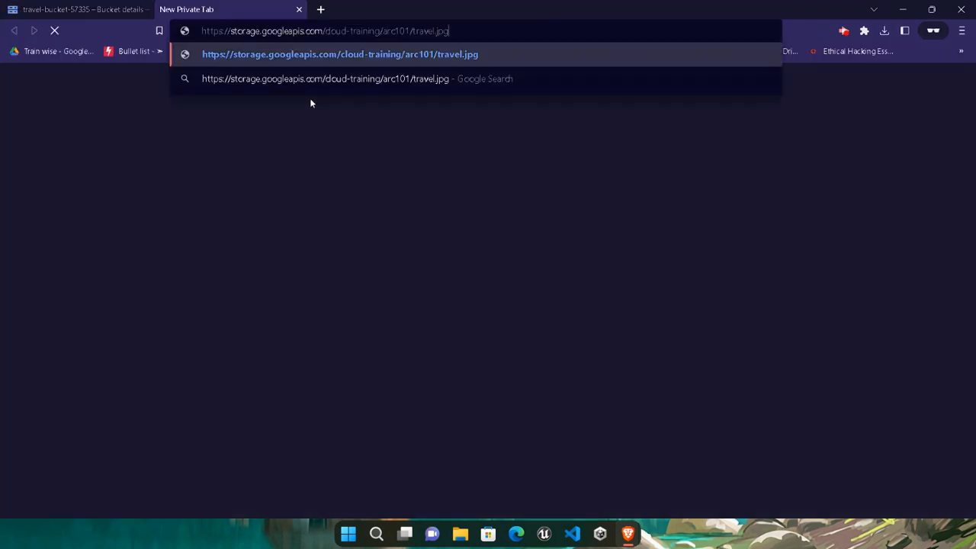
key("Return")
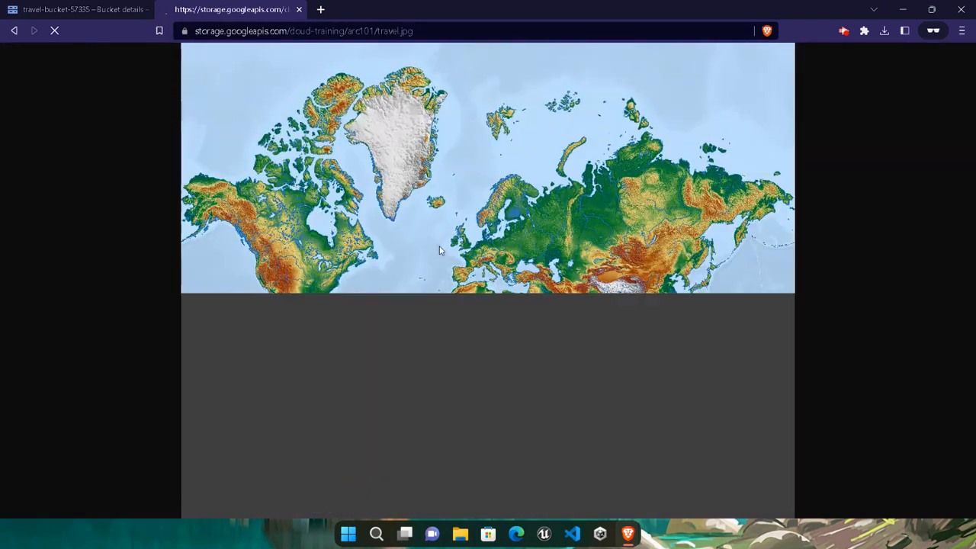
right_click(440, 247)
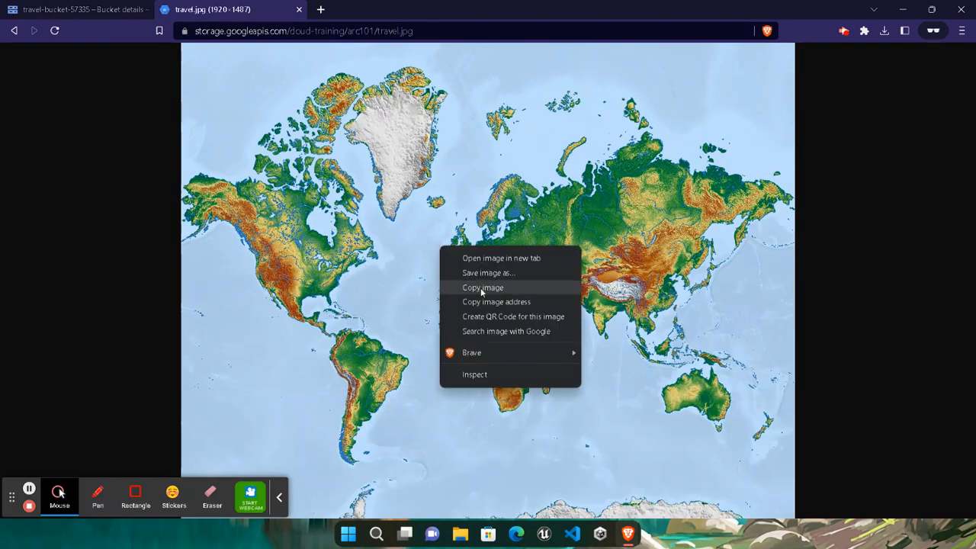
left_click(487, 275)
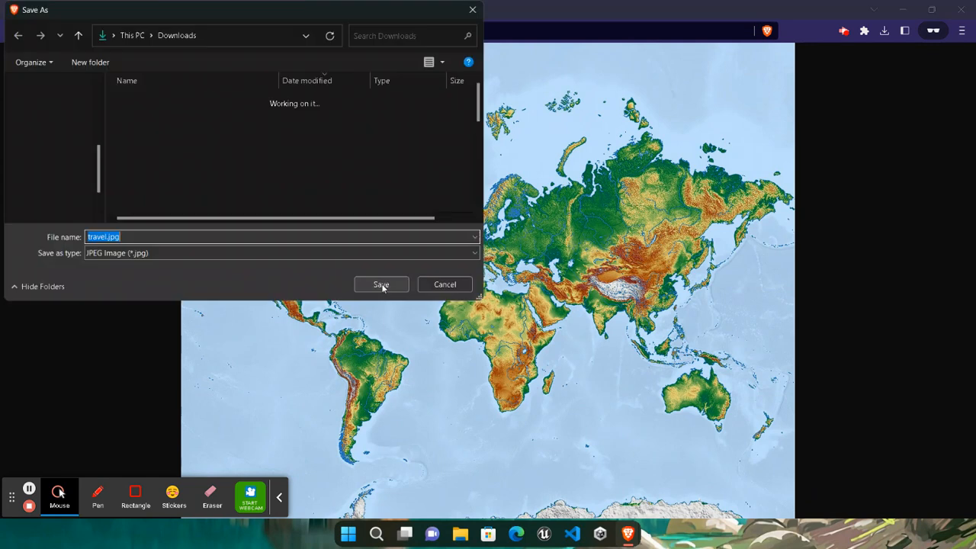
left_click(381, 285)
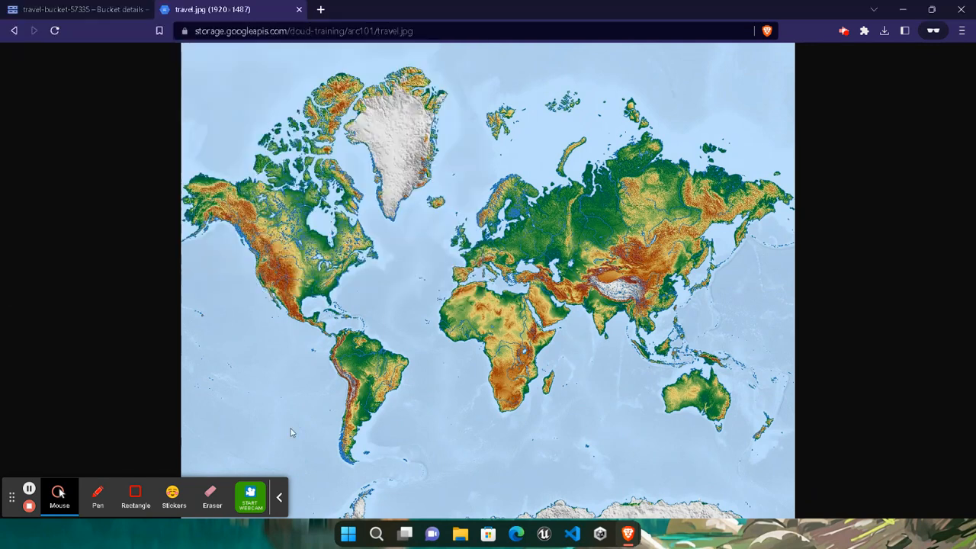
- Return to the travel-bucket-57335 page and dismiss the downloads list
left_click(279, 497)
left_click(114, 10)
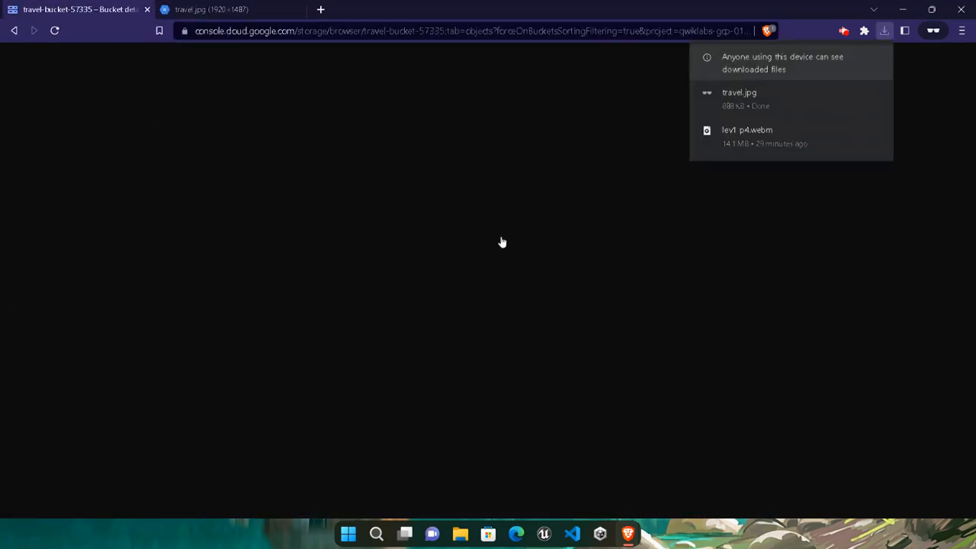
left_click(228, 247)
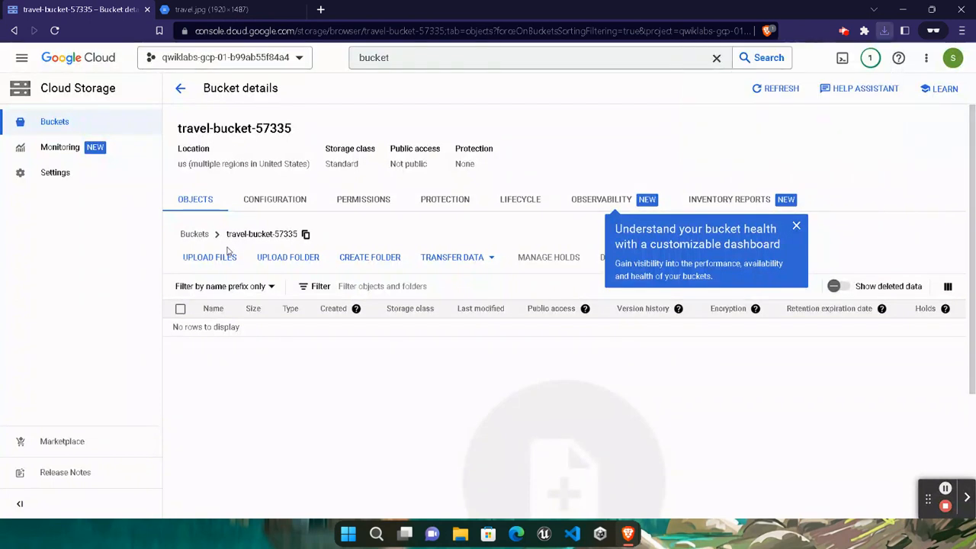
- Upload travel.jpg from Downloads to travel-bucket-57335
left_click(227, 257)
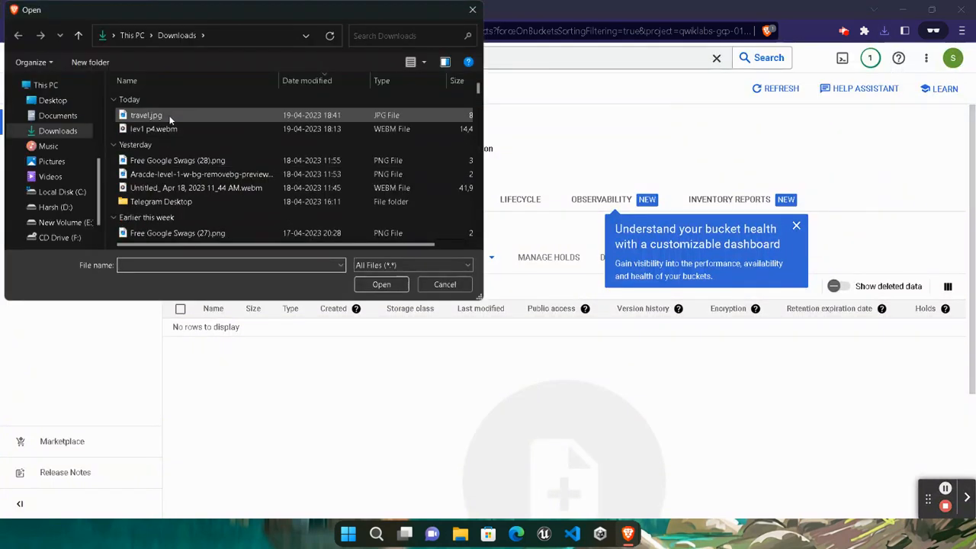
left_click(169, 119)
left_click(382, 284)
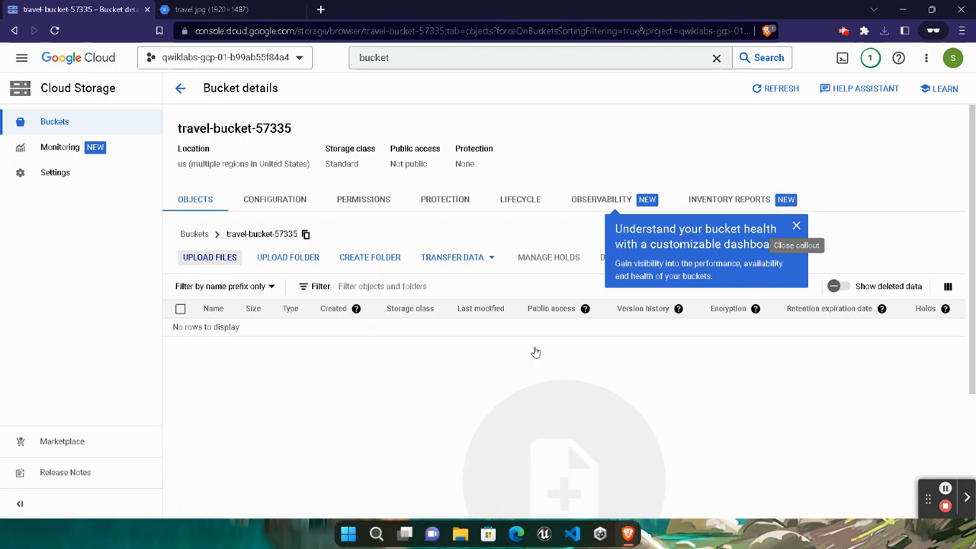
left_click(796, 226)
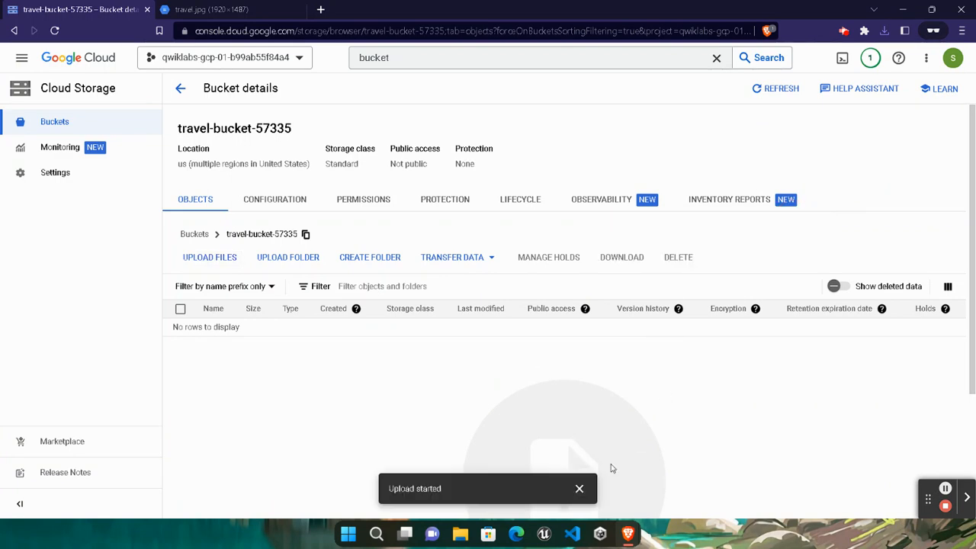
left_click(580, 489)
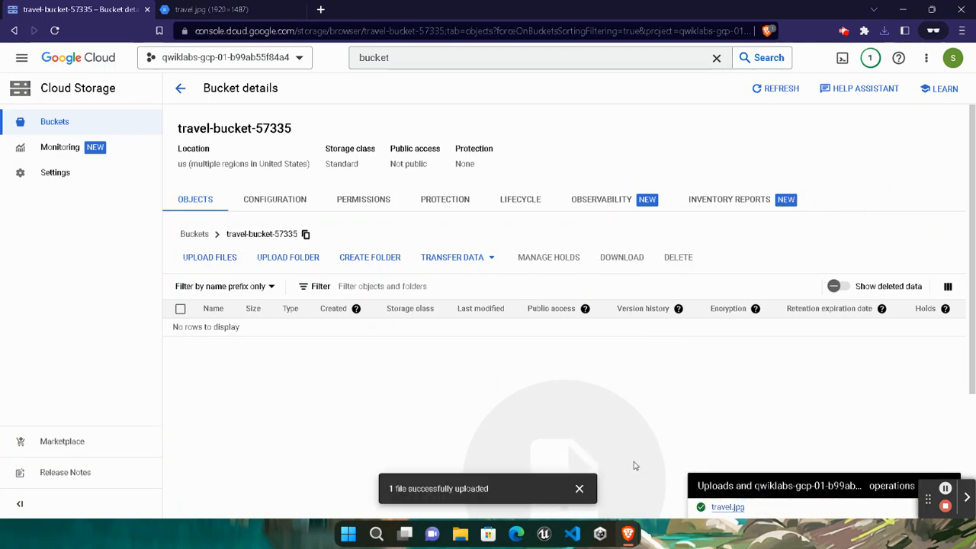
- Verify the Cloud Function task in the lab and select the policy name 'Active Cloud Function Instances'
mouse_move(628, 533)
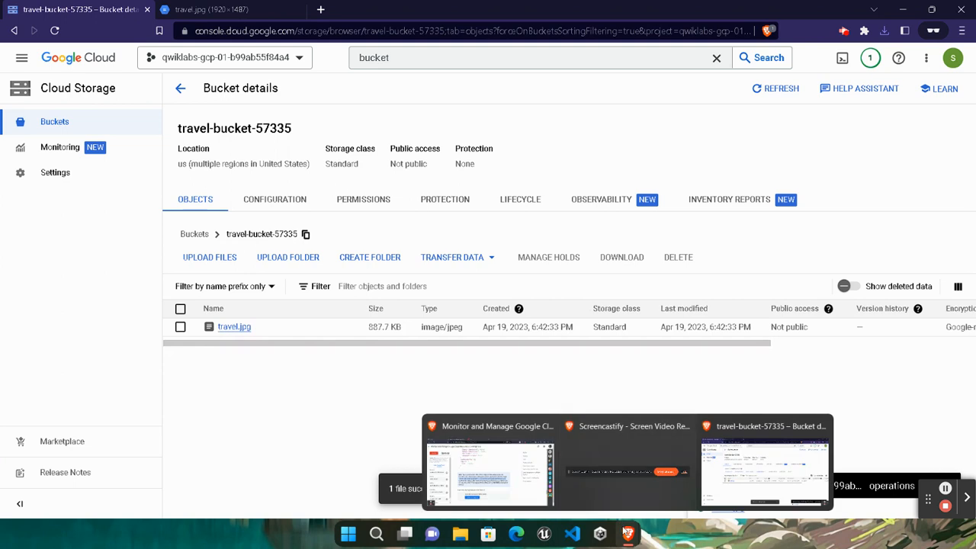
left_click(540, 484)
left_click(355, 455)
scroll(343, 381, "down", 4)
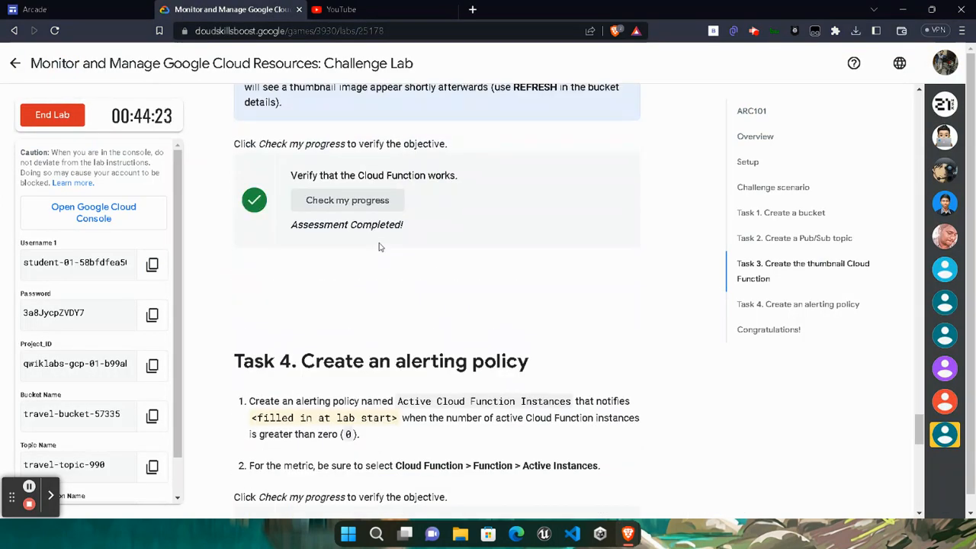
scroll(409, 327, "down", 2)
left_click_drag(396, 273, 571, 279)
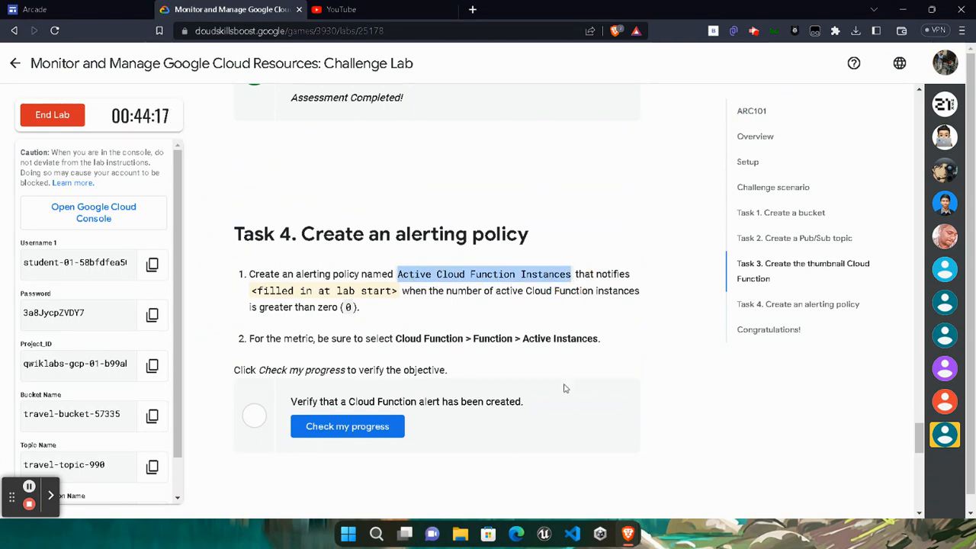
- Search 'alert' in the console, open Alerting and start a new alerting policy
mouse_move(628, 534)
left_click(765, 480)
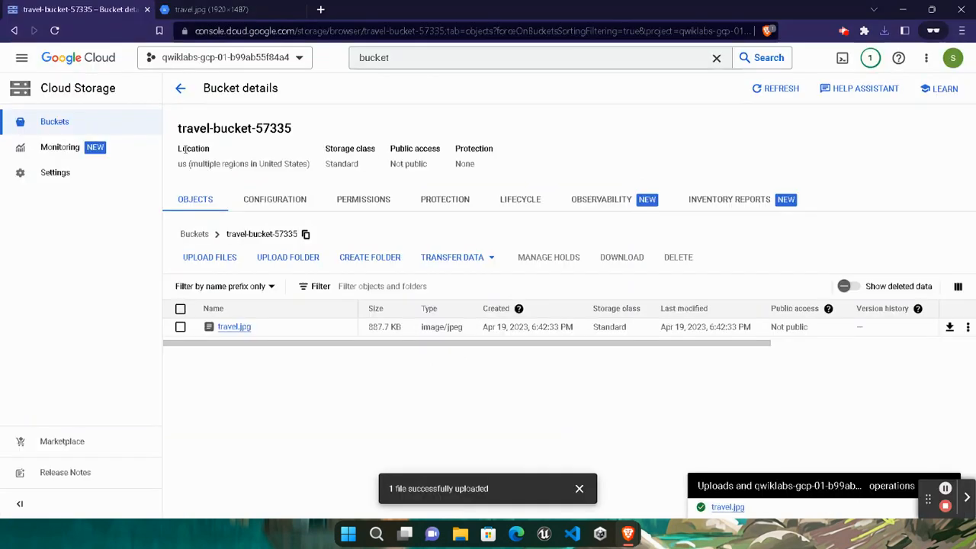
left_click(414, 55)
type("s")
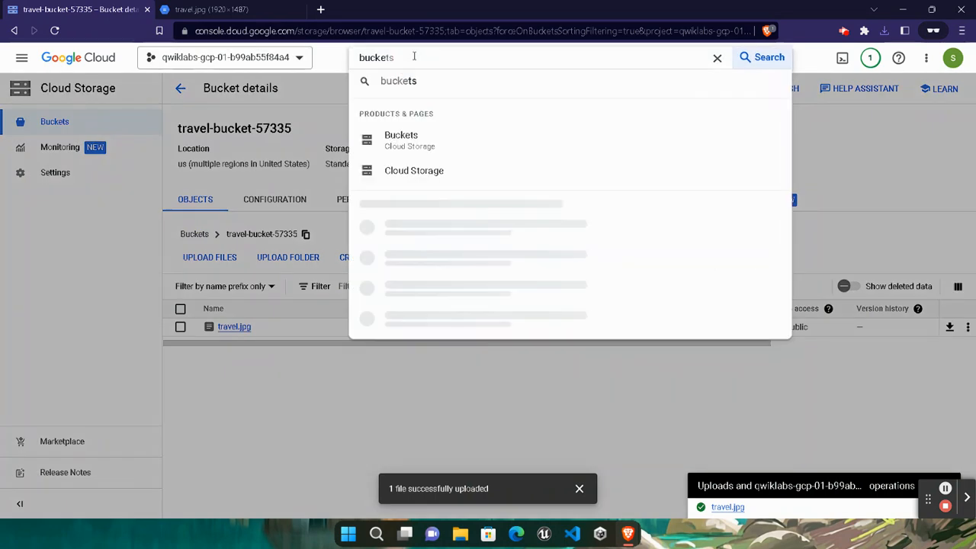
key("ctrl+a")
key("BackSpace")
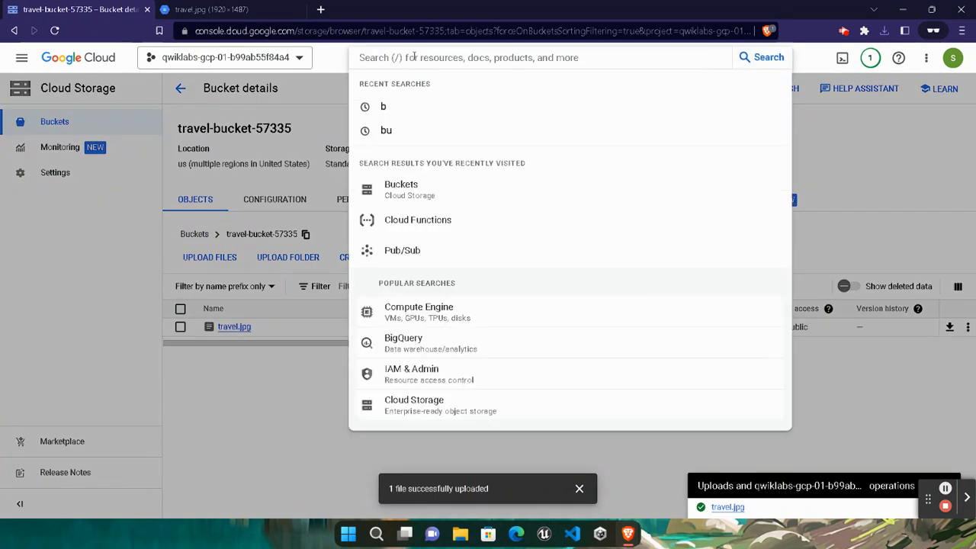
type("alerting")
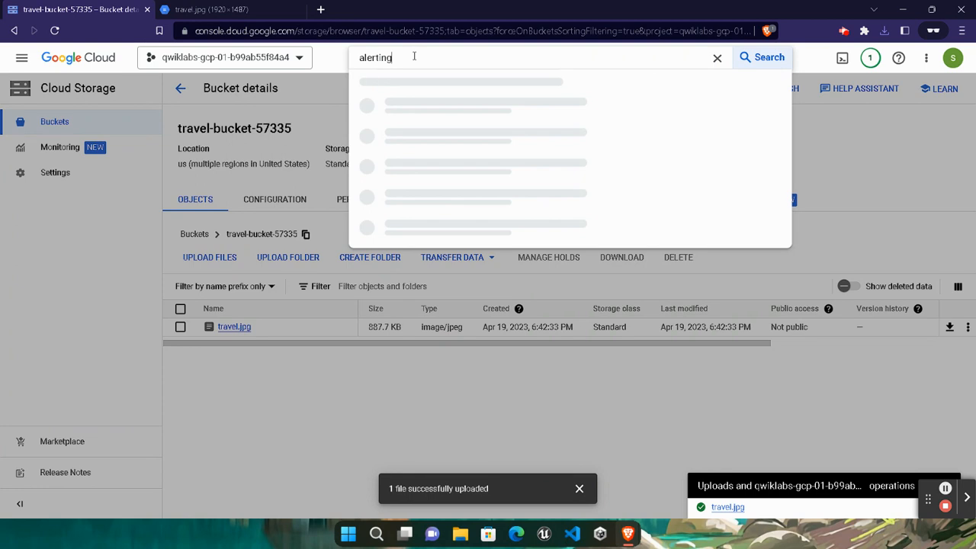
left_click(466, 145)
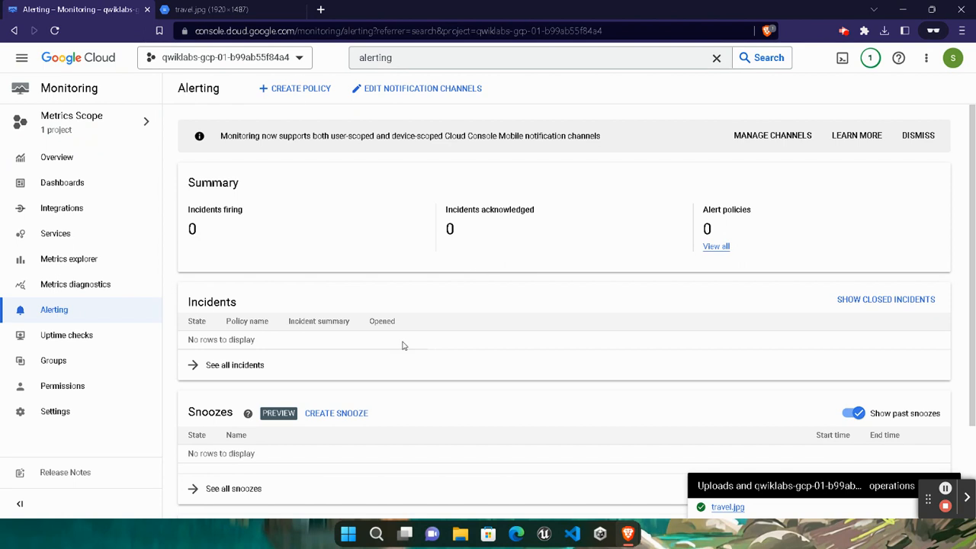
left_click(295, 90)
left_click(298, 90)
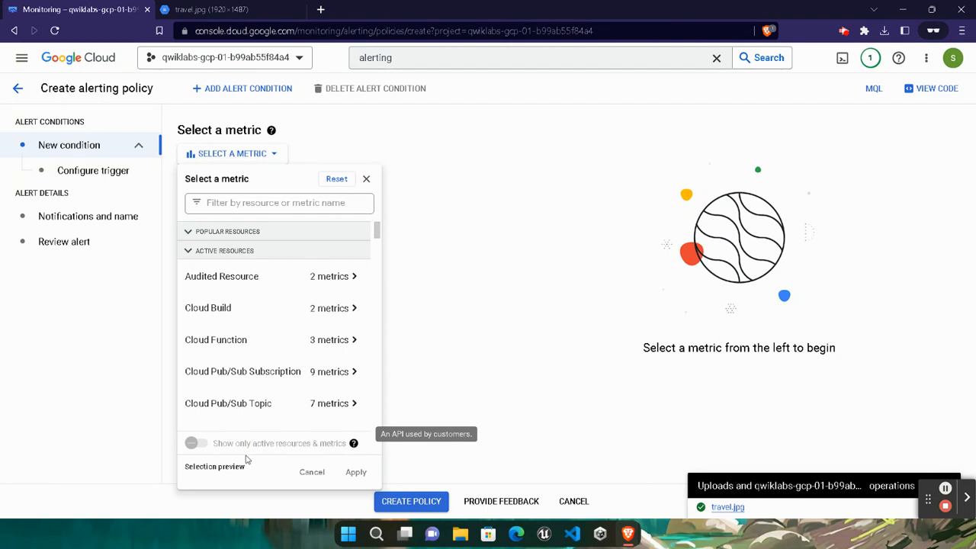
- Choose the Cloud Function > Function > Active instances metric, filtering by 'instance', and continue
left_click(195, 444)
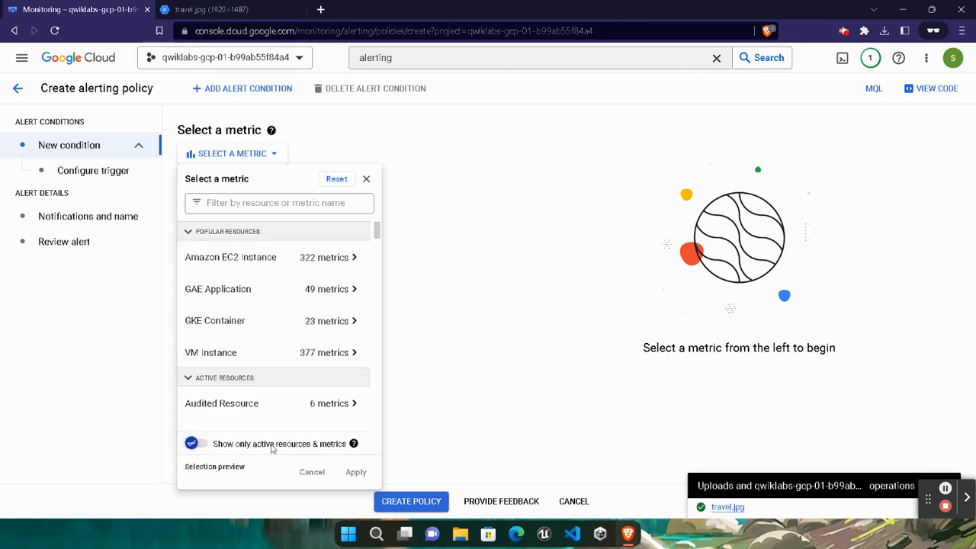
left_click(256, 206)
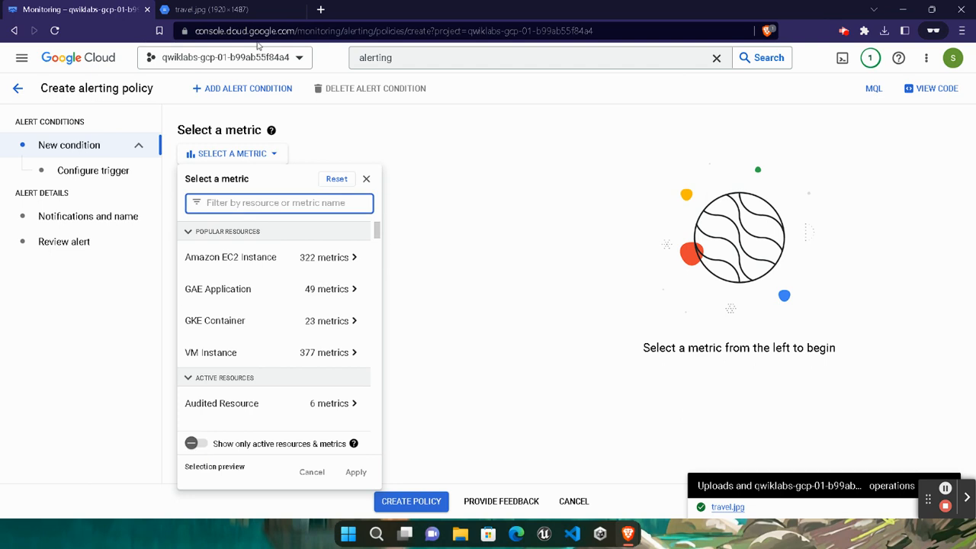
type("instances")
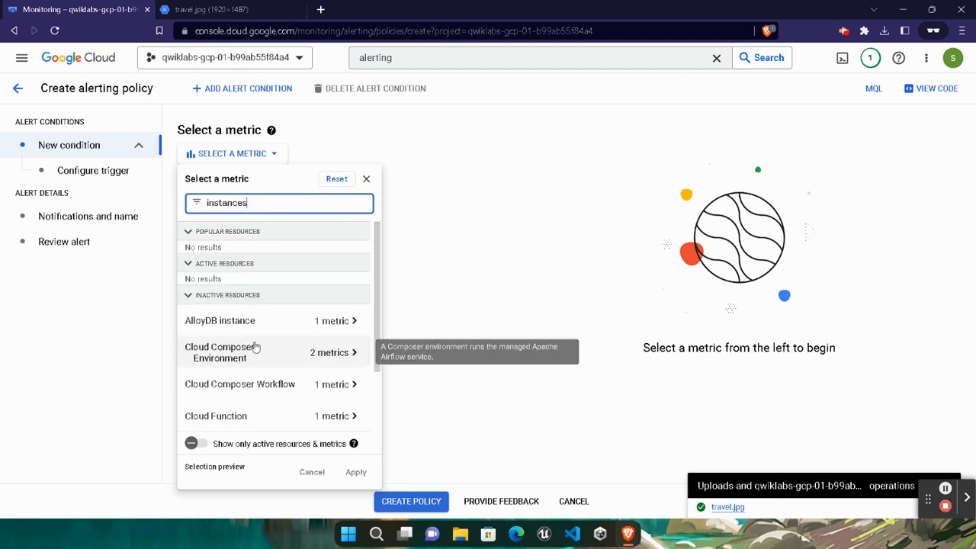
scroll(255, 346, "down", 2)
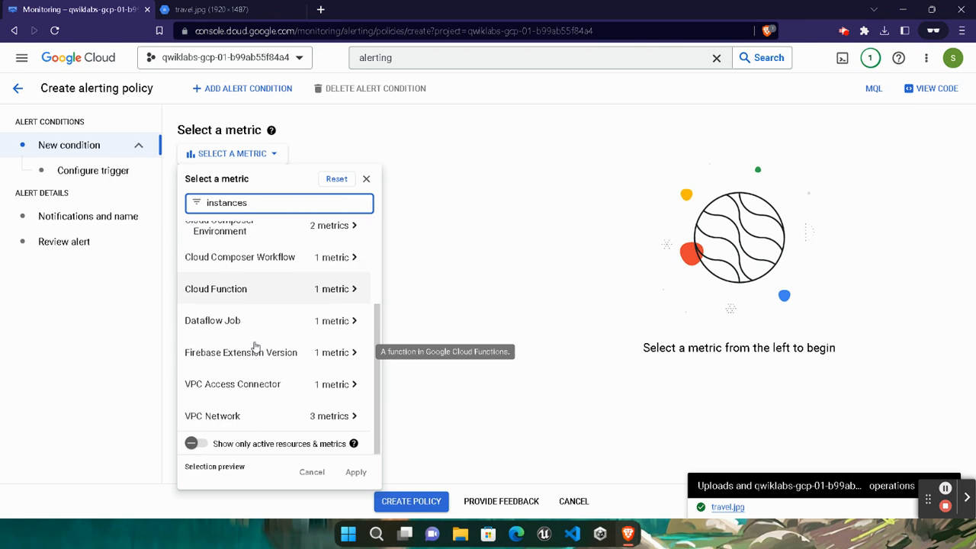
left_click(353, 294)
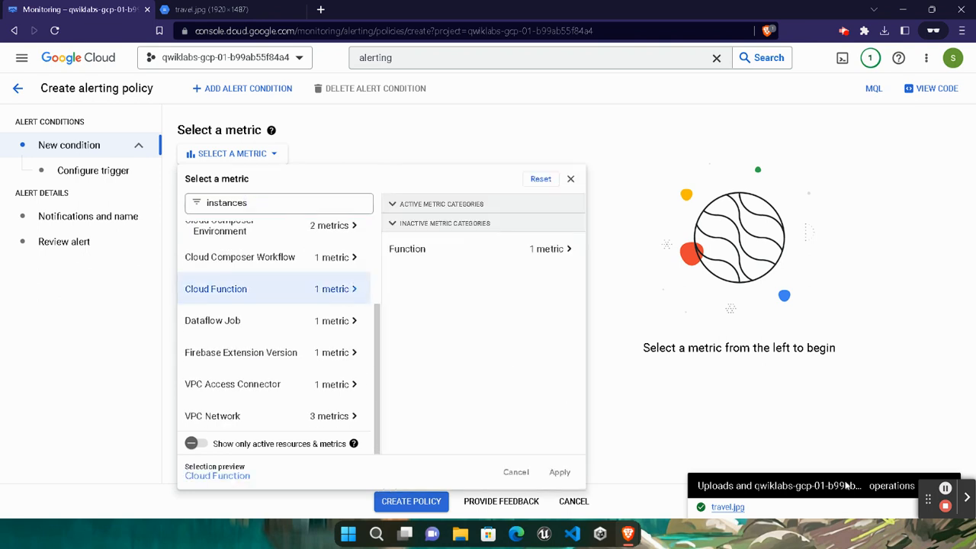
left_click(543, 259)
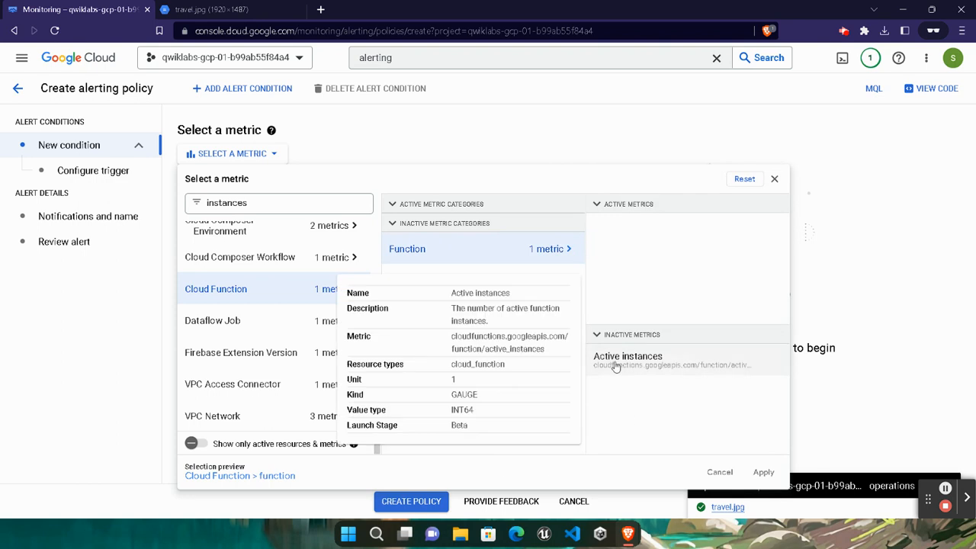
left_click(616, 363)
left_click(764, 472)
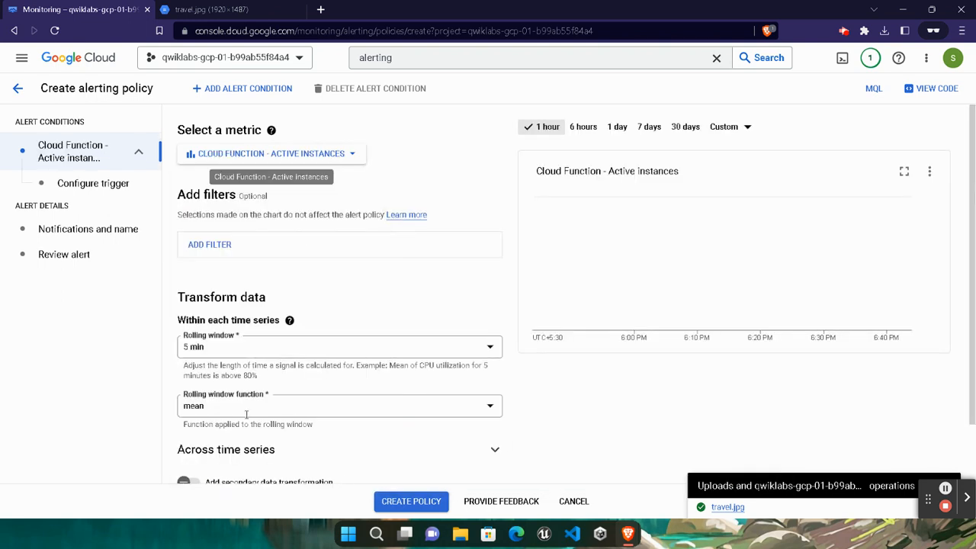
scroll(247, 415, "down", 1)
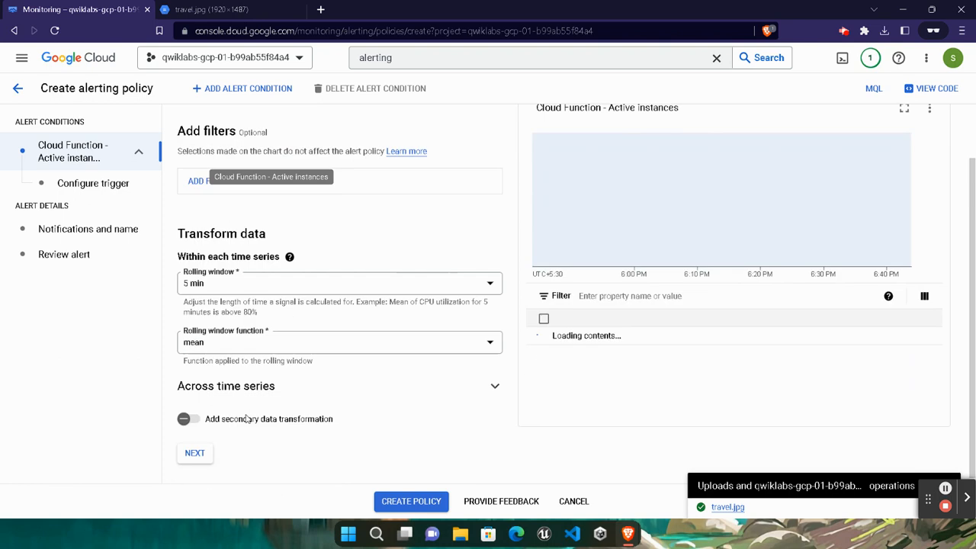
scroll(246, 418, "up", 1)
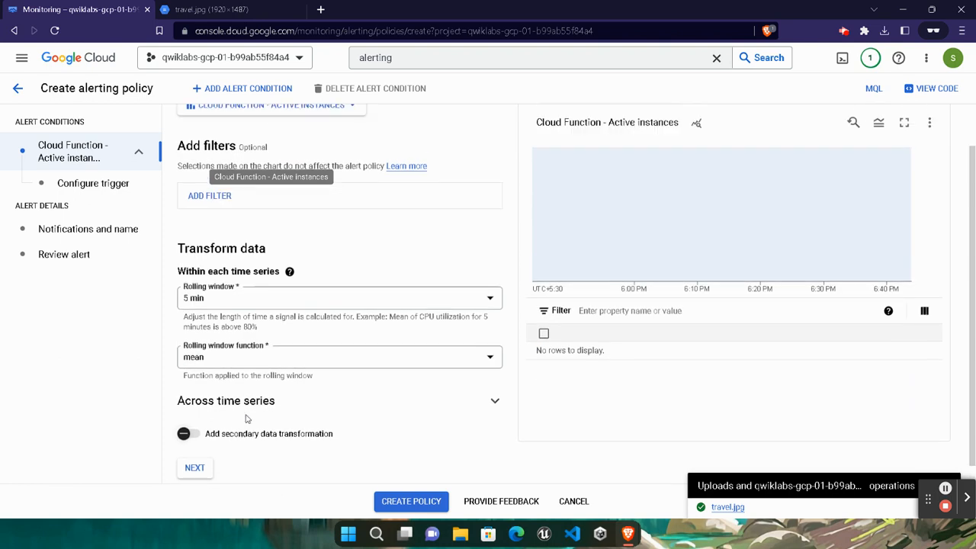
scroll(246, 418, "down", 1)
left_click(203, 458)
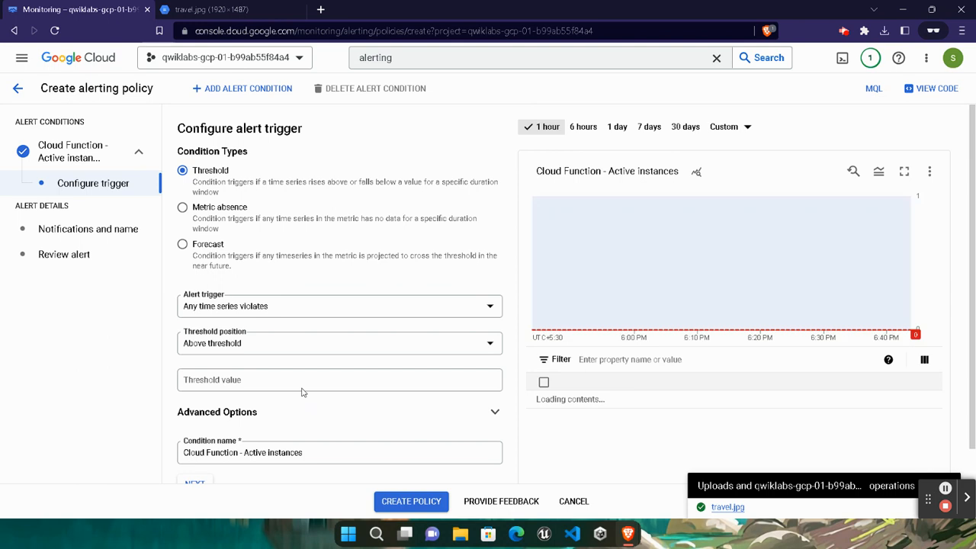
- Make the condition fire above a threshold value of 0 and continue to notifications
scroll(259, 358, "down", 1)
left_click(267, 340)
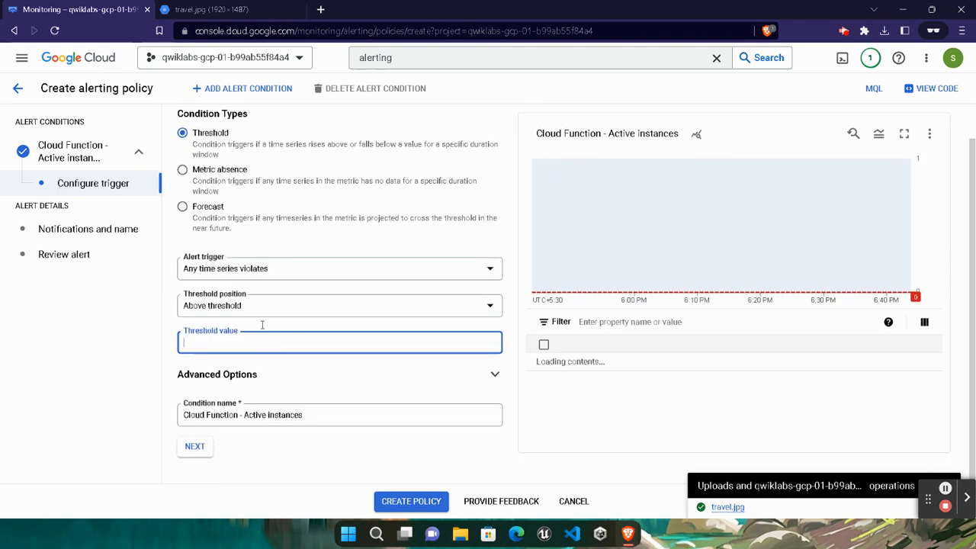
type("0")
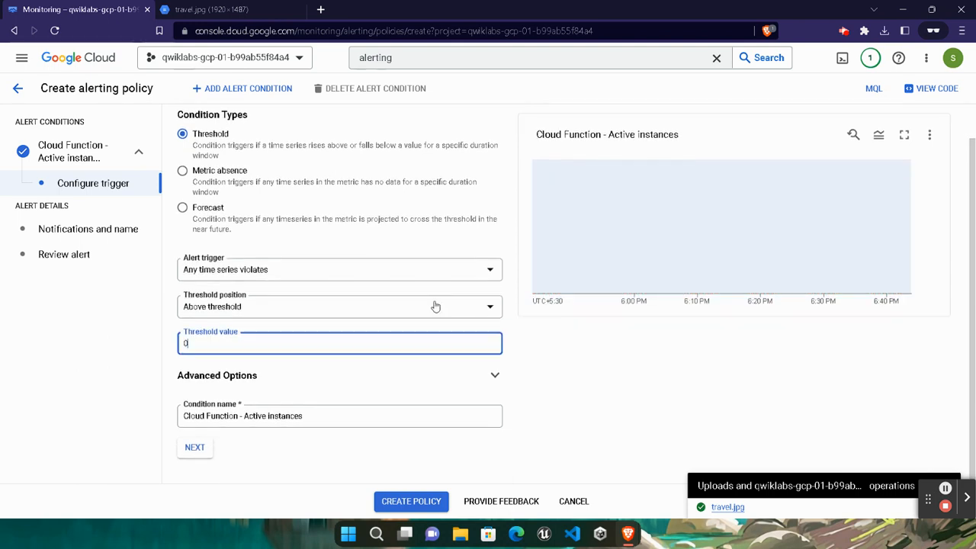
left_click(229, 306)
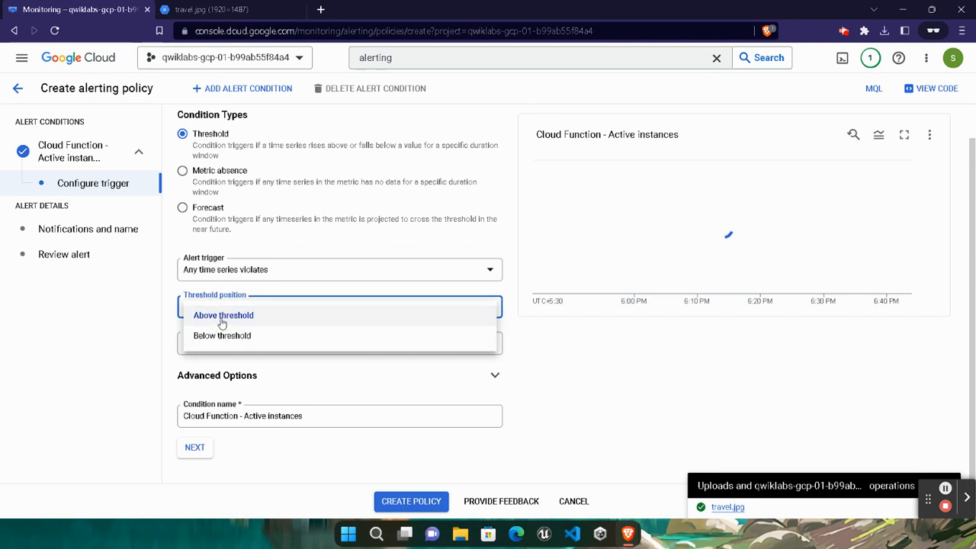
left_click(199, 317)
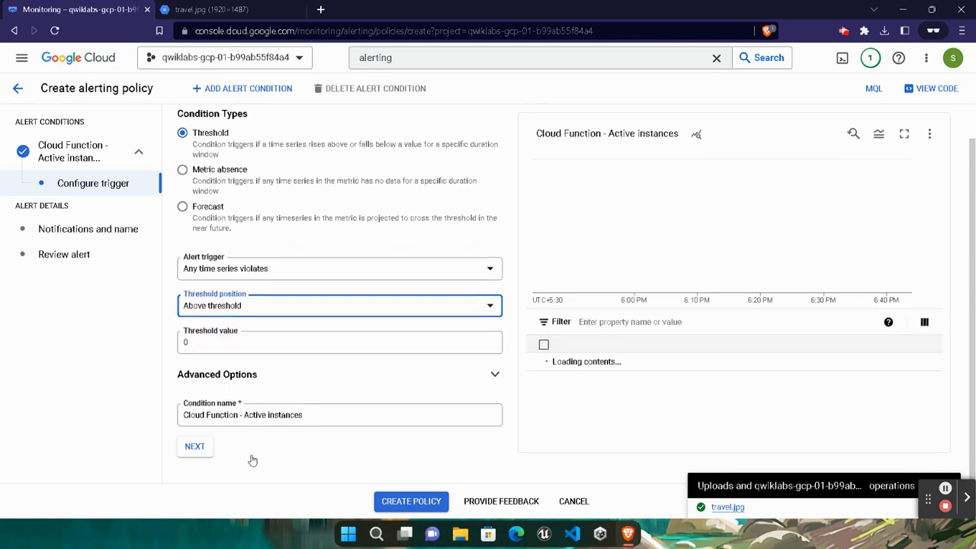
left_click(195, 446)
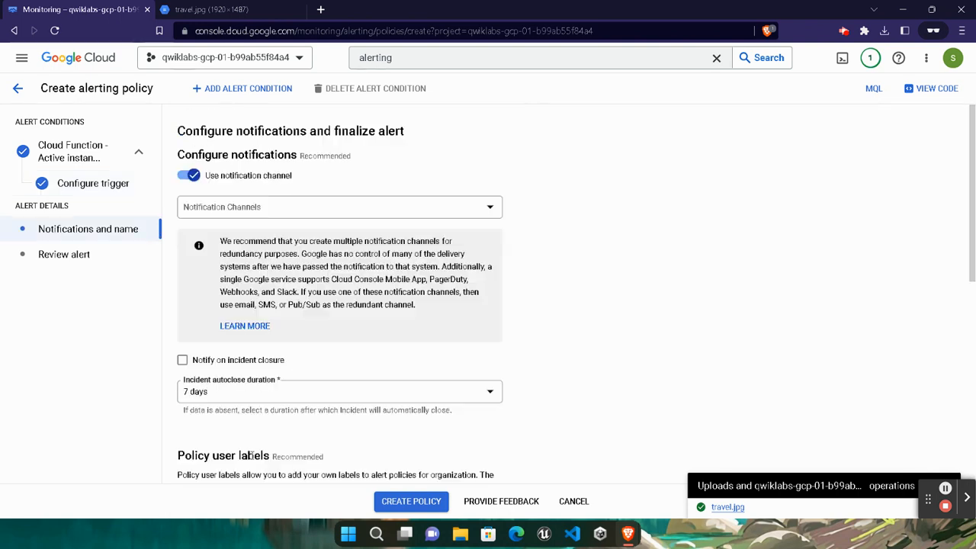
- Open notification channel management in a new tab and start adding an email channel
left_click(488, 212)
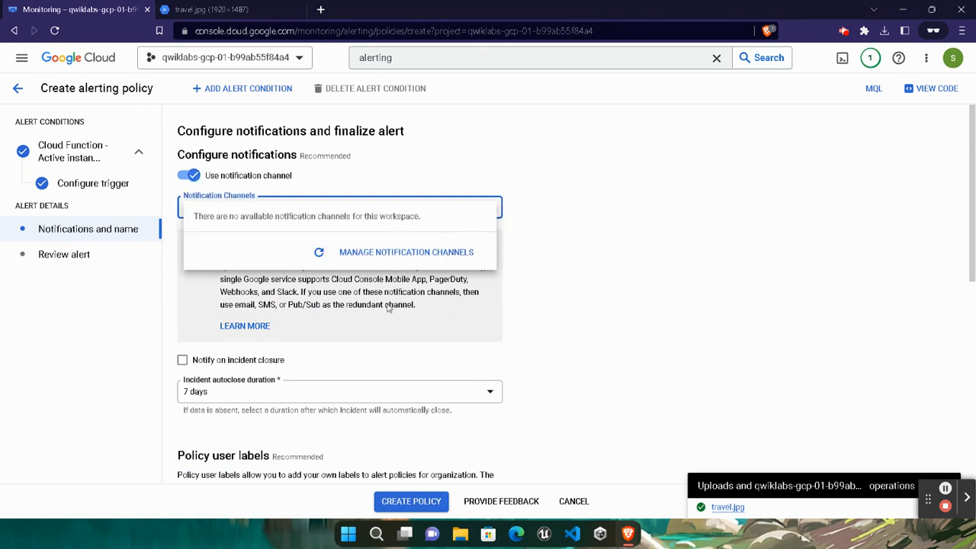
left_click(380, 254)
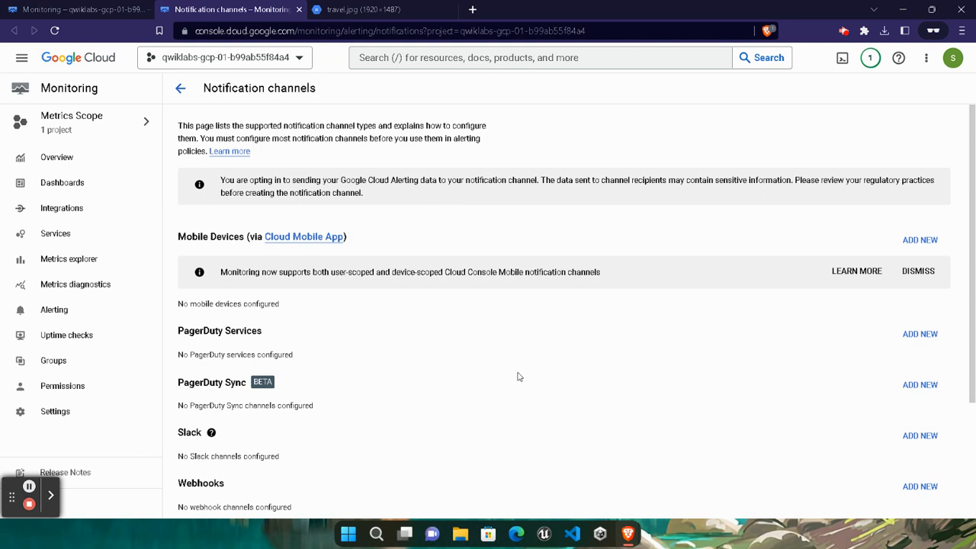
scroll(420, 419, "down", 3)
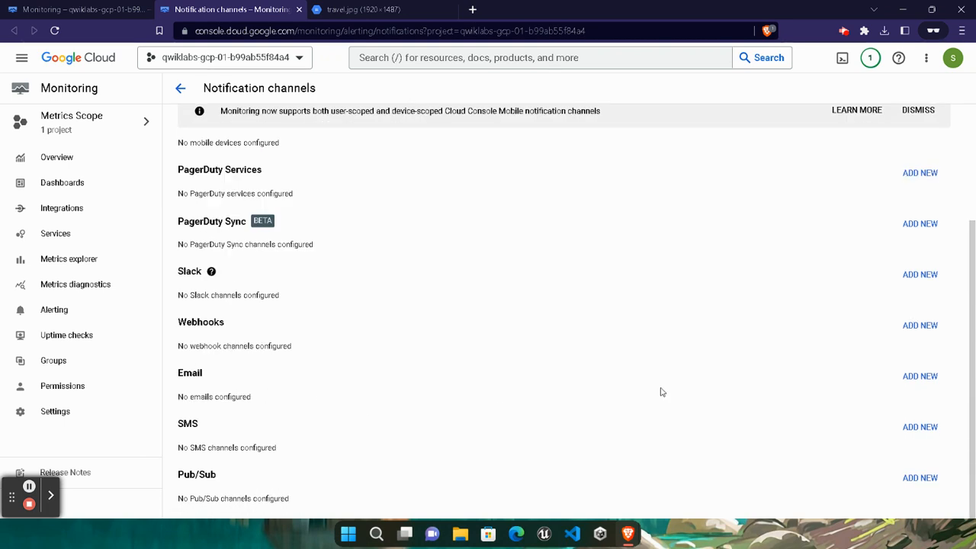
left_click(923, 378)
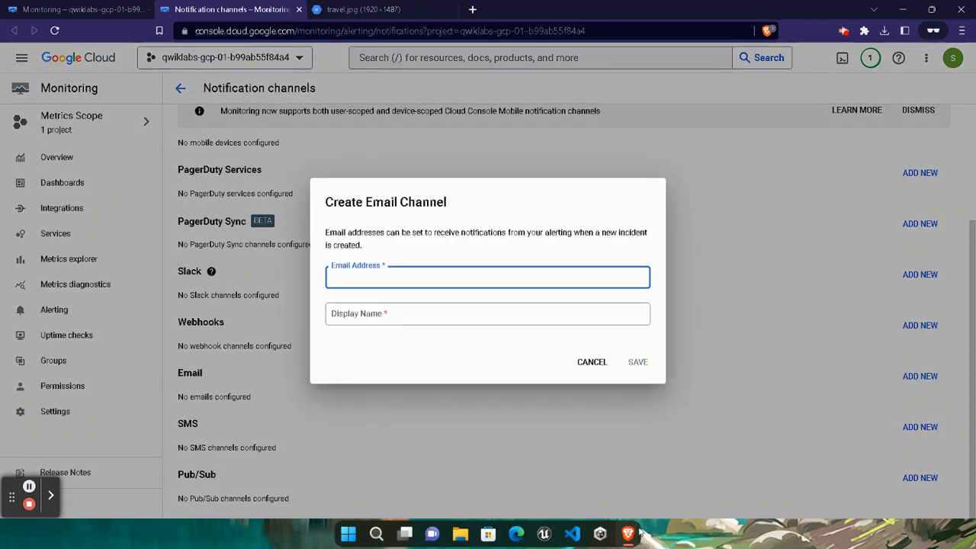
- Save an email channel named BeingNotified with the lab student's address, then return to the policy
mouse_move(640, 534)
left_click(484, 450)
left_click(153, 264)
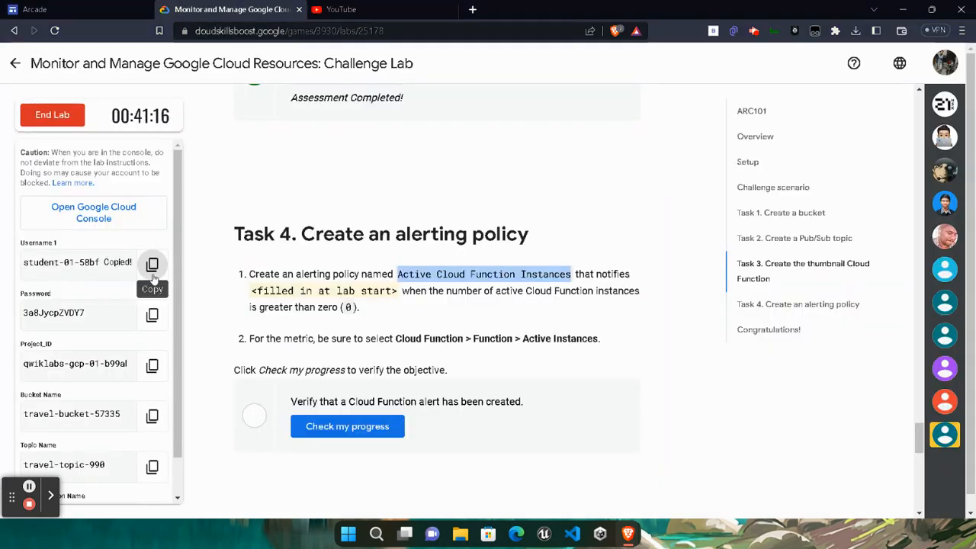
mouse_move(628, 534)
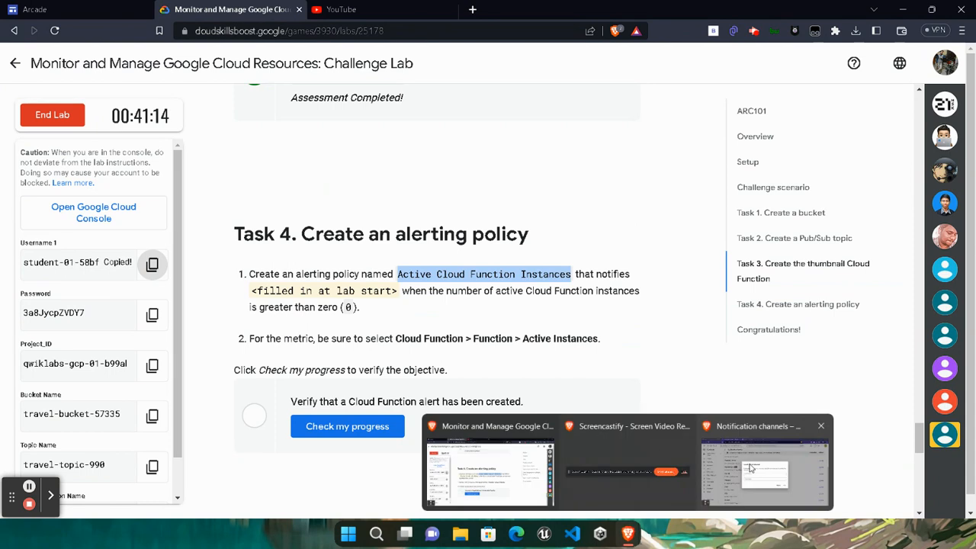
left_click(751, 468)
left_click(510, 280)
key("ctrl+v")
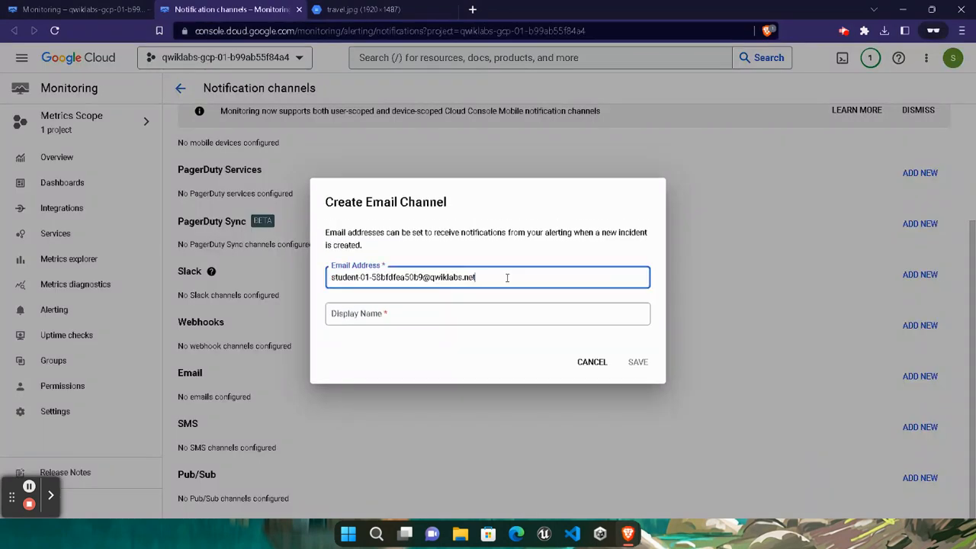
left_click(475, 314)
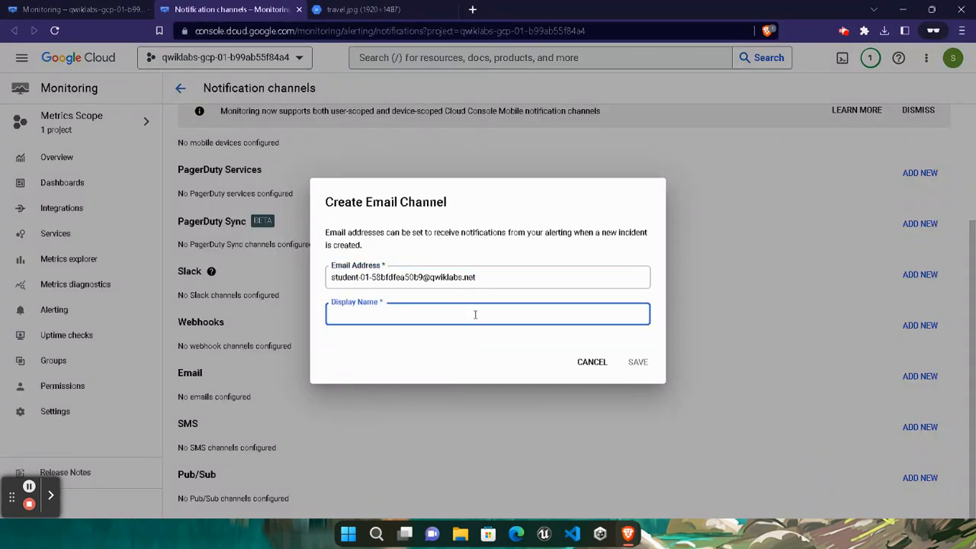
type("BeingNotified")
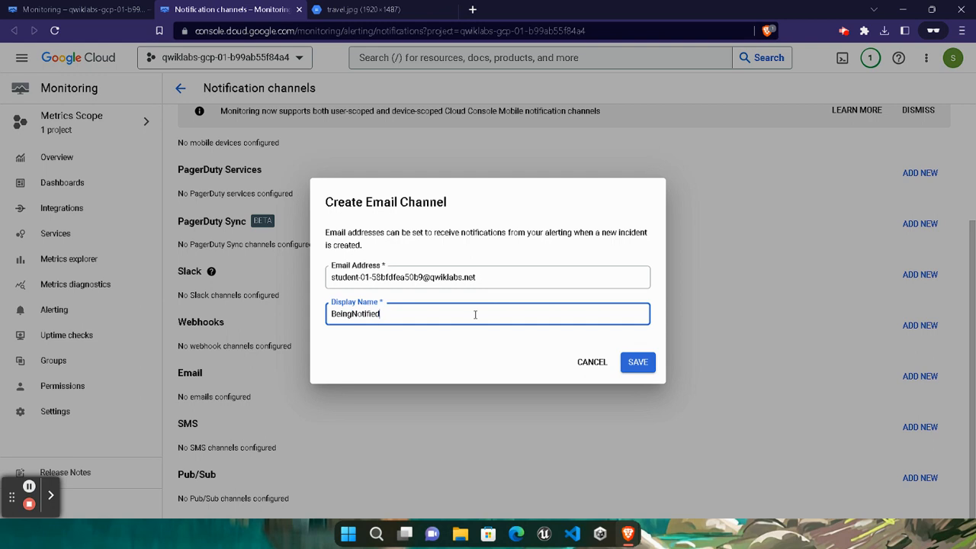
left_click(638, 362)
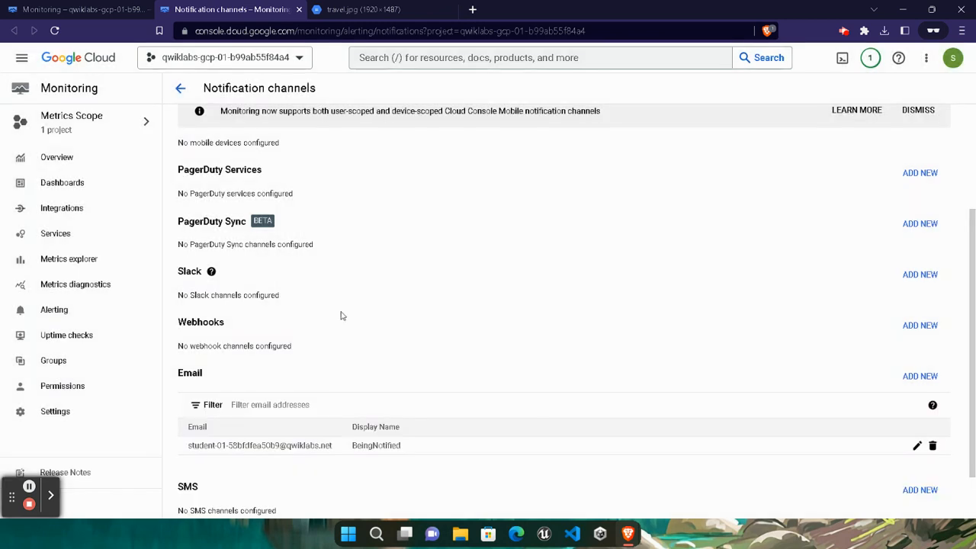
left_click(76, 10)
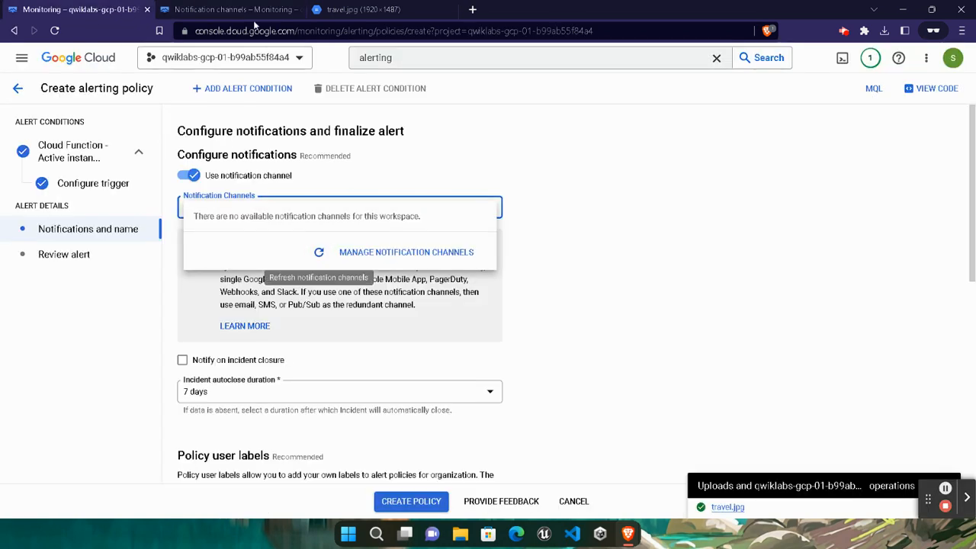
- Refresh the notification channel list and select the BeingNotified email channel
left_click(91, 6)
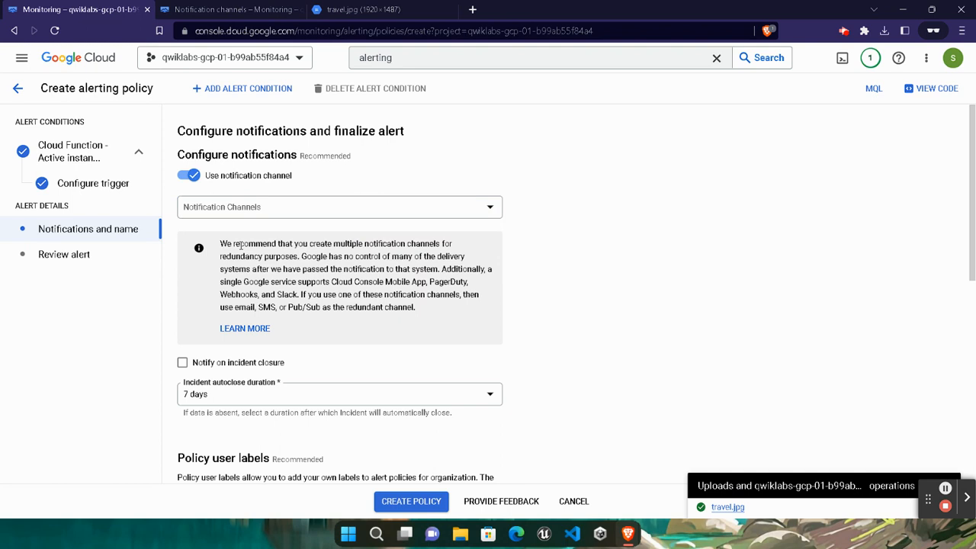
left_click(471, 215)
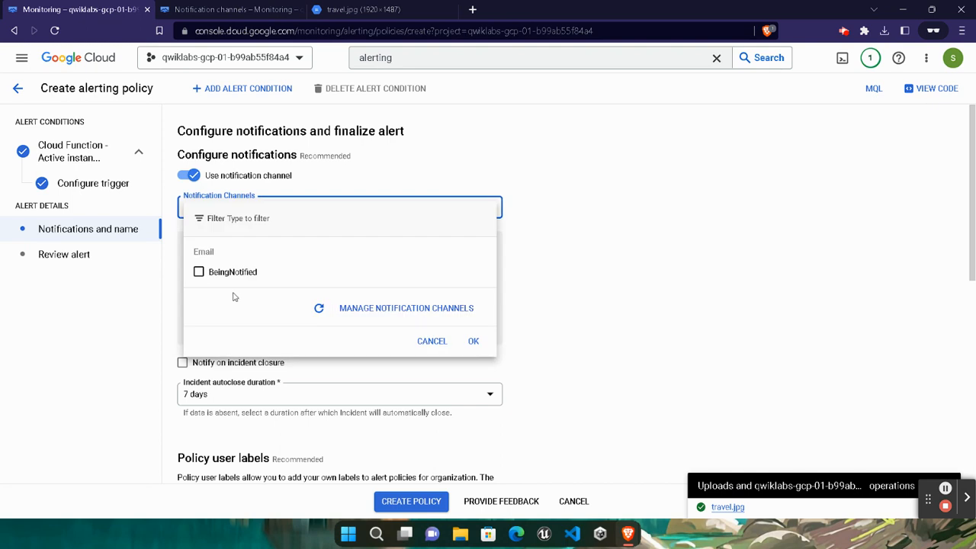
left_click(199, 273)
left_click(472, 341)
- Enter the policy documentation 'Please subscribe'
scroll(323, 396, "down", 6)
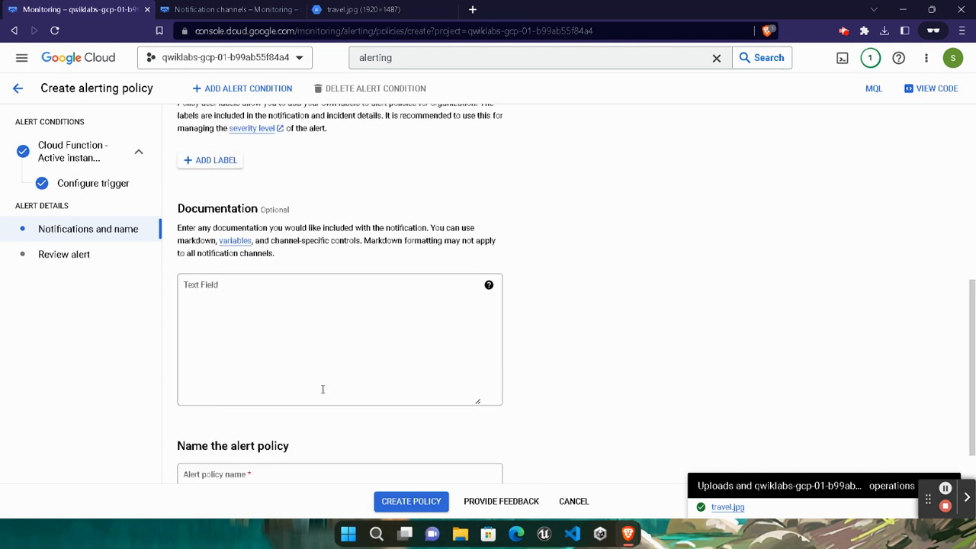
left_click(375, 265)
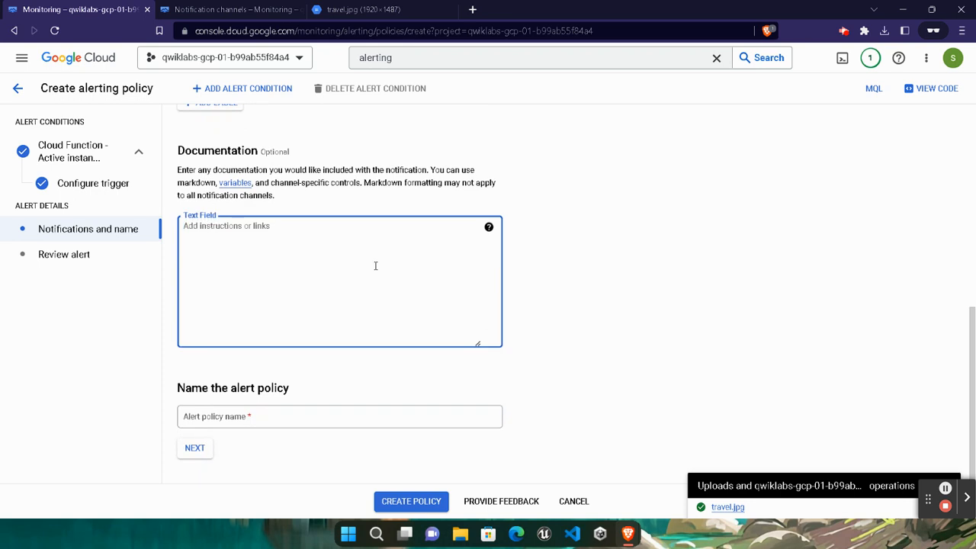
type("Ples")
- Name the alert policy 'Active Cloud Function Instances', copied from the lab, and create it
left_click(632, 535)
left_click(526, 465)
right_click(422, 272)
left_click(431, 284)
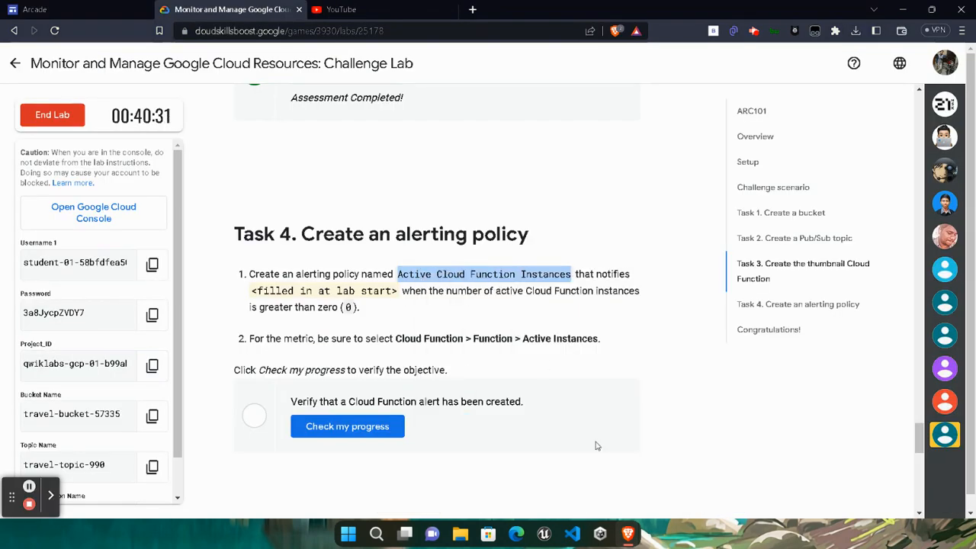
mouse_move(625, 530)
left_click(770, 465)
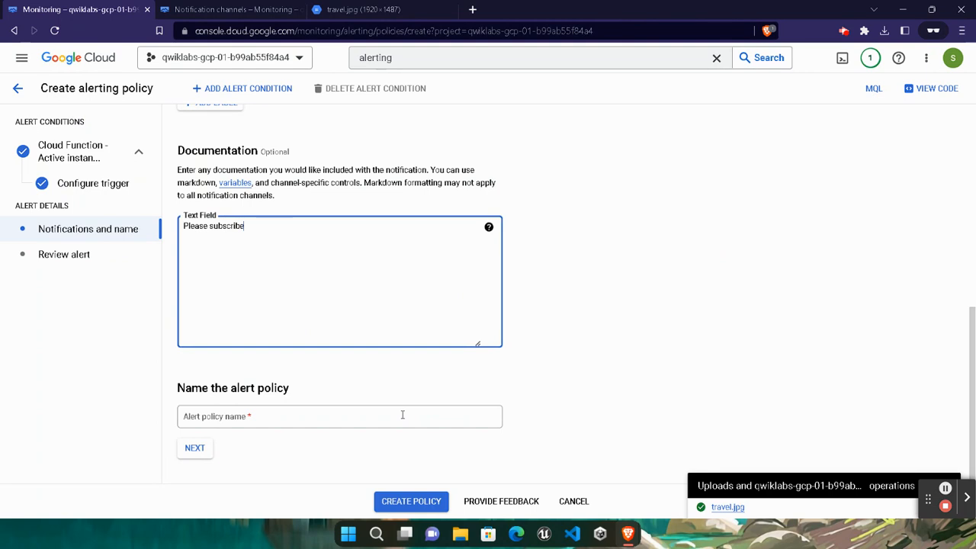
key("Tab")
key("ctrl+v")
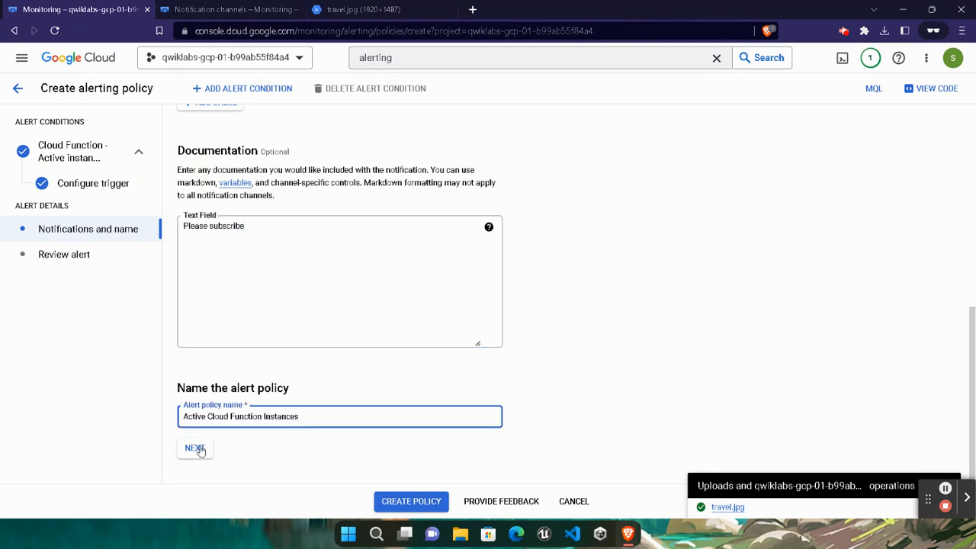
left_click(412, 499)
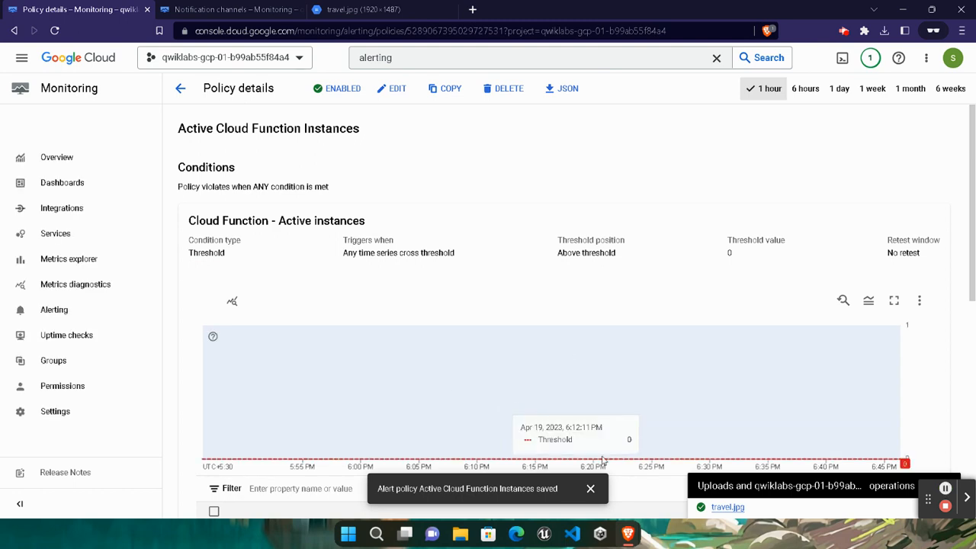
- Return to the lab instructions and run the alert task's progress check
mouse_move(630, 541)
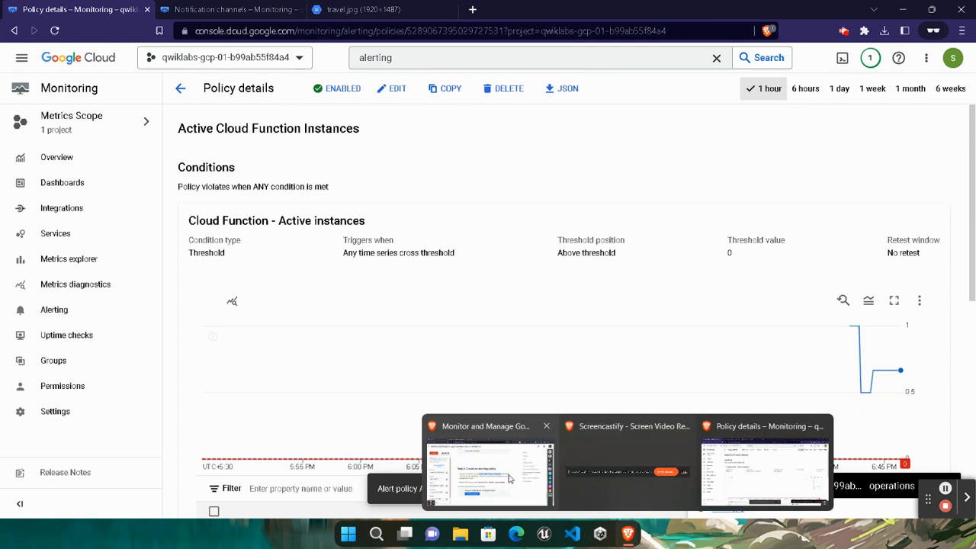
left_click(484, 465)
left_click(372, 426)
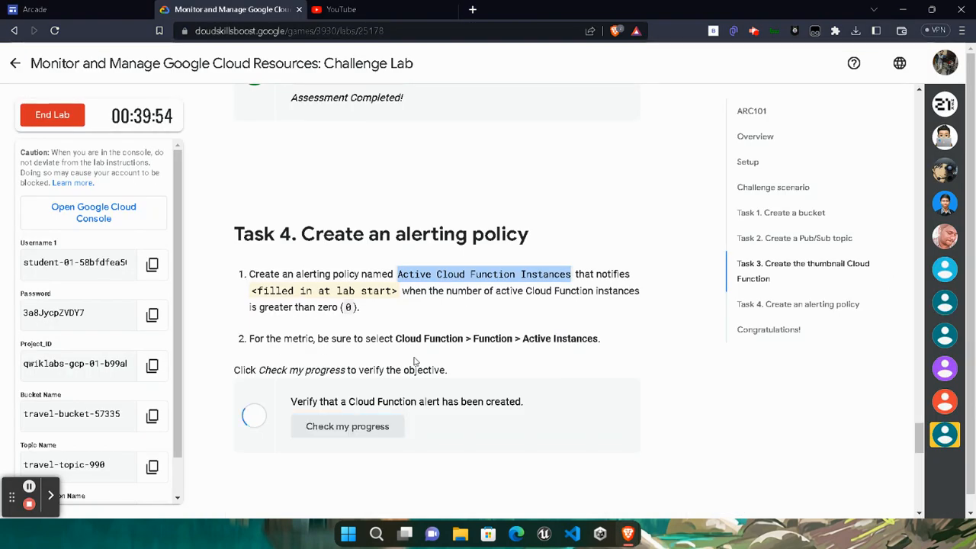
- End the lab and submit a five-star rating
scroll(361, 420, "down", 4)
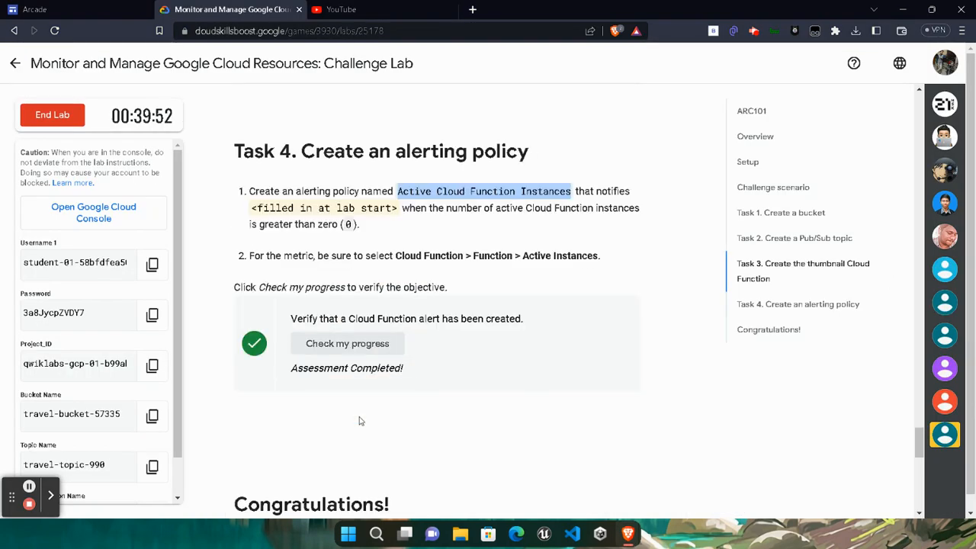
left_click_drag(244, 274, 396, 277)
left_click(455, 248)
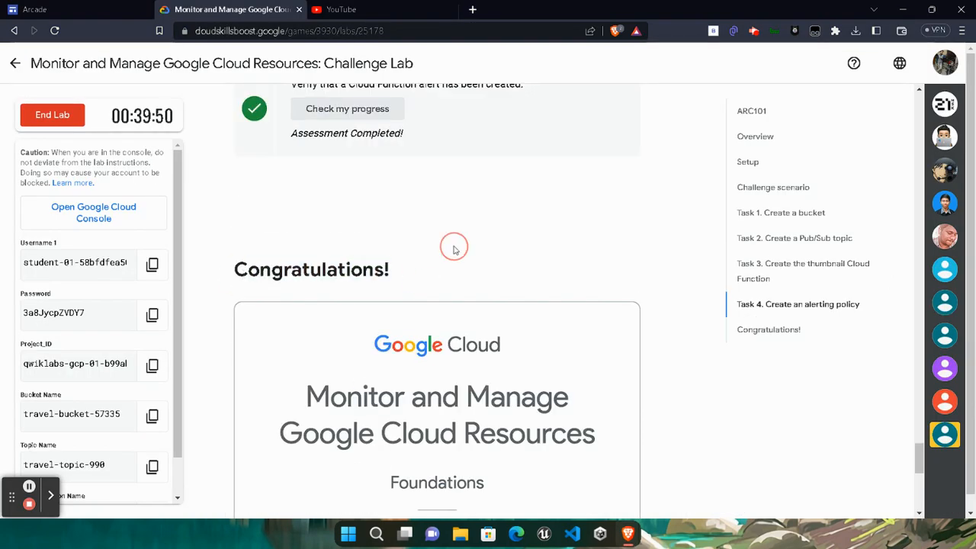
left_click(82, 119)
left_click(601, 333)
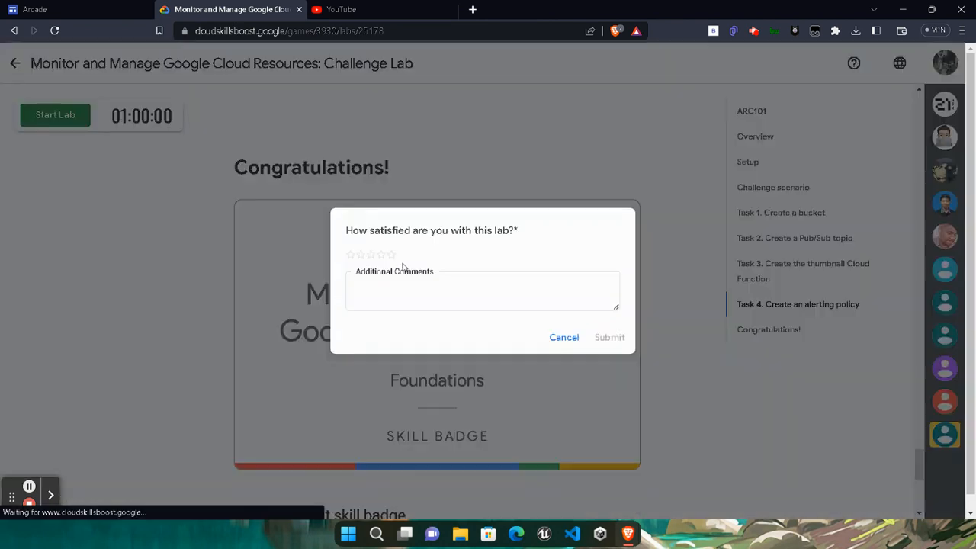
left_click(390, 254)
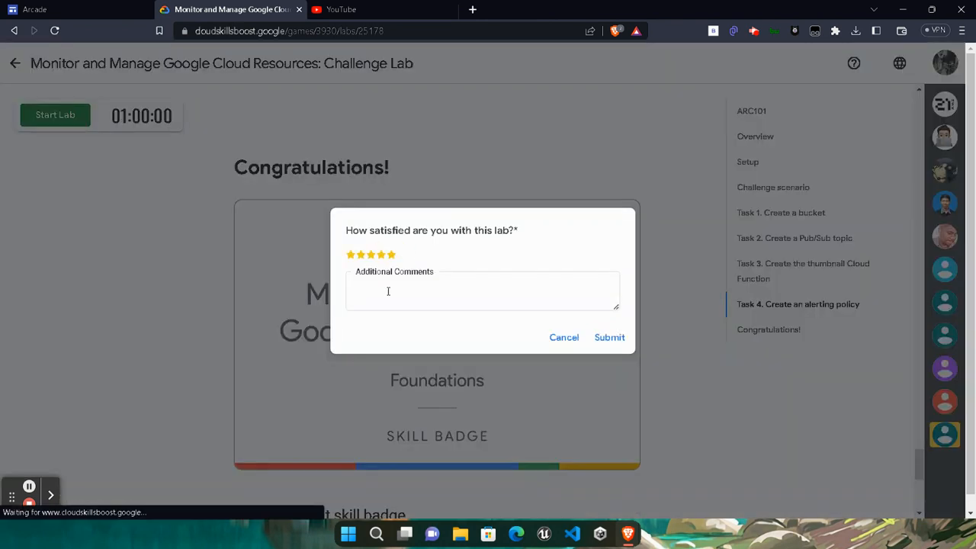
left_click(610, 337)
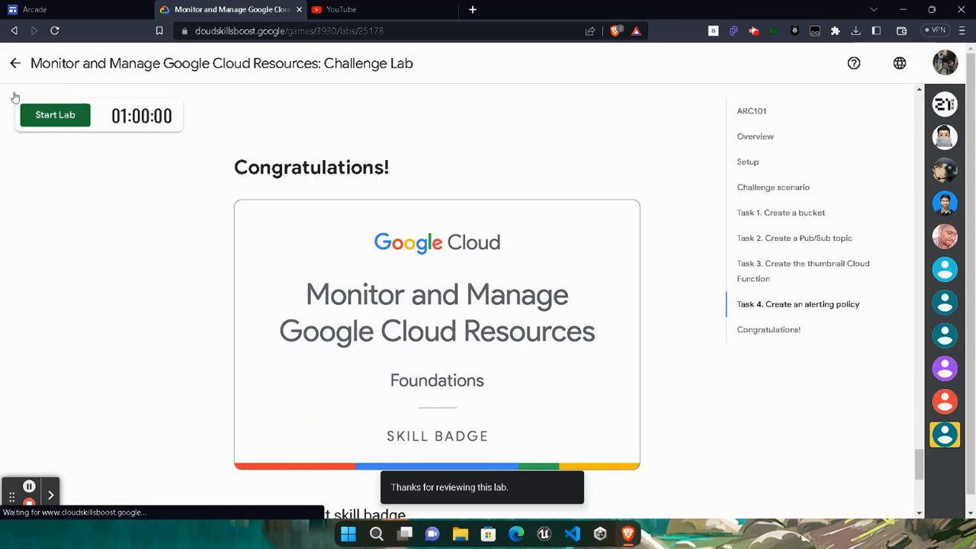
- Go back to the Level 1 game page and open the Monitor and Manage Google Cloud Resources badge link
left_click(13, 69)
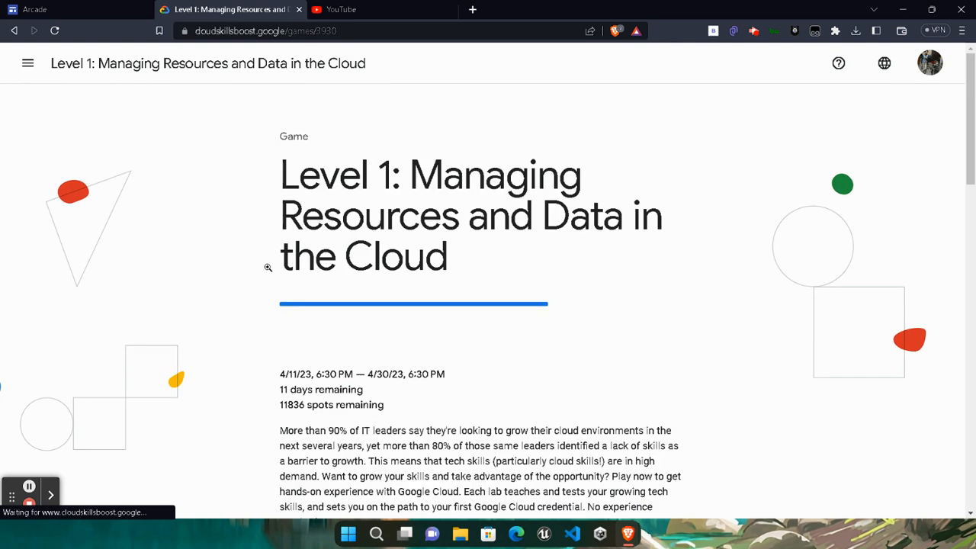
scroll(268, 267, "down", 12)
left_click(638, 194)
scroll(468, 290, "down", 3)
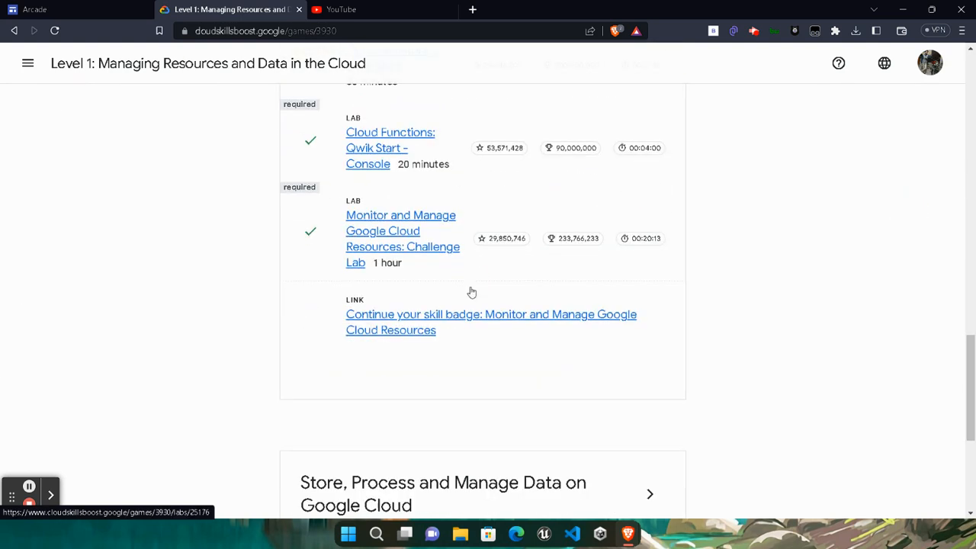
left_click(359, 298)
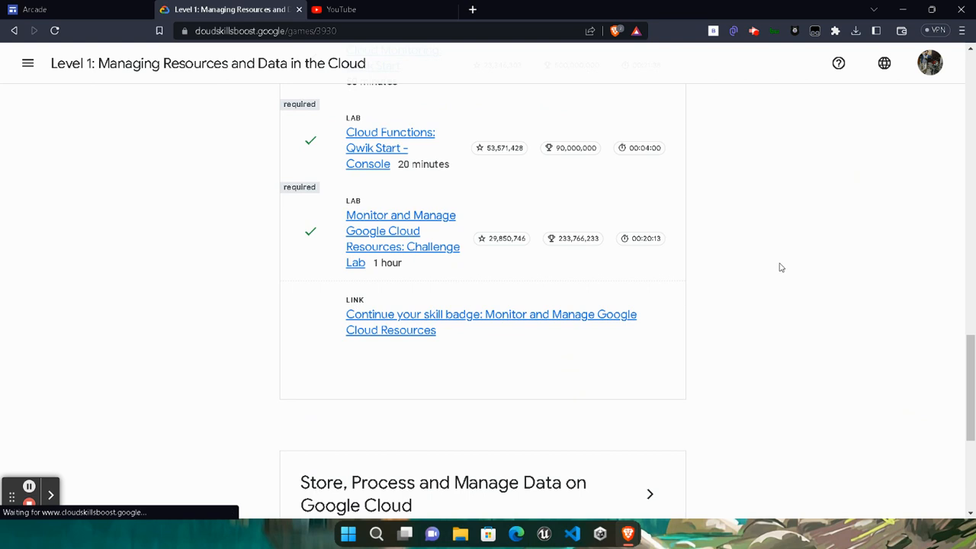